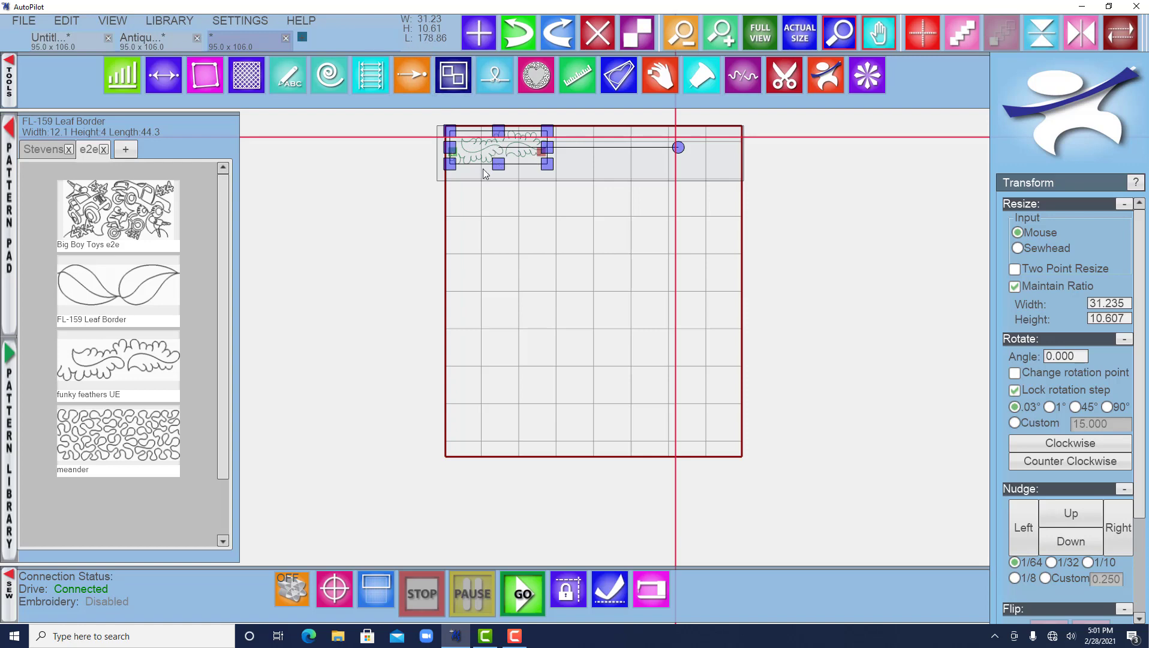
Generate an edge-to-edge fill of the FL-159 Leaf Border across the whole quilt.
{"action": "left_click", "coordinate": [376, 86]}
{"action": "scroll", "coordinate": [1047, 419], "scroll_direction": "down", "scroll_amount": 2}
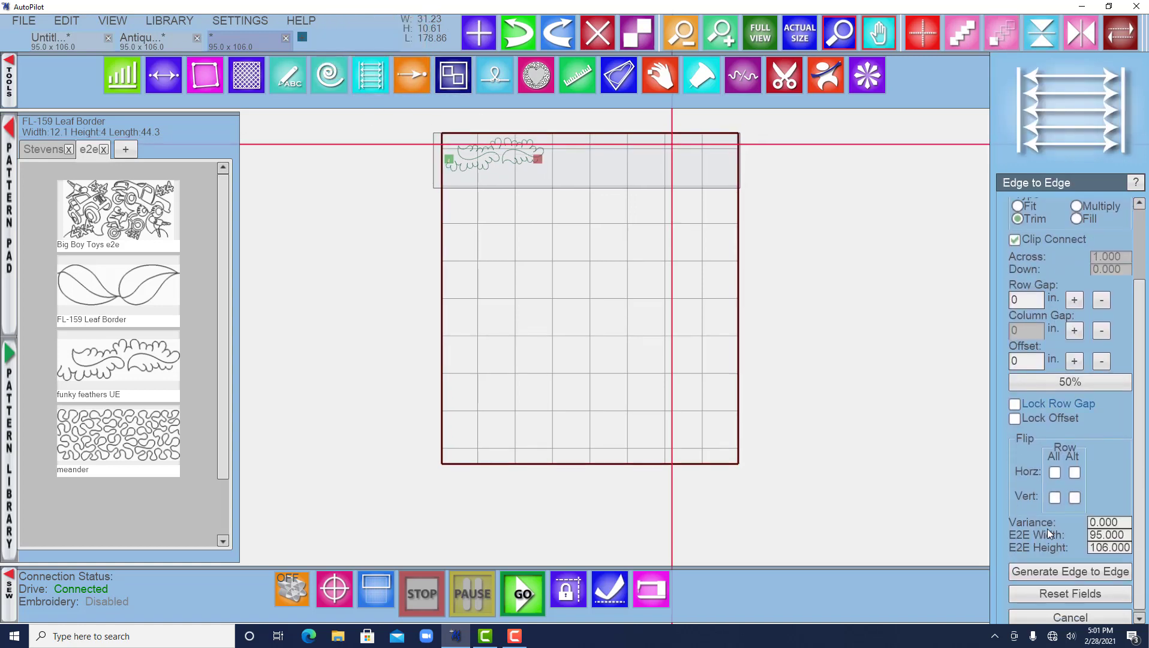
{"action": "left_click", "coordinate": [1054, 573]}
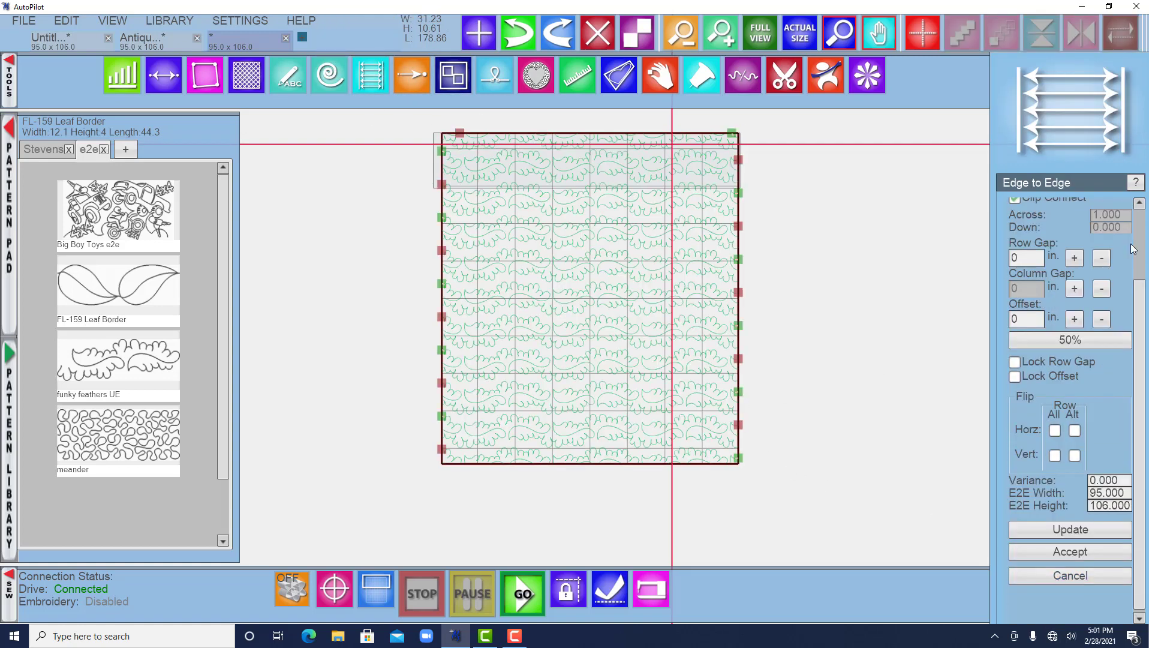
Set the edge-to-edge row gap to -0.750 in so the rows overlap.
{"action": "left_click", "coordinate": [1102, 259]}
{"action": "left_click", "coordinate": [1102, 259]}
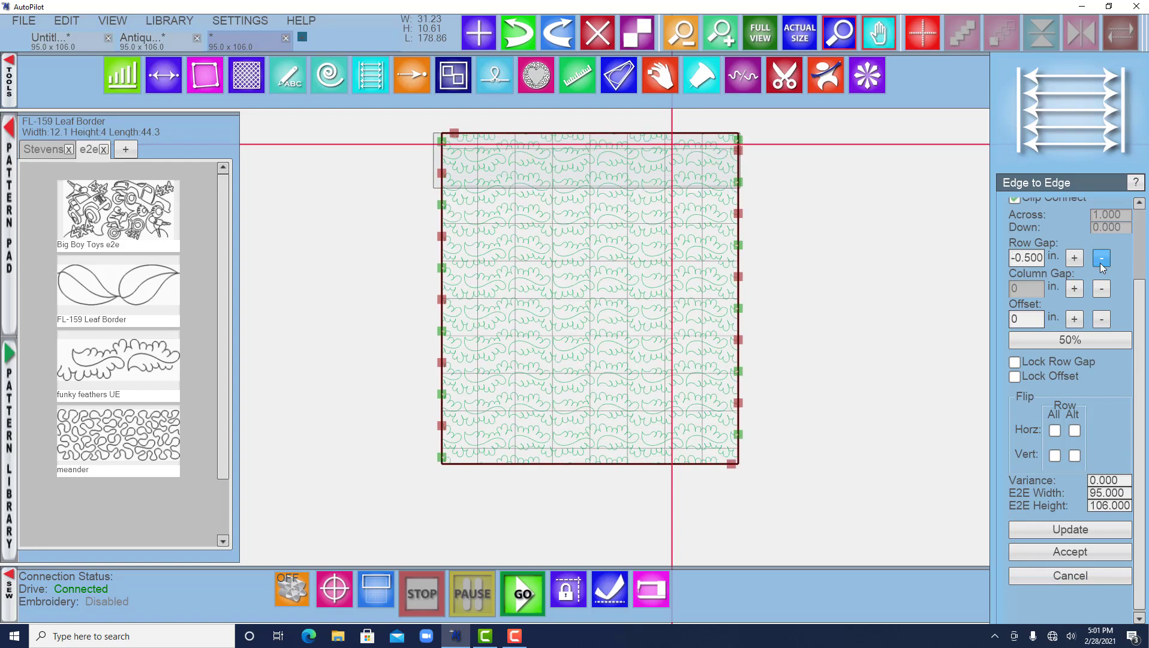
{"action": "left_click", "coordinate": [1102, 258]}
{"action": "left_click_drag", "start_coordinate": [807, 495], "coordinate": [386, 127]}
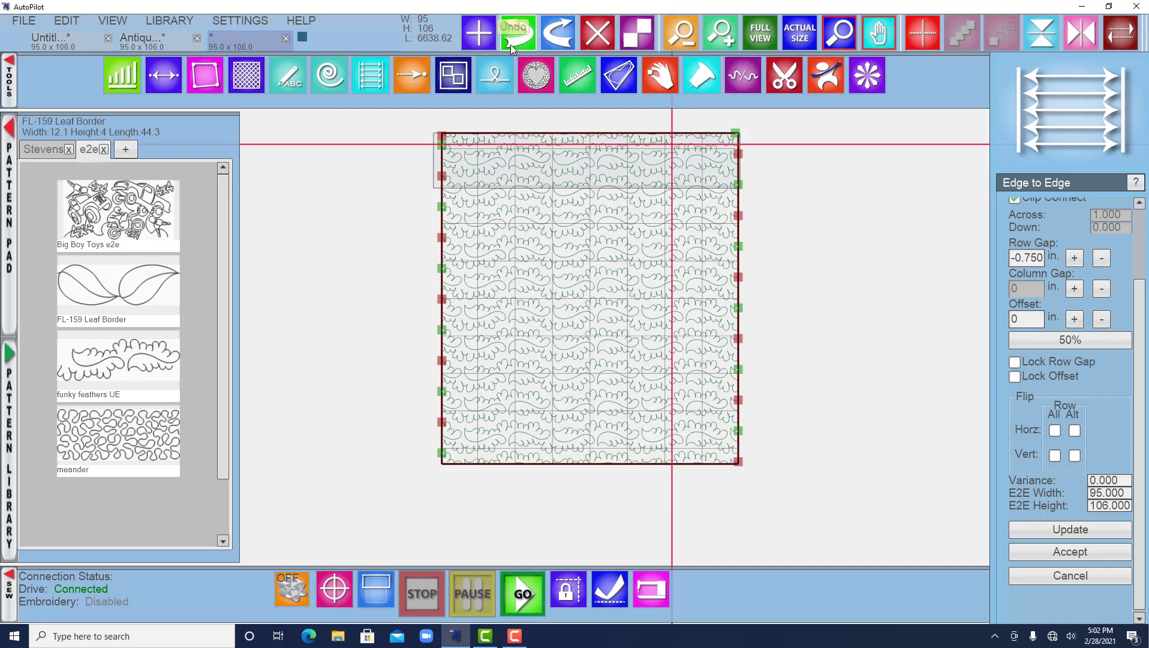
Add the bamboo pano pattern from the pattern library to the pattern pad.
{"action": "left_click", "coordinate": [480, 24]}
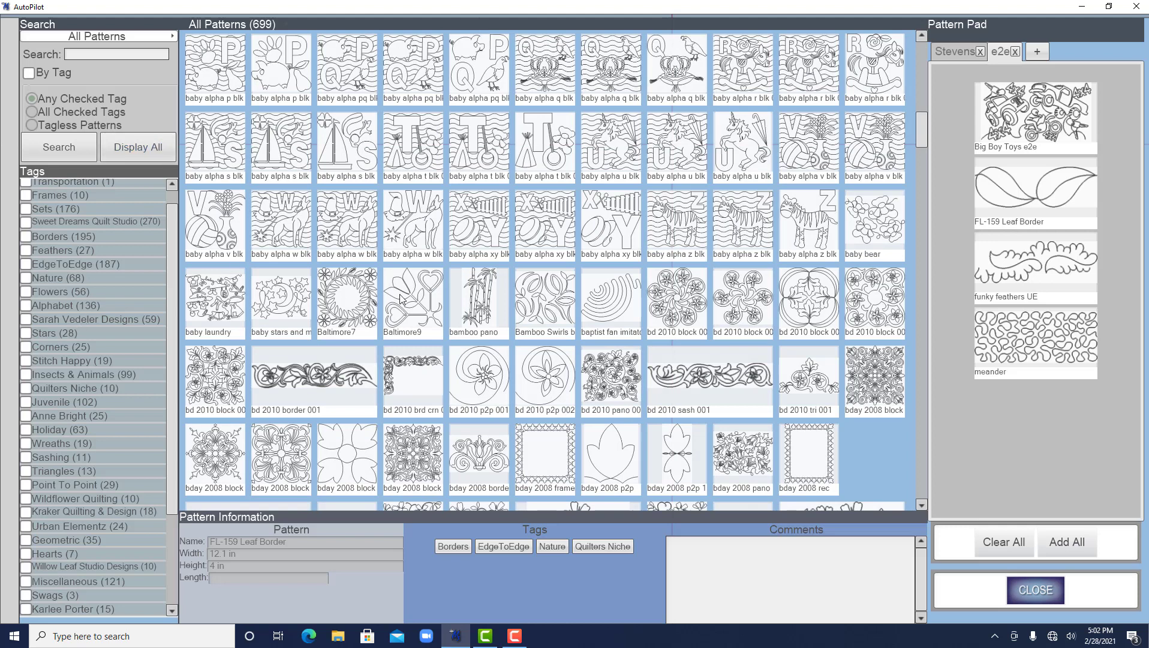
{"action": "double_click", "coordinate": [473, 297]}
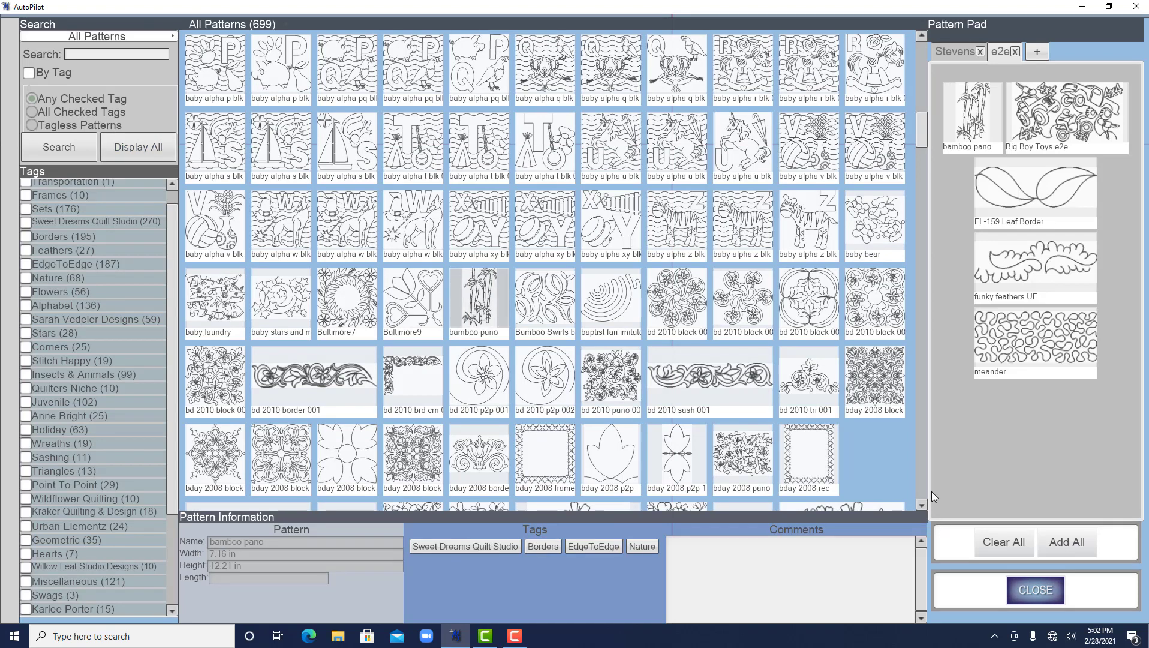
{"action": "left_click", "coordinate": [1028, 587]}
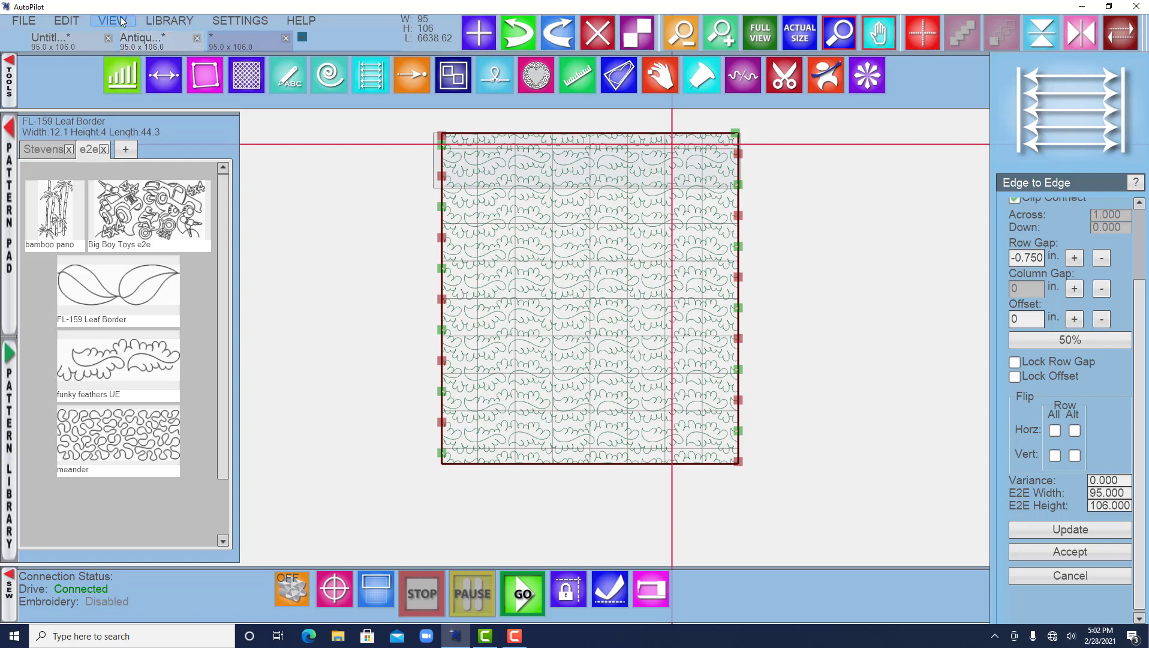
Accept the Leaf Border edge-to-edge fill.
{"action": "left_click", "coordinate": [69, 19]}
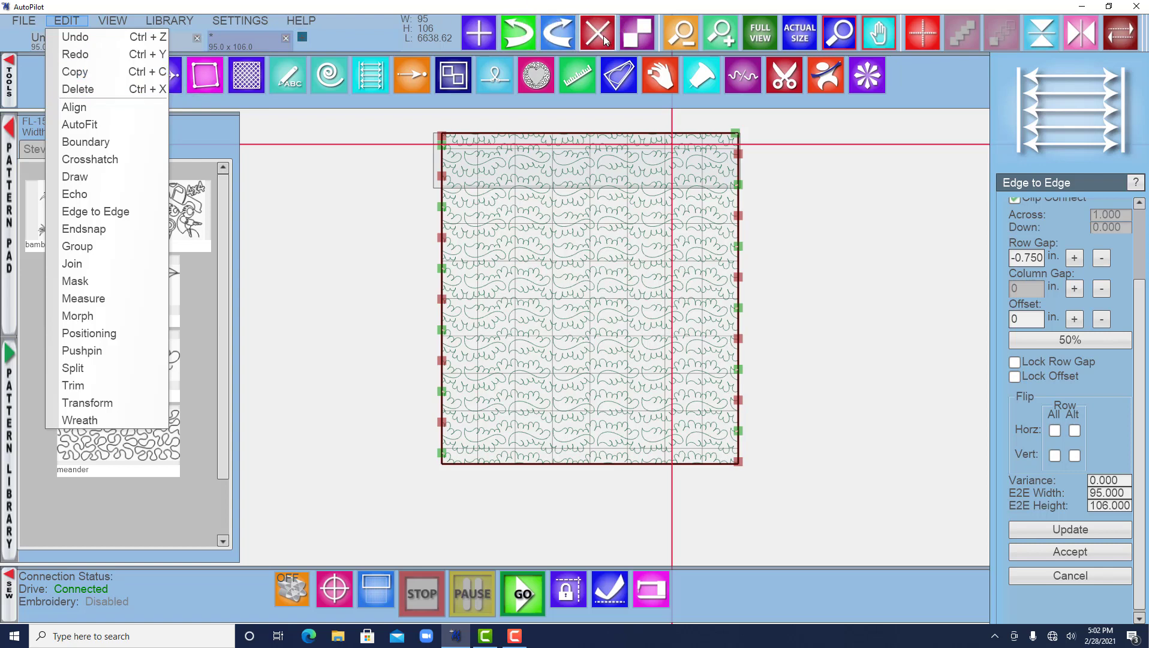
{"action": "left_click", "coordinate": [701, 171]}
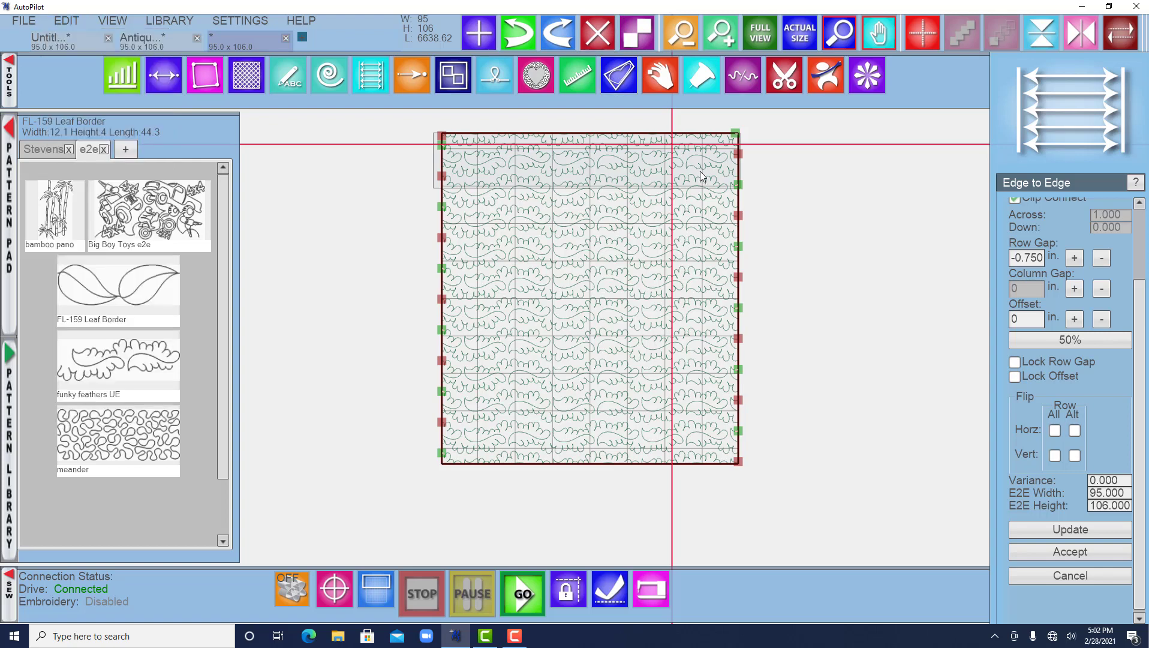
{"action": "scroll", "coordinate": [1109, 540], "scroll_direction": "down", "scroll_amount": 1}
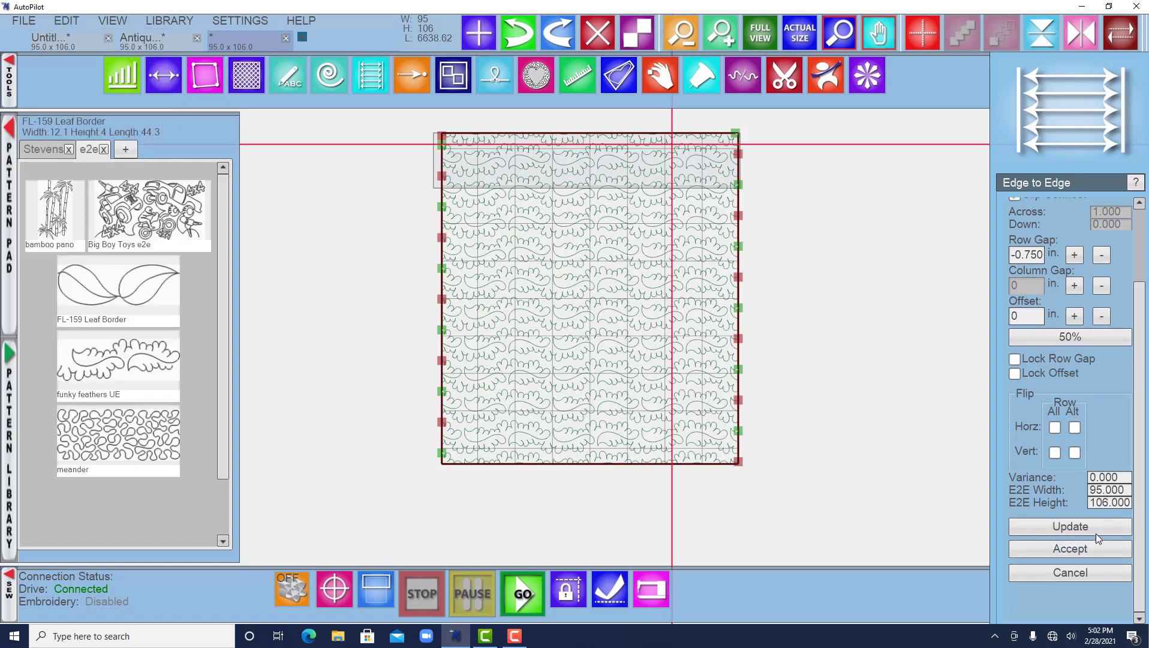
{"action": "left_click", "coordinate": [1086, 550]}
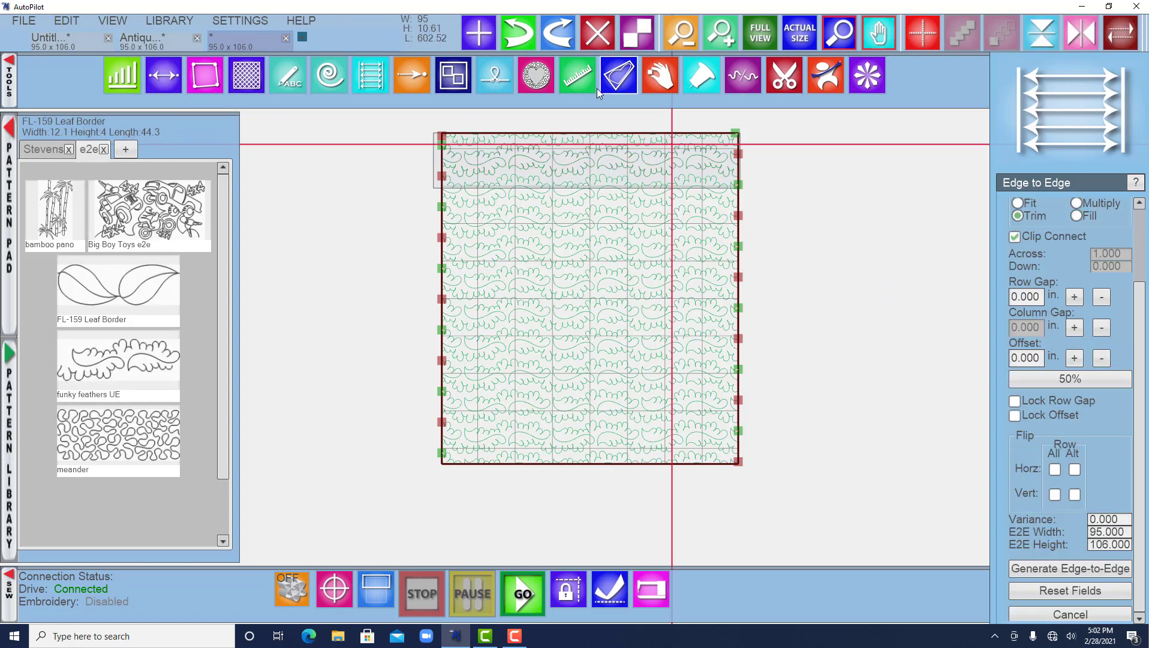
Try to delete the fill and undo the last two changes.
{"action": "left_click", "coordinate": [595, 30]}
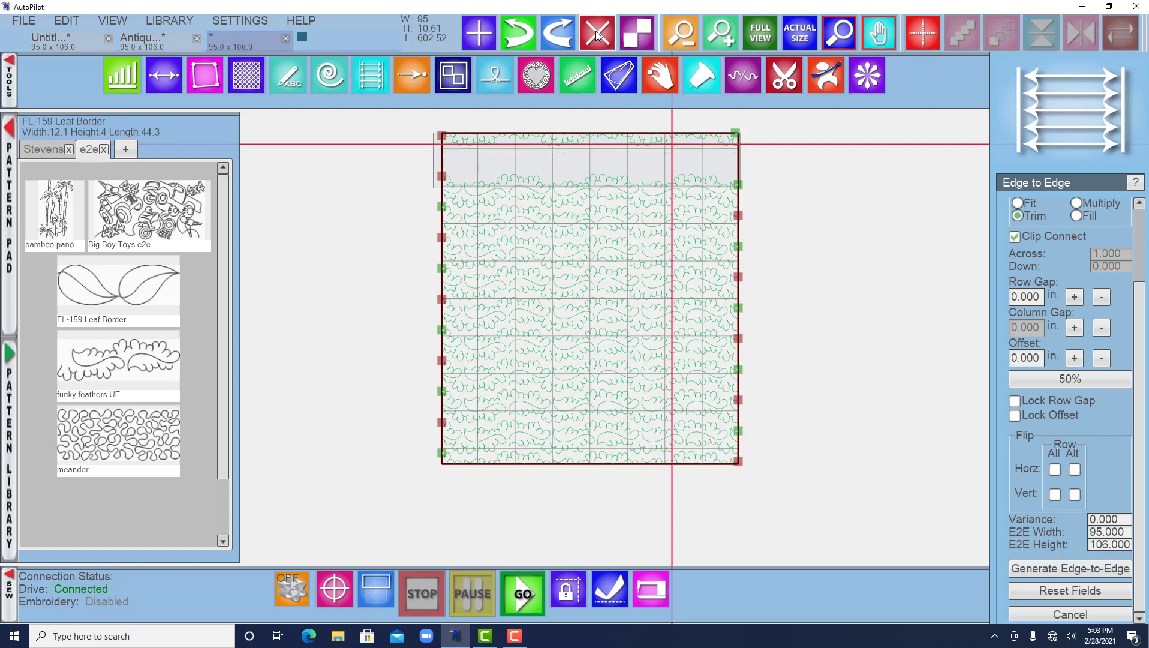
{"action": "key", "text": "ctrl+z"}
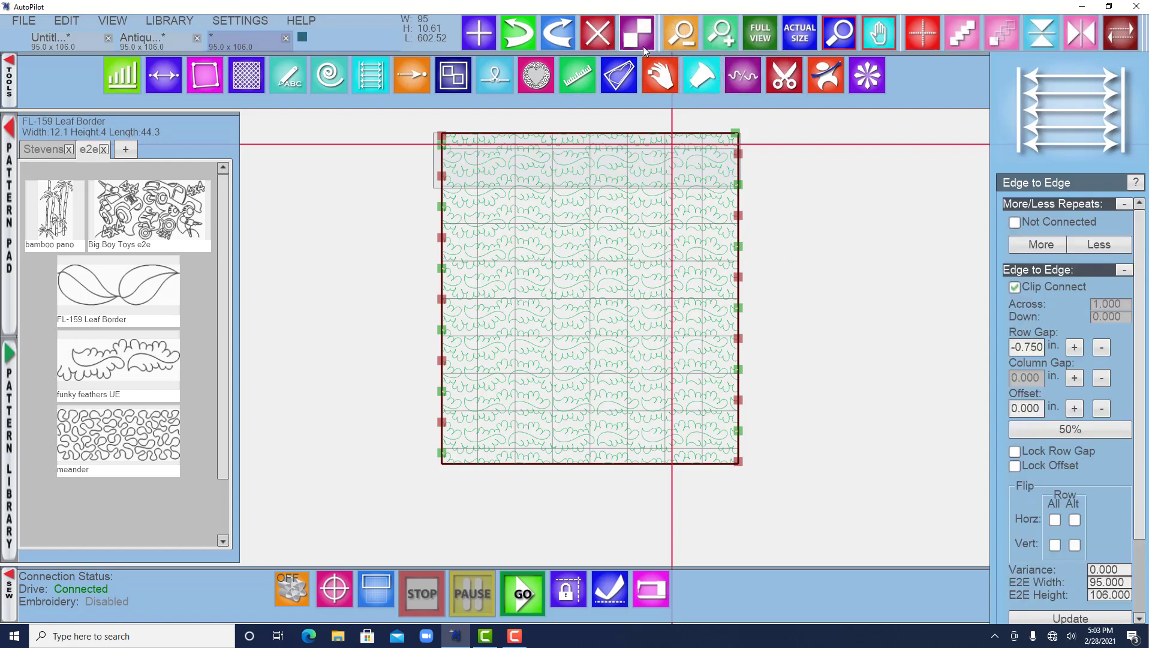
{"action": "key", "text": "ctrl+z"}
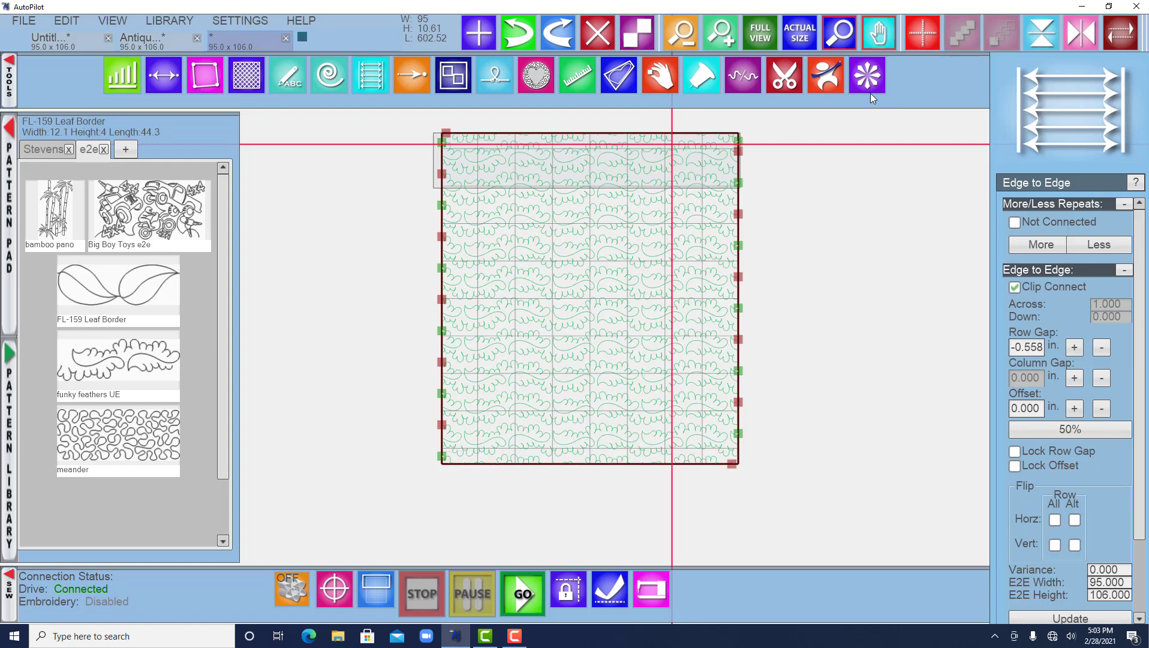
{"action": "scroll", "coordinate": [1051, 544], "scroll_direction": "down", "scroll_amount": 3}
{"action": "left_click", "coordinate": [1057, 601]}
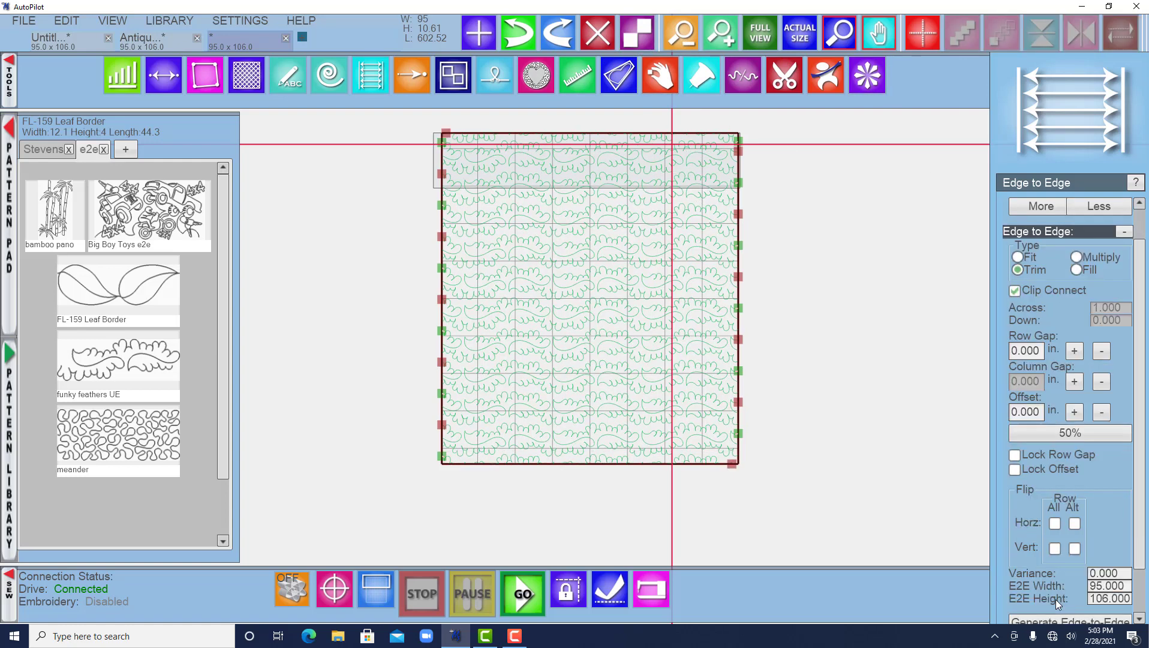
Select everything on the quilt and delete it.
{"action": "left_click", "coordinate": [806, 258]}
{"action": "left_click_drag", "start_coordinate": [772, 486], "coordinate": [412, 116]}
{"action": "key", "text": "Delete"}
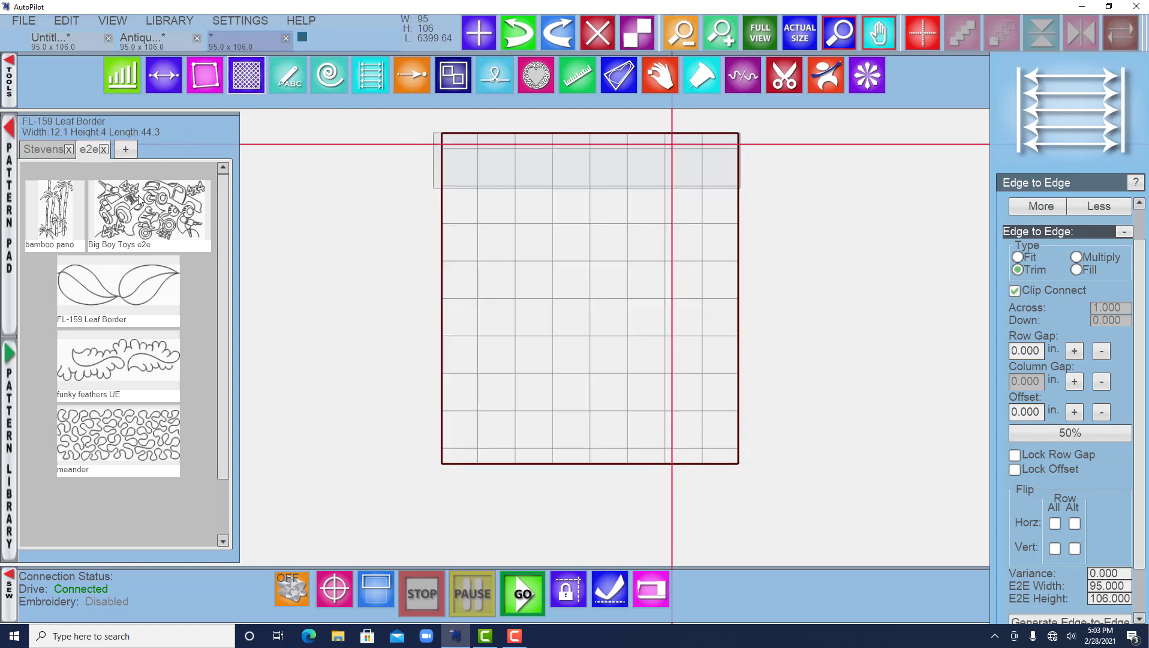
Place the Big Boy Toys e2e pattern in the quilt's top row and add a repeat beside it.
{"action": "left_click_drag", "start_coordinate": [138, 200], "coordinate": [543, 185]}
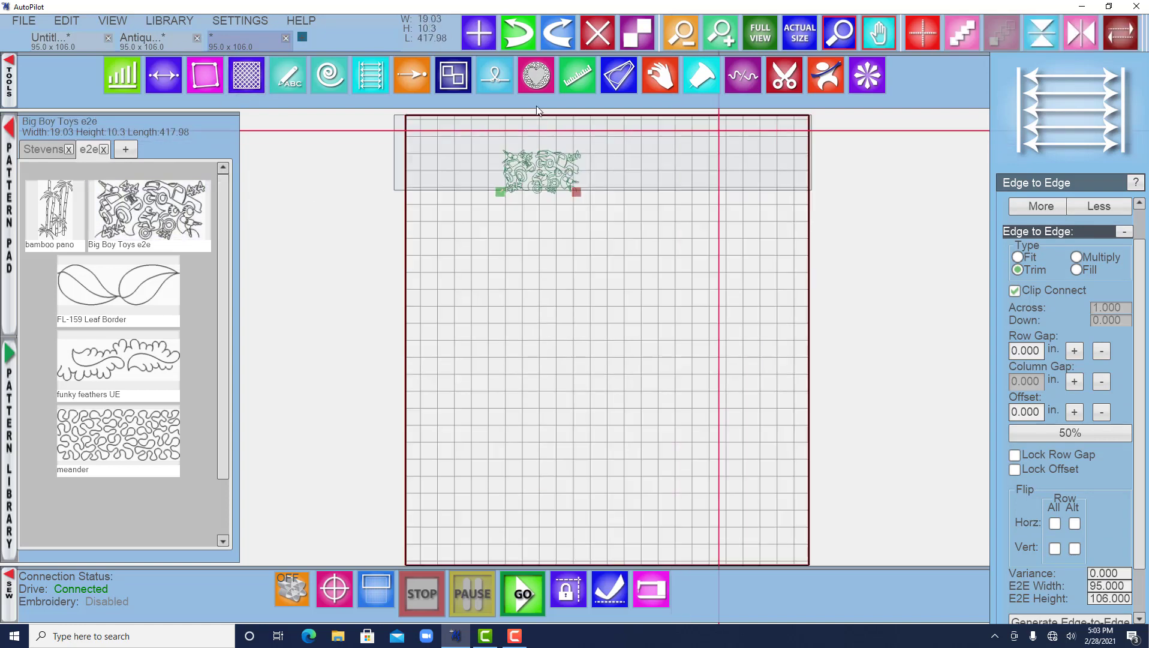
{"action": "left_click", "coordinate": [638, 26]}
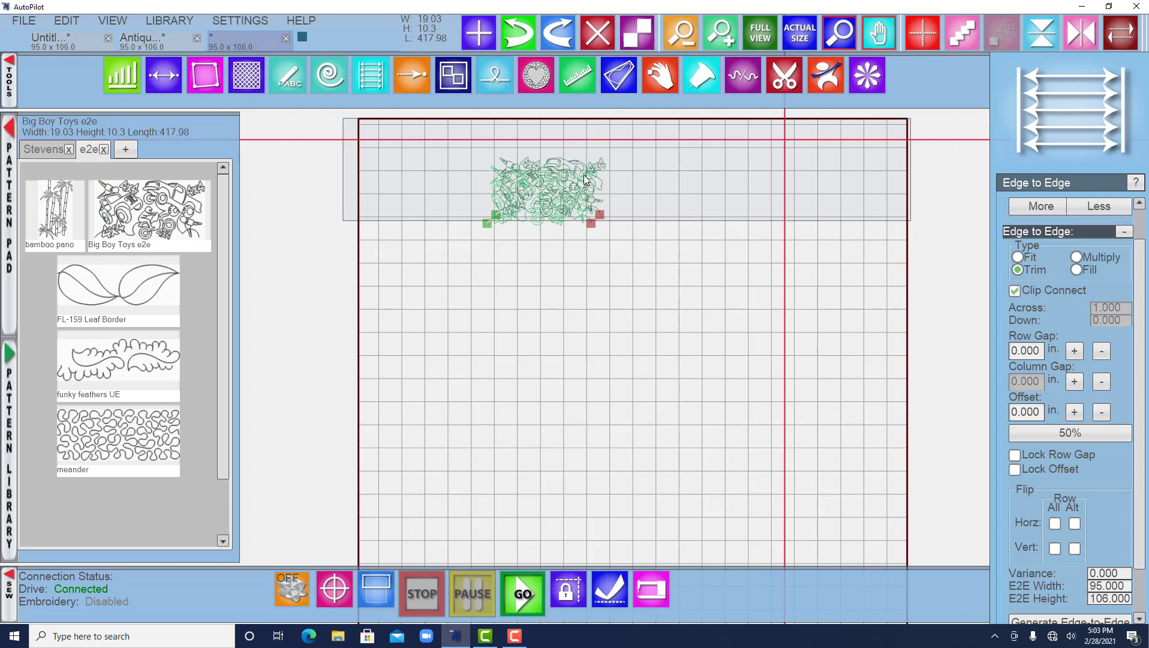
{"action": "left_click_drag", "start_coordinate": [585, 179], "coordinate": [719, 163]}
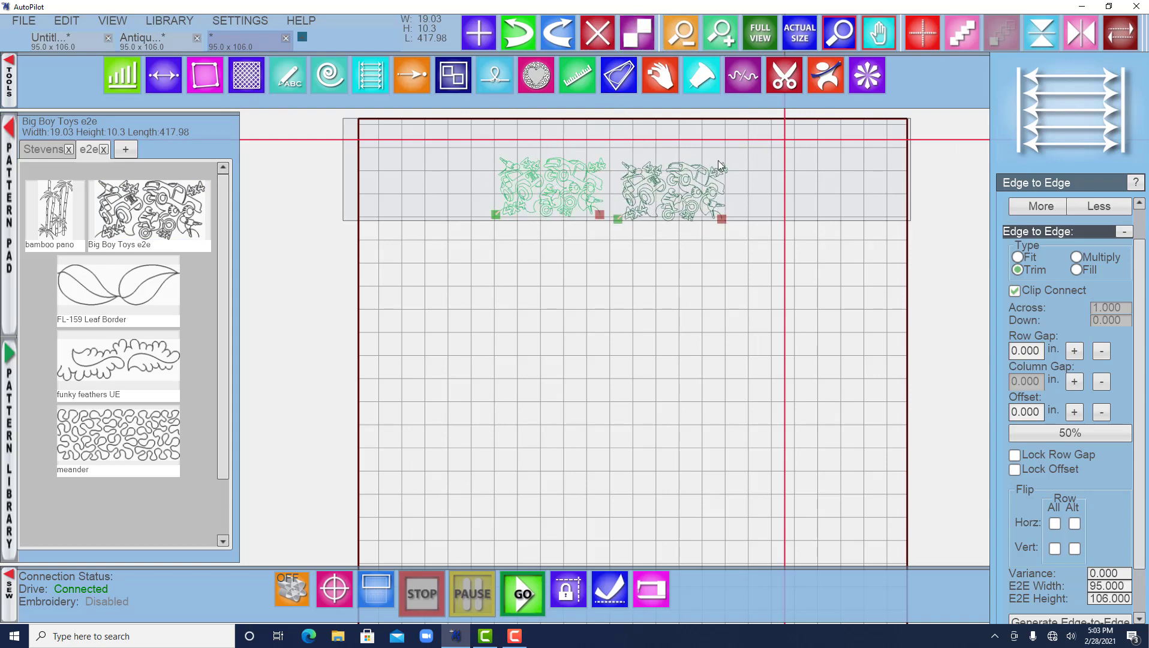
Add another repeat of the pattern and delete the overlapping extra copy.
{"action": "right_click", "coordinate": [579, 180]}
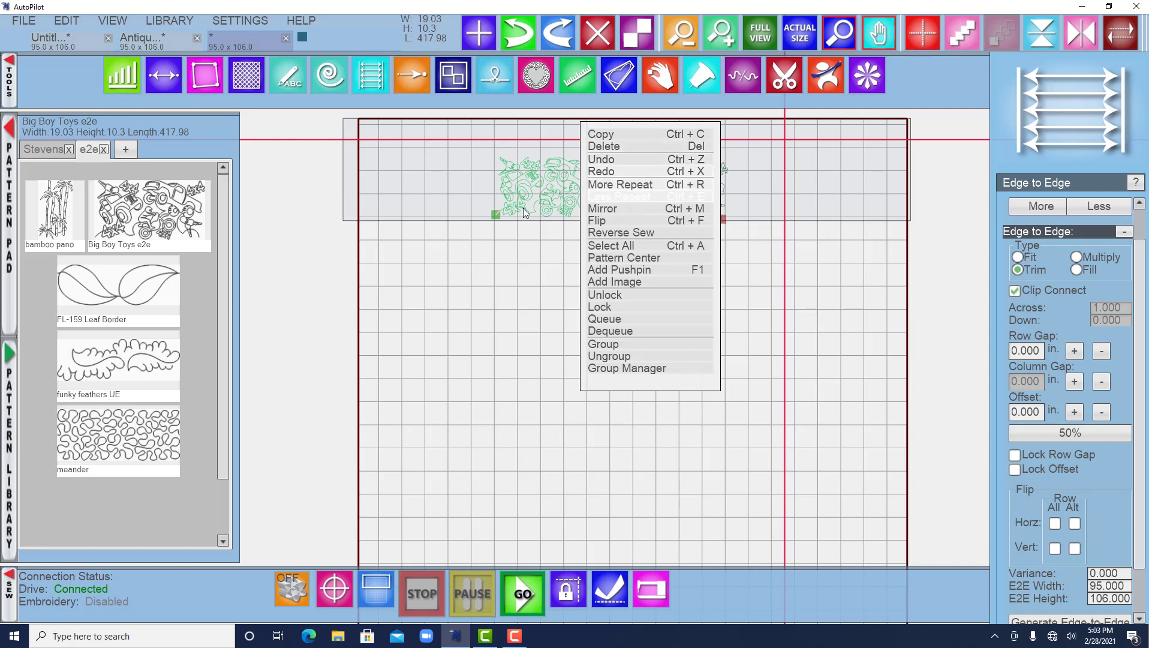
{"action": "key", "text": "ctrl+r"}
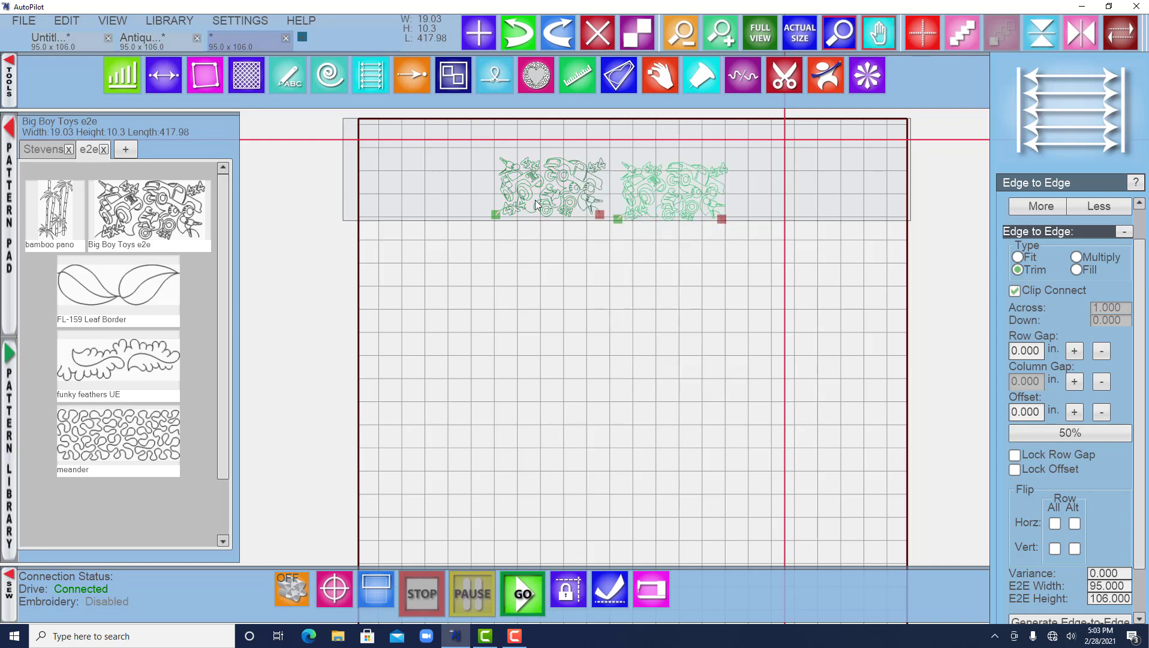
{"action": "left_click", "coordinate": [640, 30]}
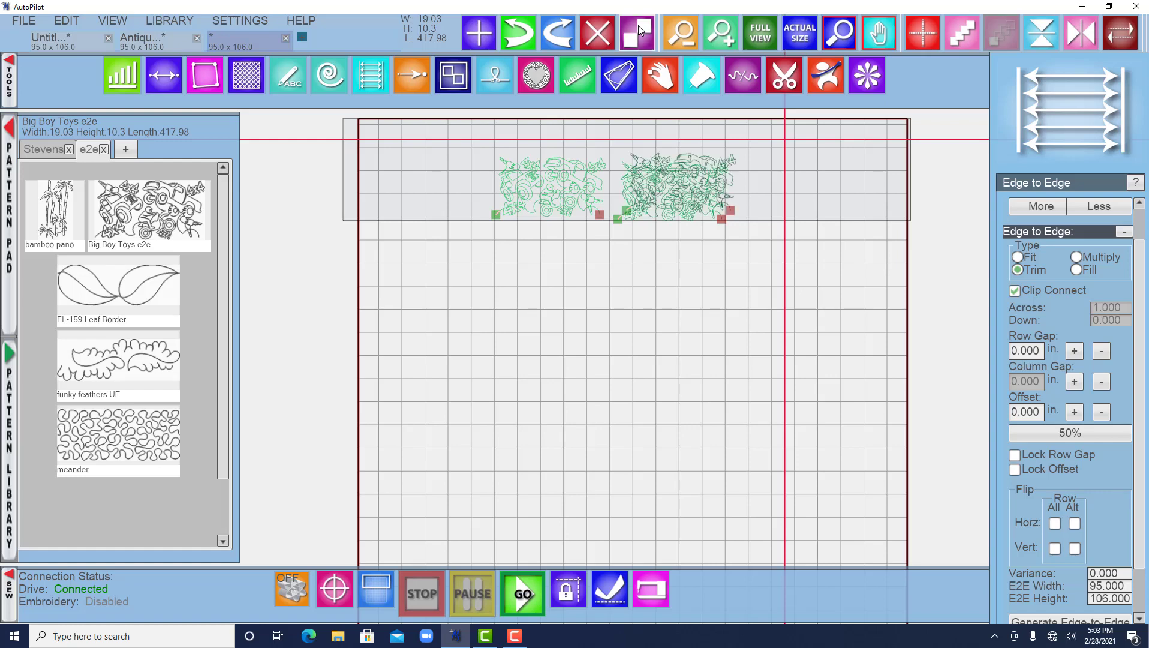
{"action": "key", "text": "Delete"}
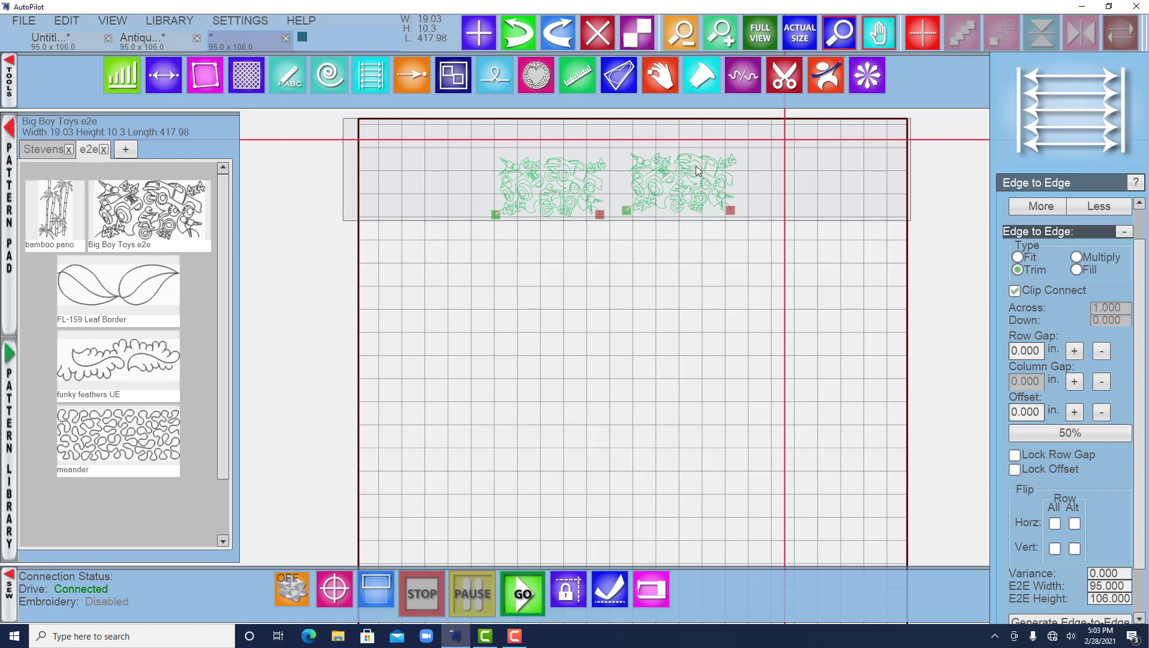
Add more repeats extending the Big Boy Toys row past the quilt's right edge.
{"action": "right_click", "coordinate": [699, 168]}
{"action": "left_click", "coordinate": [732, 169]}
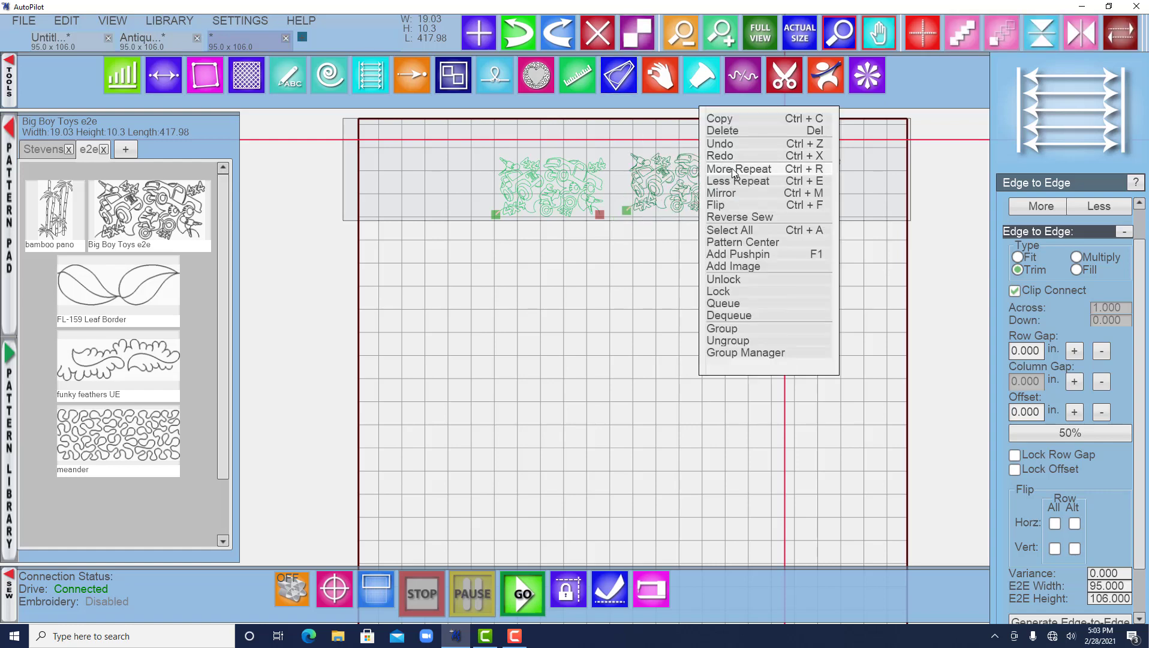
{"action": "left_click", "coordinate": [732, 171]}
{"action": "left_click", "coordinate": [732, 172]}
{"action": "left_click", "coordinate": [912, 378]}
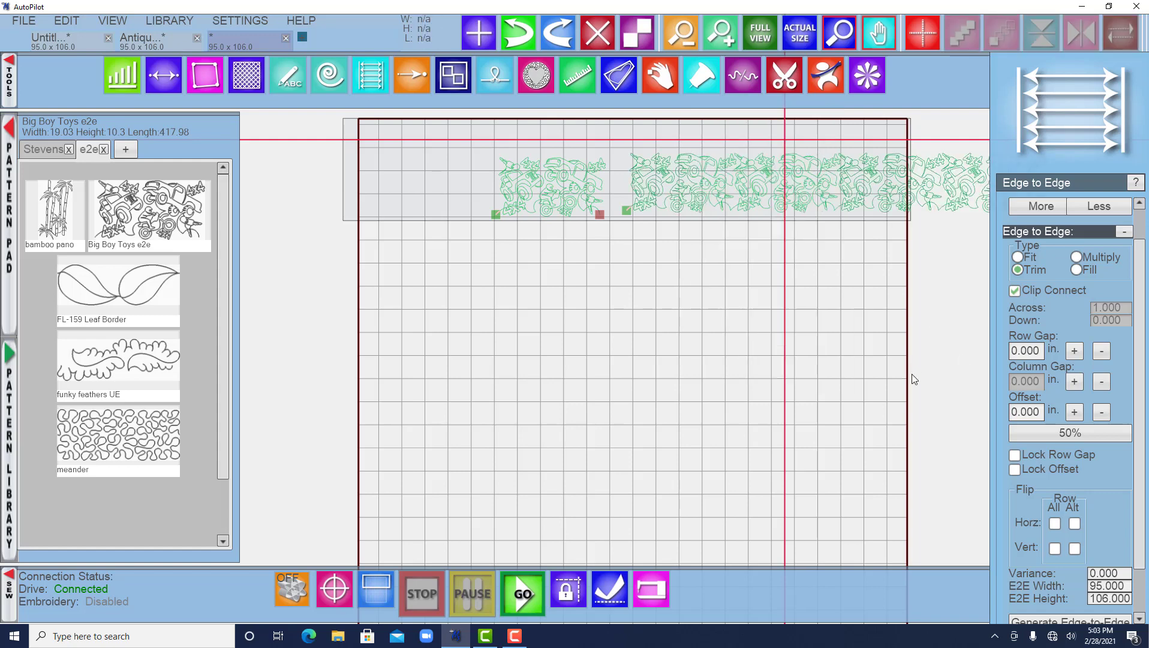
Select the repeated copies and delete them, keeping a single Big Boy Toys pattern.
{"action": "scroll", "coordinate": [912, 375], "scroll_direction": "down", "scroll_amount": 3}
{"action": "left_click_drag", "start_coordinate": [913, 375], "coordinate": [803, 353]}
{"action": "left_click_drag", "start_coordinate": [894, 293], "coordinate": [662, 213]}
{"action": "key", "text": "Delete"}
{"action": "left_click", "coordinate": [614, 257]}
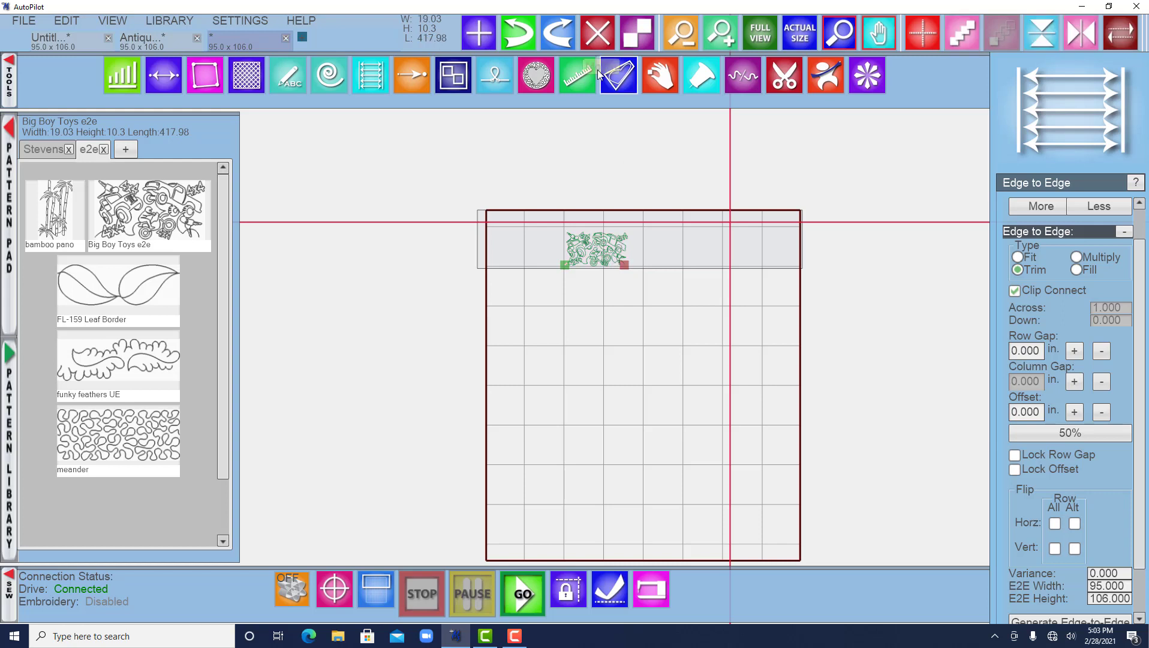
Zoom in on the Big Boy Toys pattern and examine its detail at actual size.
{"action": "left_click", "coordinate": [683, 34]}
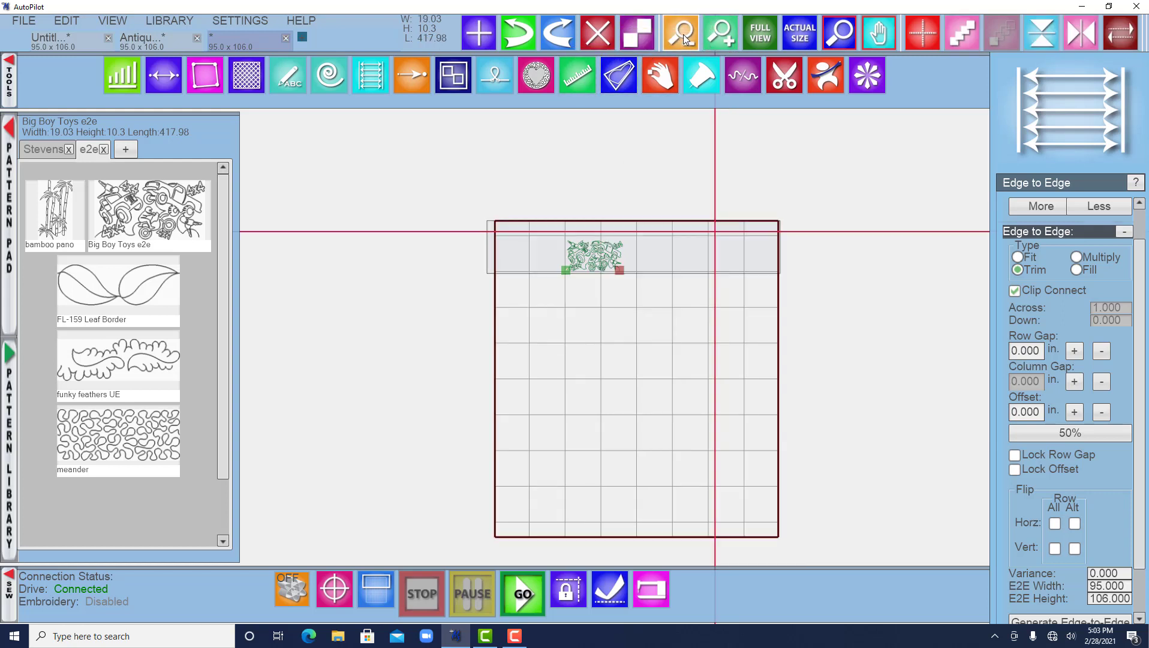
{"action": "left_click", "coordinate": [716, 36]}
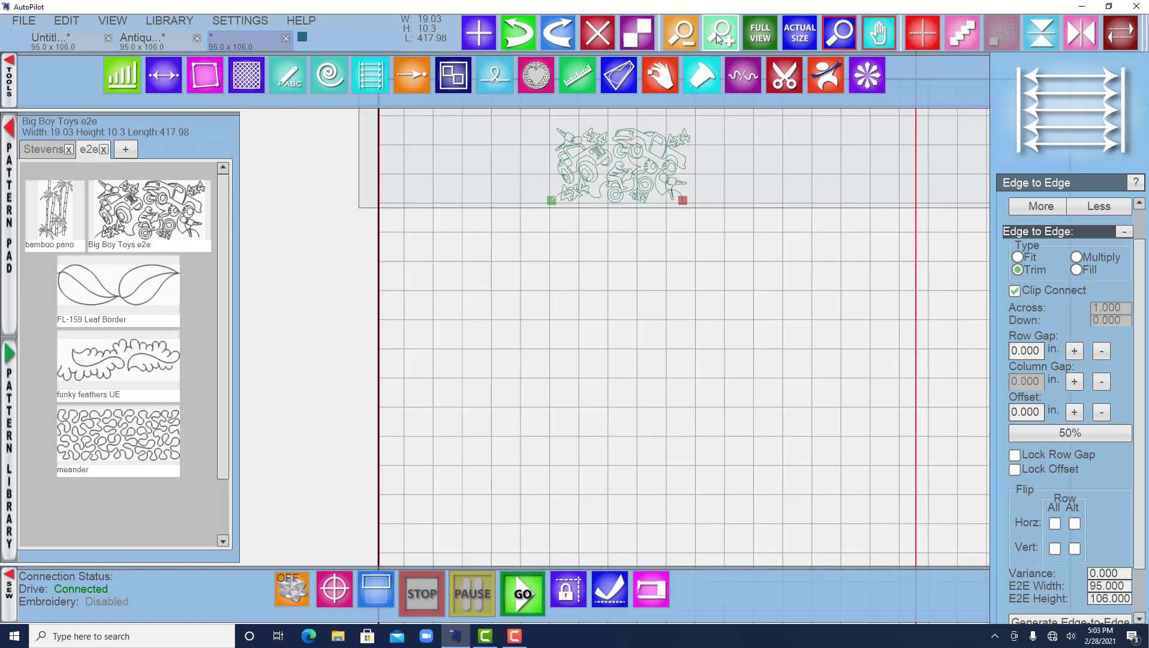
{"action": "left_click_drag", "start_coordinate": [553, 226], "coordinate": [546, 299]}
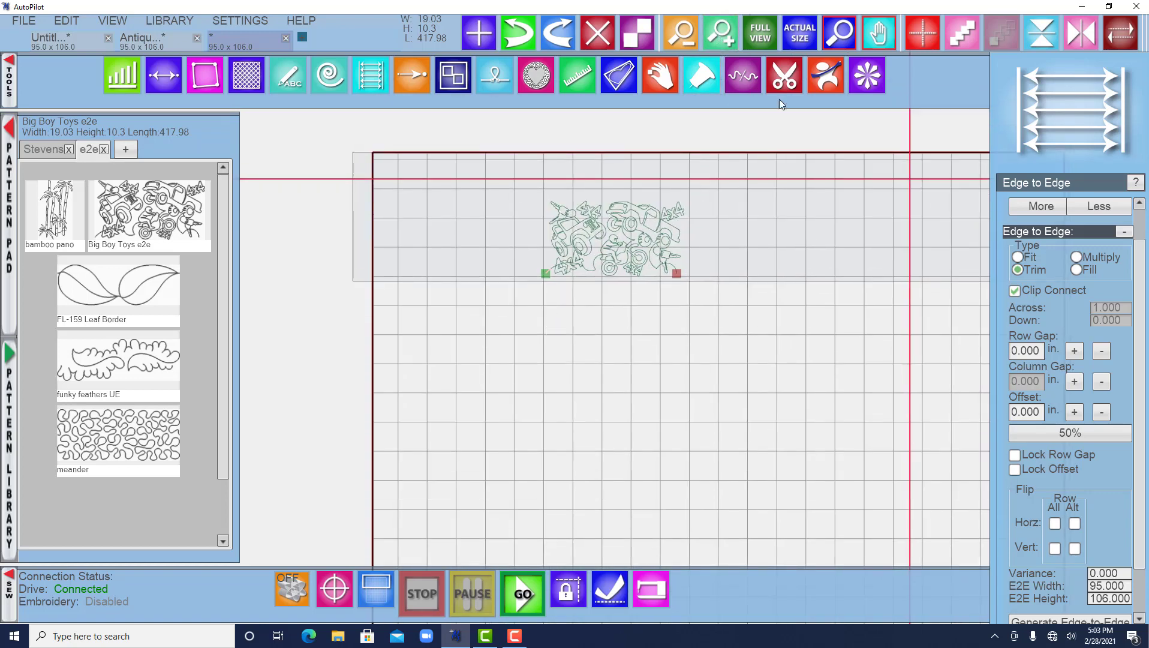
{"action": "left_click", "coordinate": [721, 32]}
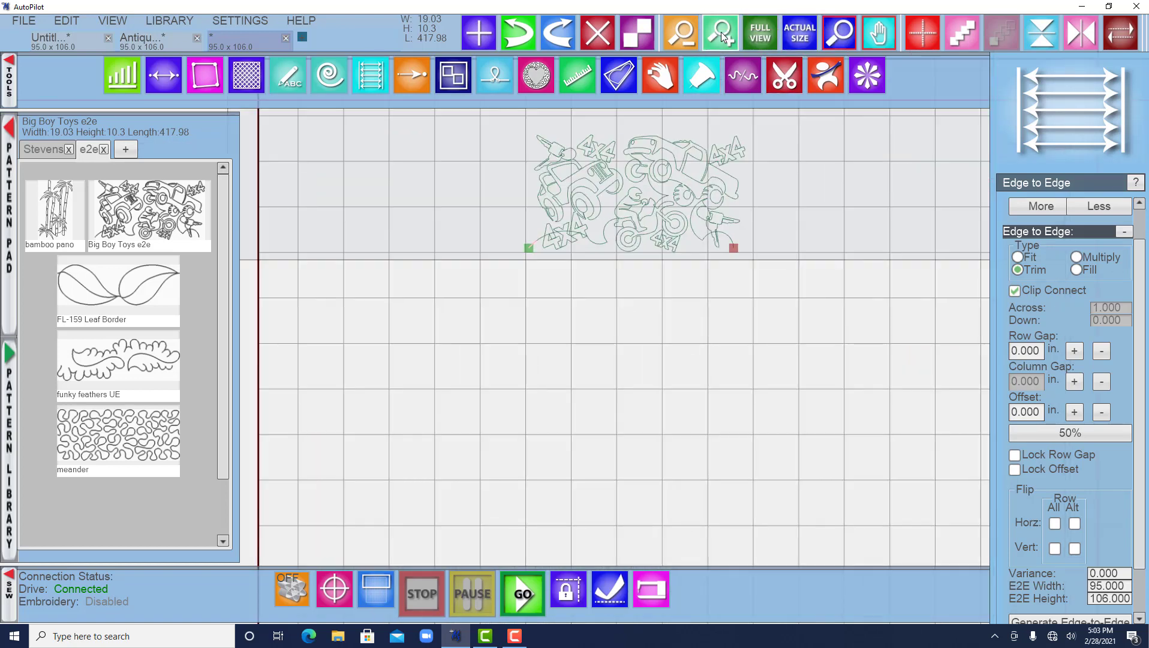
{"action": "left_click_drag", "start_coordinate": [659, 287], "coordinate": [595, 467]}
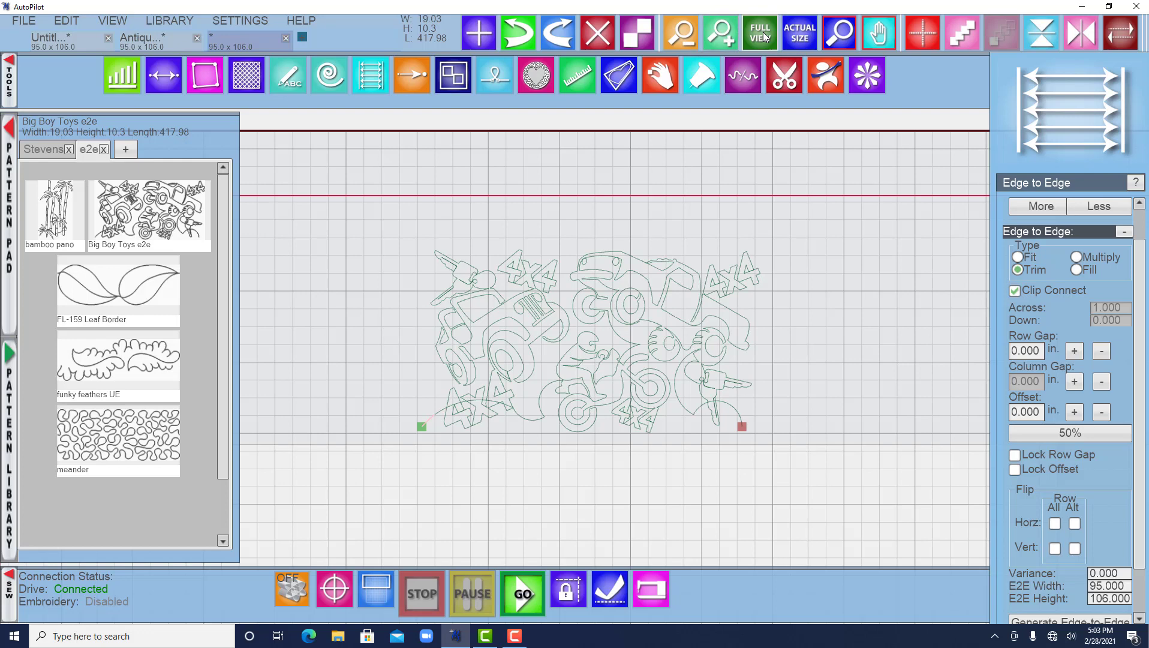
{"action": "left_click", "coordinate": [760, 33]}
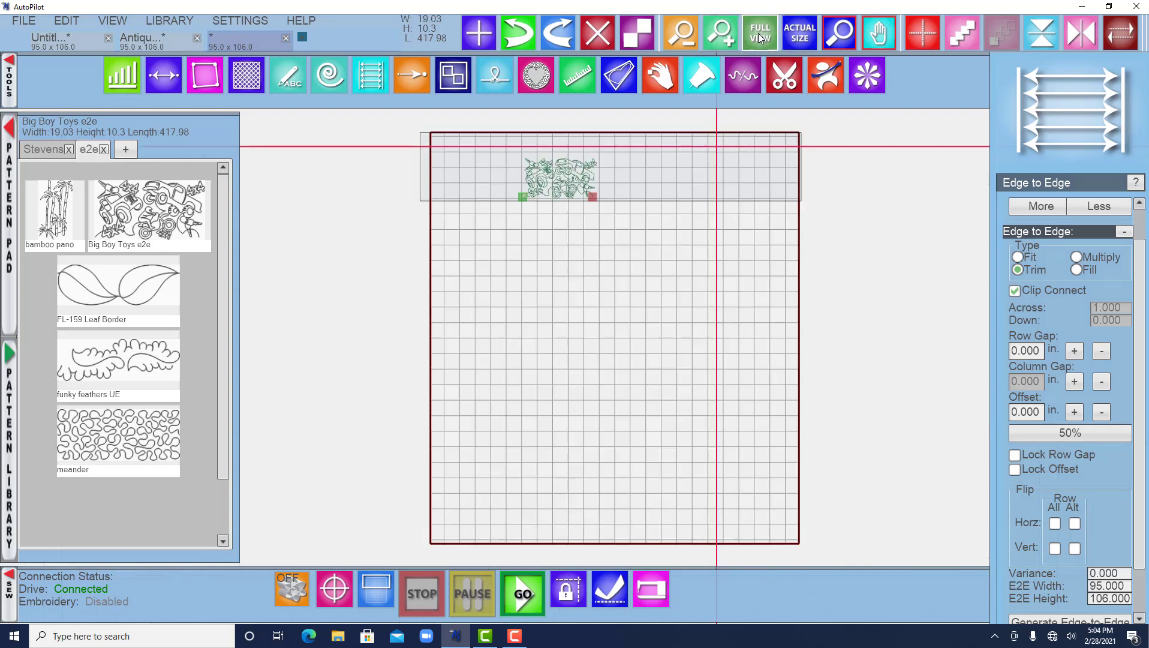
{"action": "left_click", "coordinate": [800, 33]}
{"action": "left_click_drag", "start_coordinate": [634, 293], "coordinate": [635, 324]}
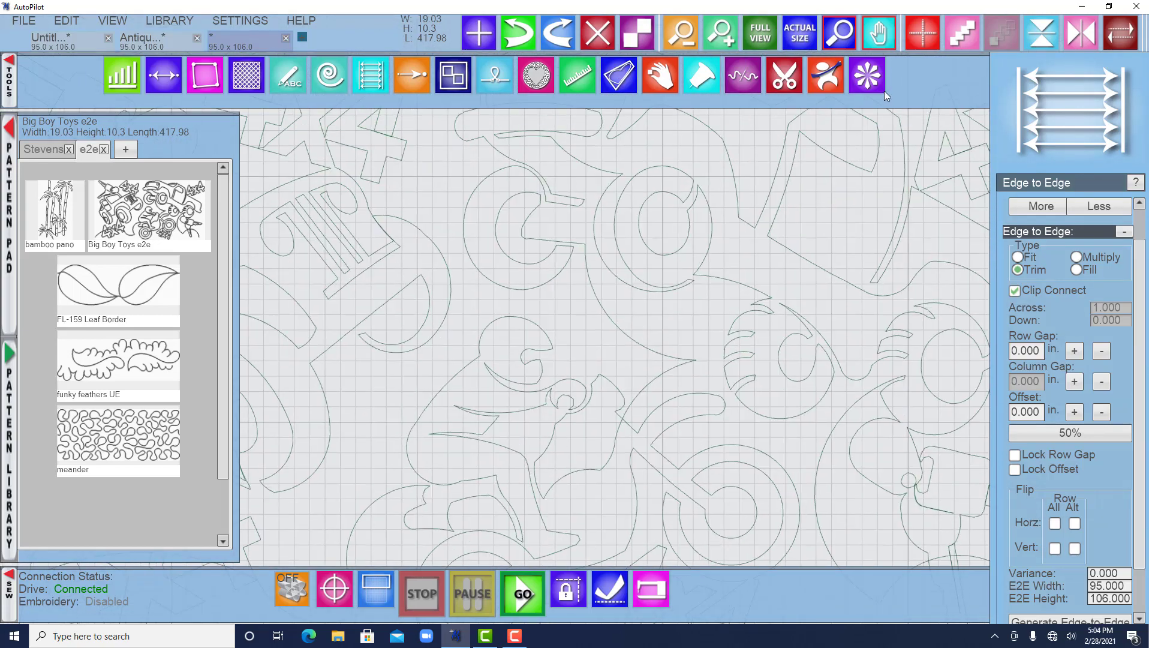
{"action": "left_click", "coordinate": [799, 33]}
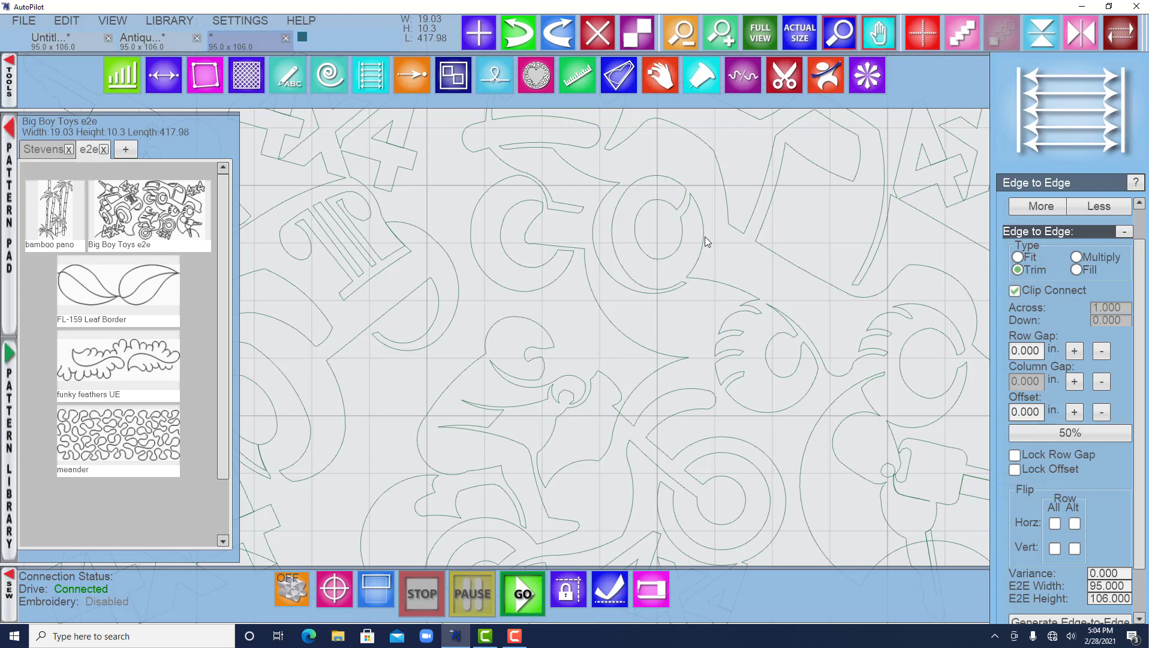
{"action": "scroll", "coordinate": [759, 215], "scroll_direction": "down", "scroll_amount": 2}
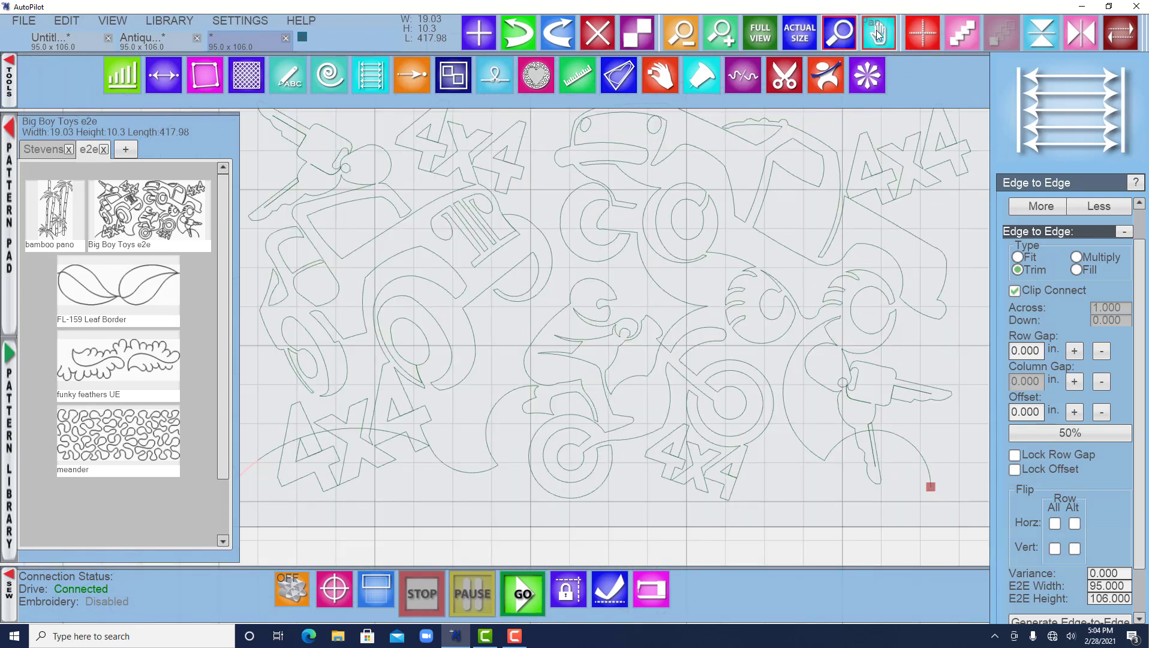
Zoom further into the jeep area of the Big Boy Toys pattern and pan around to study its lines.
{"action": "left_click", "coordinate": [838, 37]}
{"action": "left_click", "coordinate": [262, 186]}
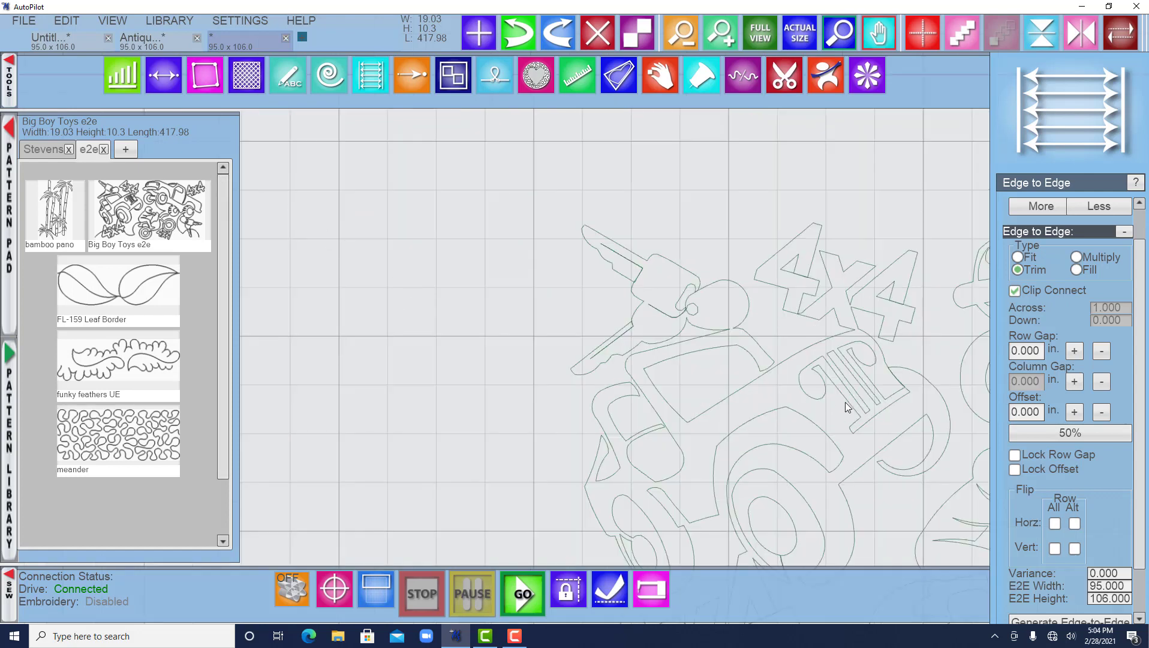
{"action": "left_click", "coordinate": [792, 455]}
{"action": "left_click", "coordinate": [531, 248]}
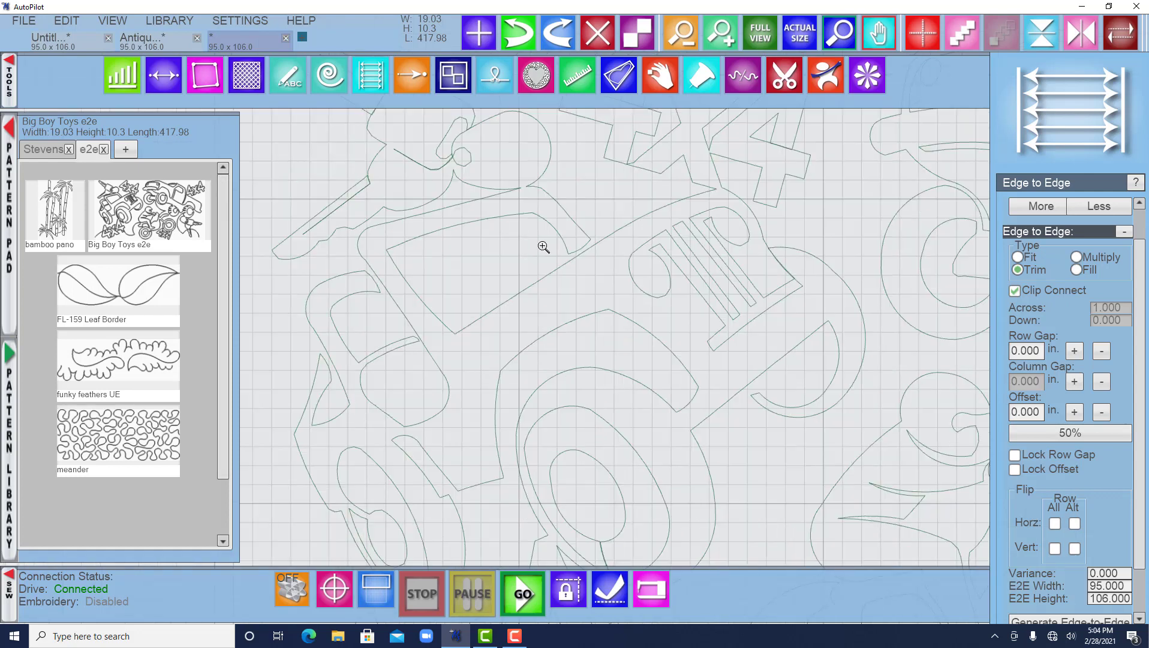
{"action": "left_click", "coordinate": [701, 75]}
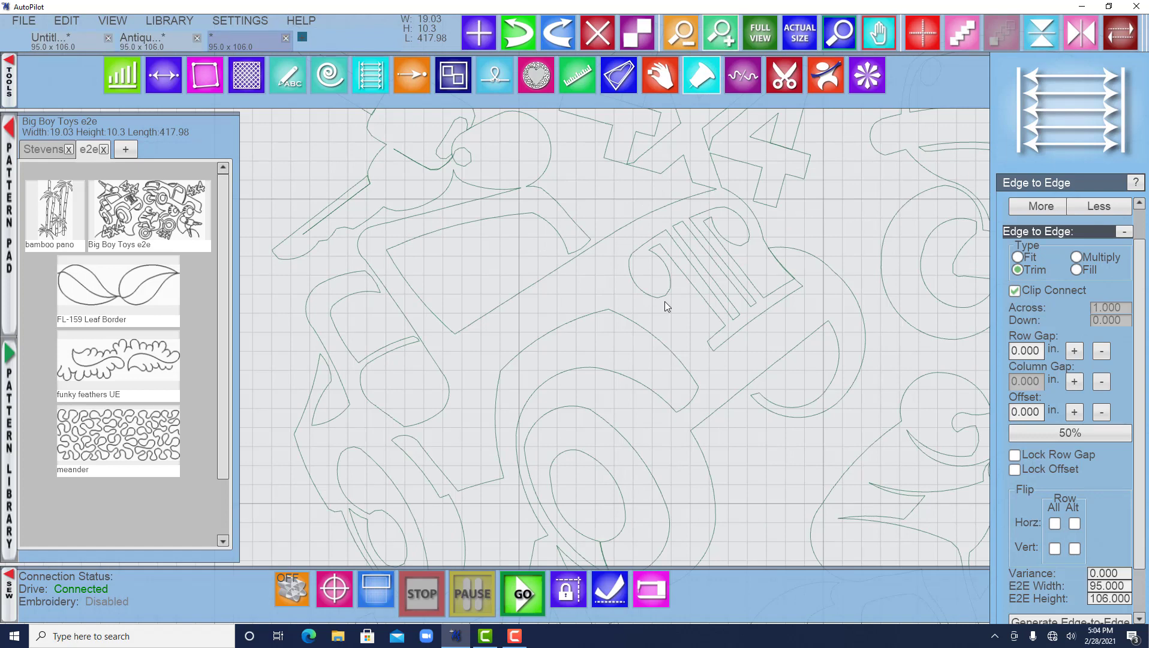
{"action": "scroll", "coordinate": [673, 314], "scroll_direction": "down", "scroll_amount": 5}
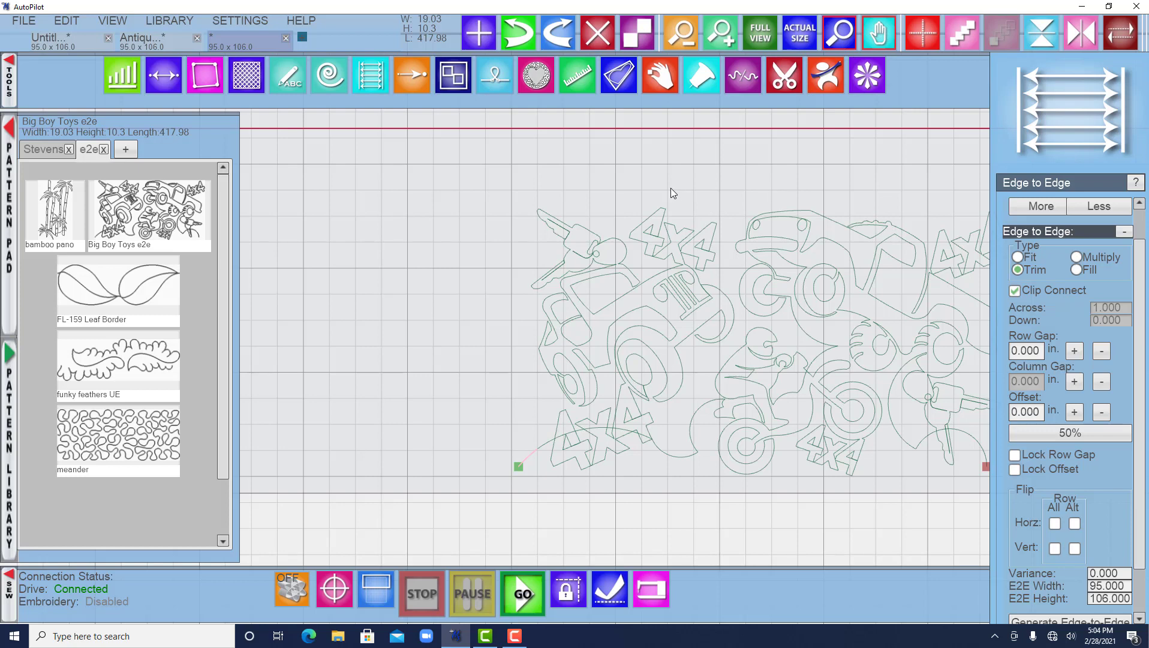
{"action": "left_click_drag", "start_coordinate": [668, 188], "coordinate": [584, 184]}
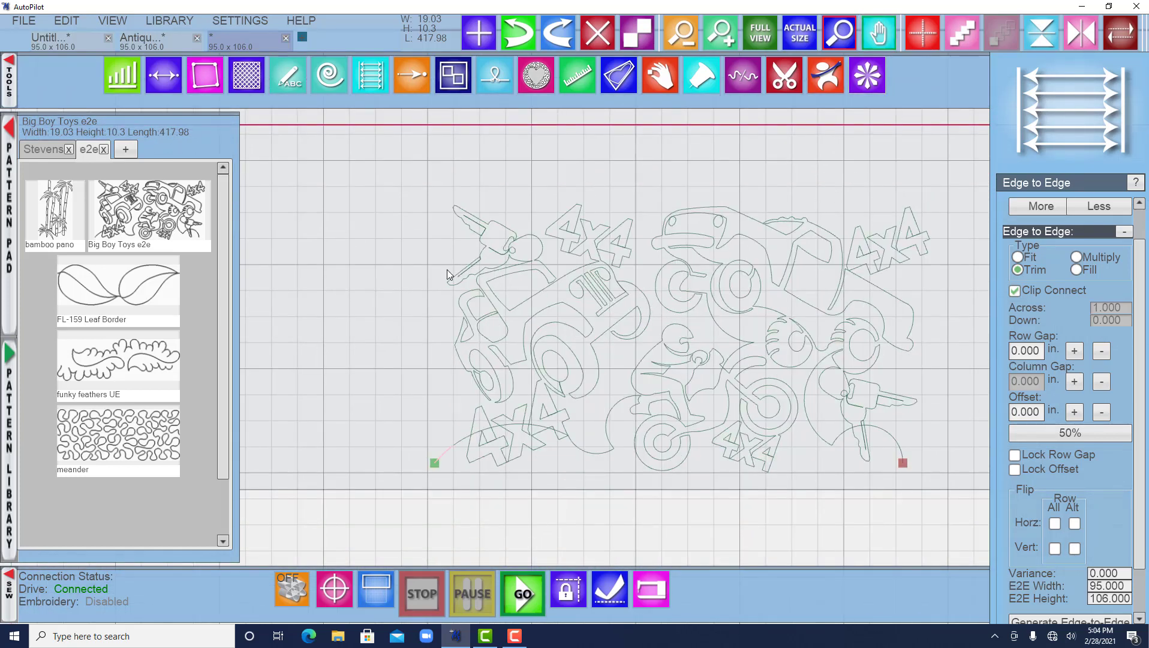
{"action": "left_click_drag", "start_coordinate": [446, 269], "coordinate": [538, 297]}
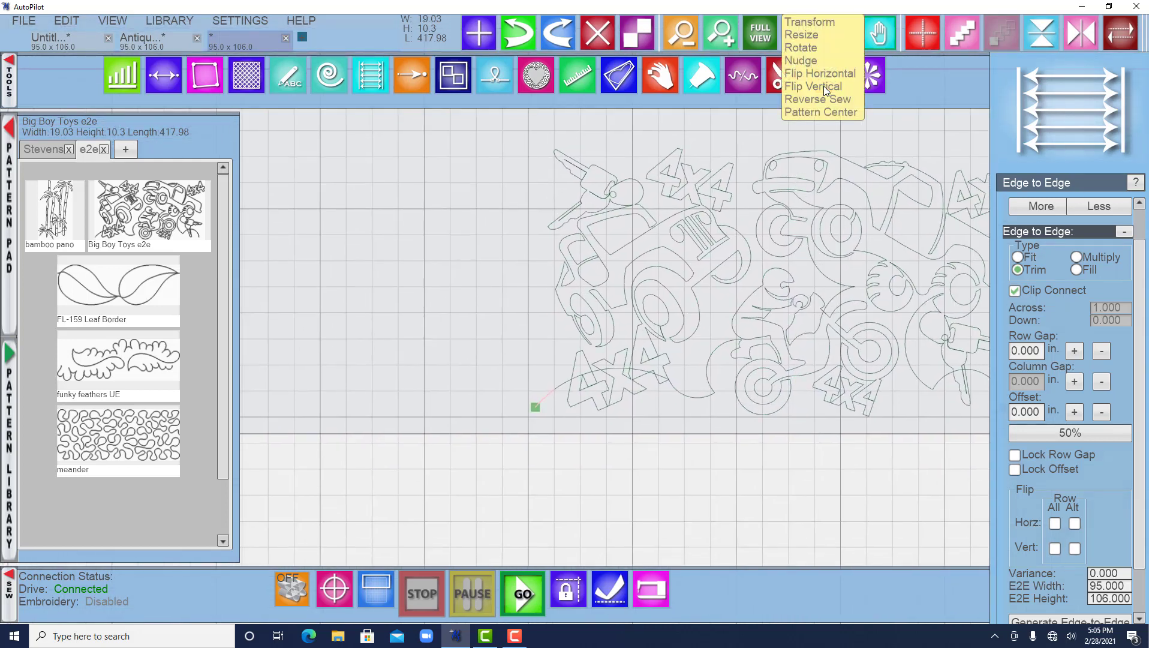
Toggle the pattern crosshair on and off over the Big Boy Toys pattern.
{"action": "left_click", "coordinate": [880, 37]}
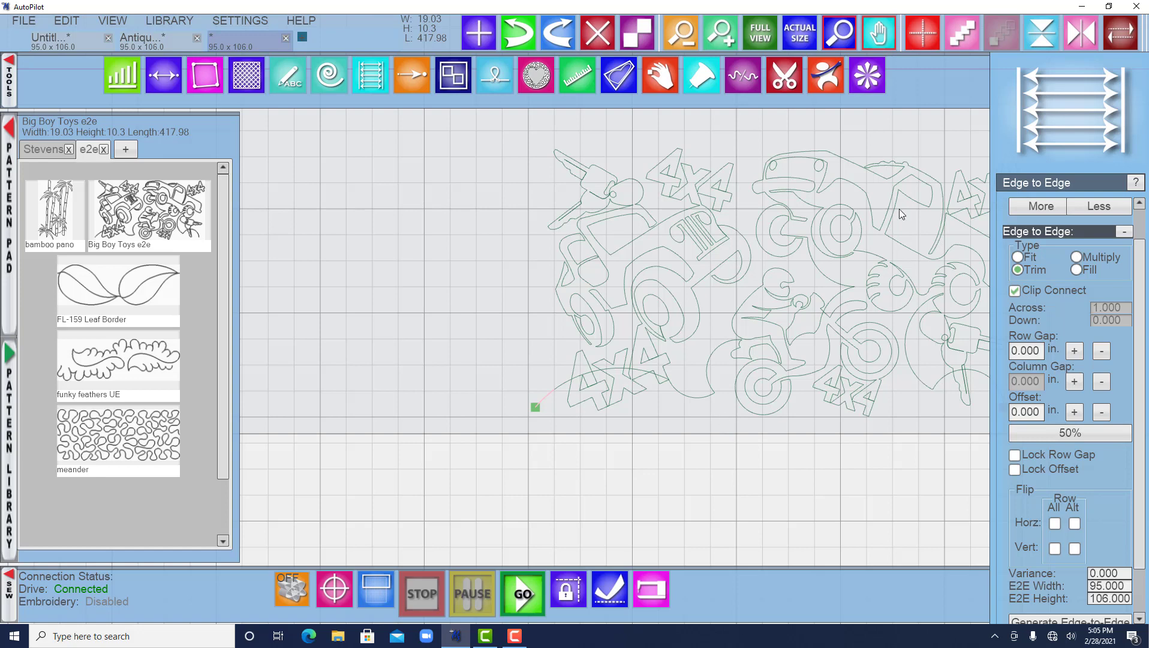
{"action": "left_click", "coordinate": [922, 31]}
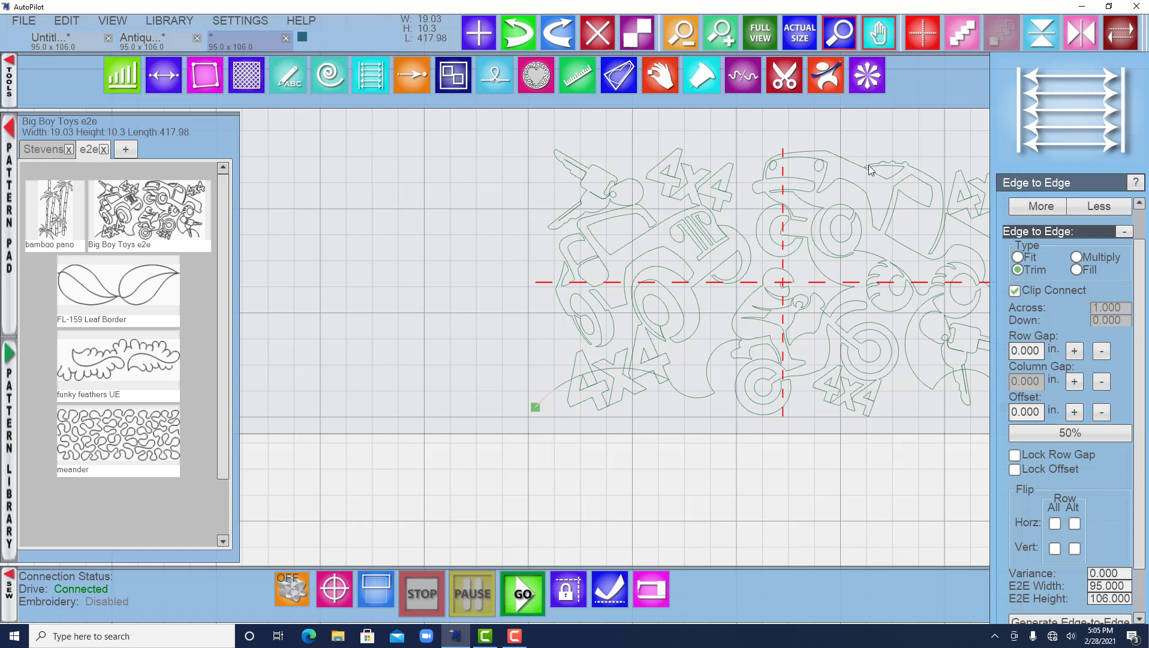
{"action": "left_click", "coordinate": [926, 29]}
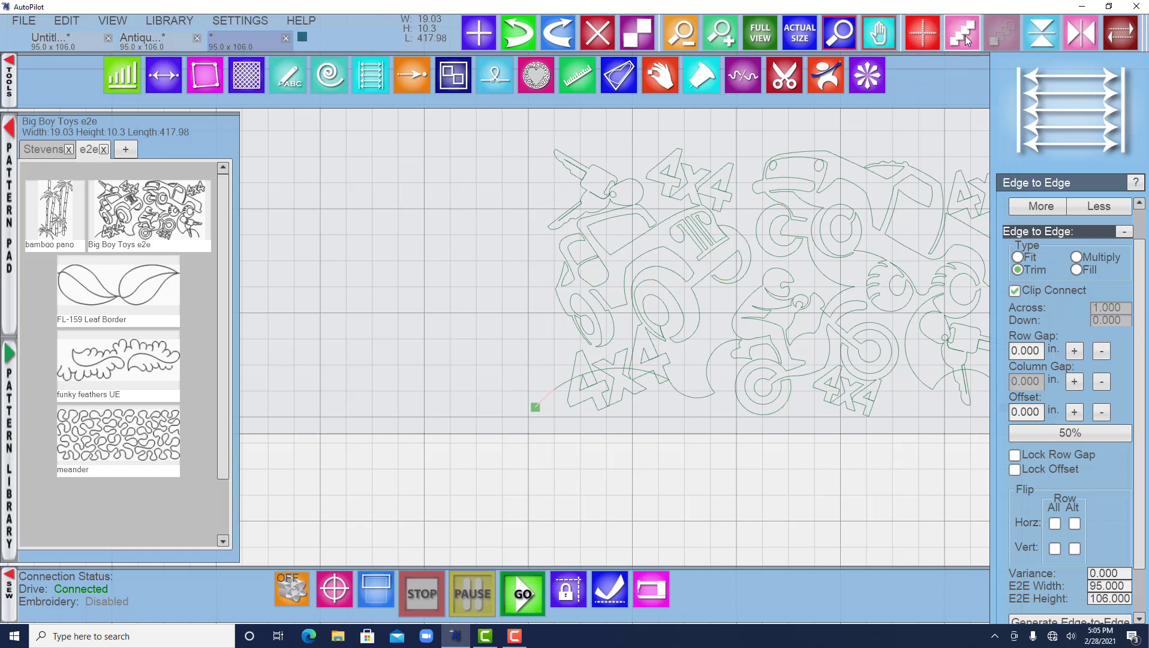
{"action": "left_click_drag", "start_coordinate": [854, 265], "coordinate": [713, 292]}
{"action": "scroll", "coordinate": [714, 292], "scroll_direction": "down", "scroll_amount": 5}
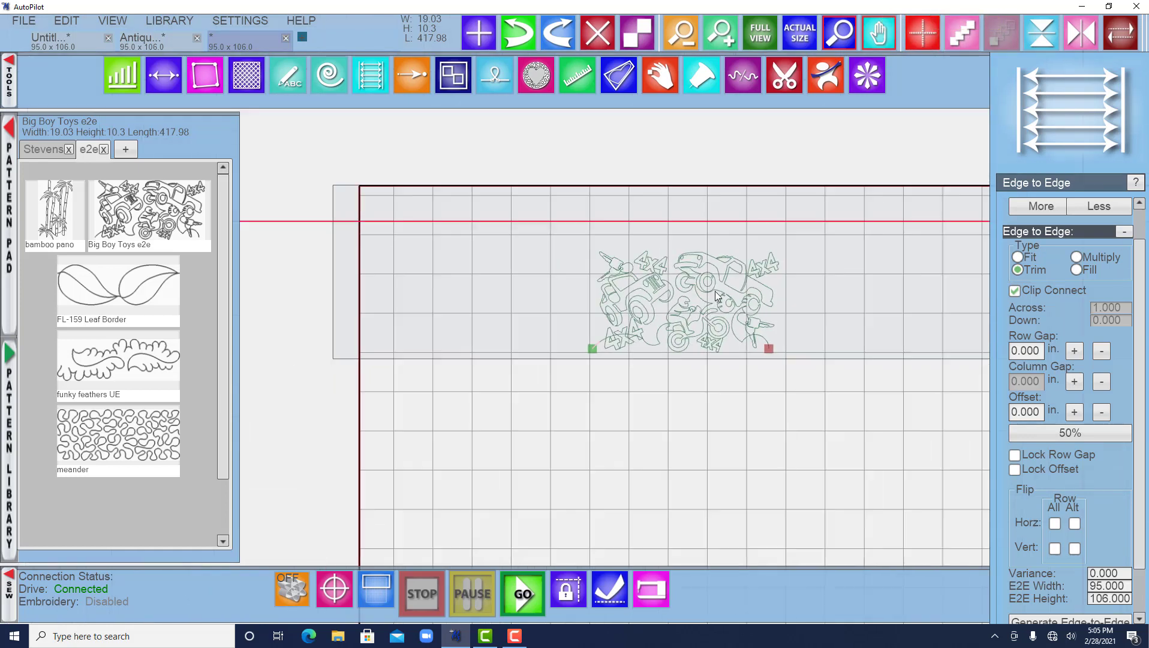
Add repeats of the Big Boy Toys pattern across the row, then remove them back to a single copy.
{"action": "left_click", "coordinate": [962, 37]}
{"action": "left_click_drag", "start_coordinate": [771, 337], "coordinate": [586, 334]}
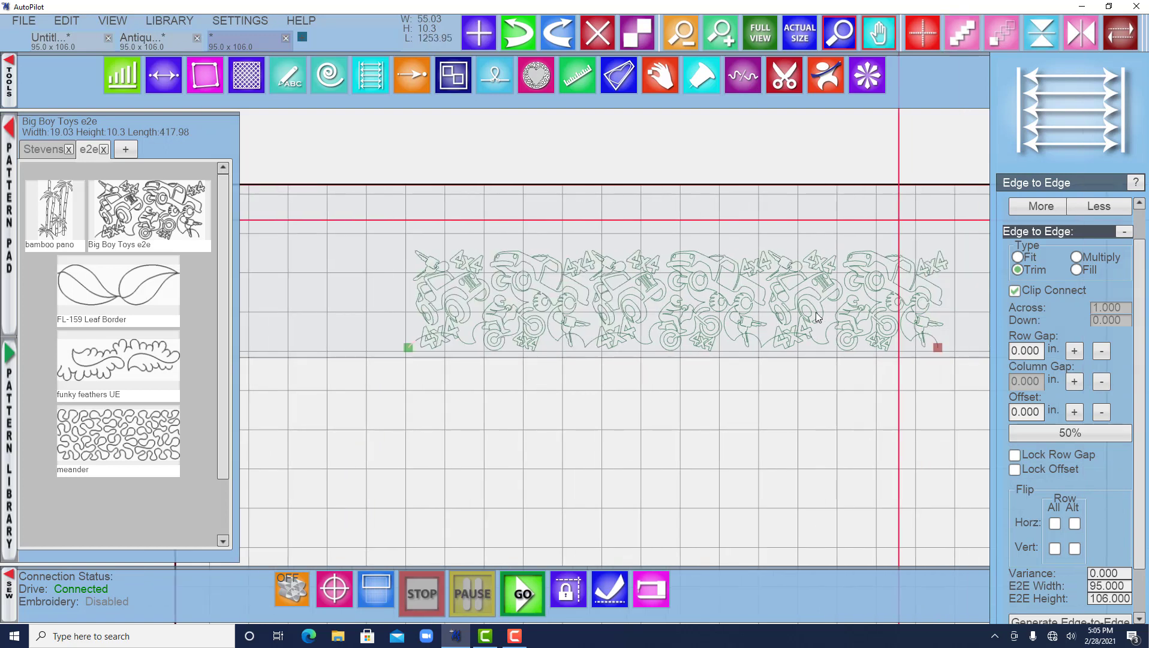
{"action": "left_click", "coordinate": [1002, 36]}
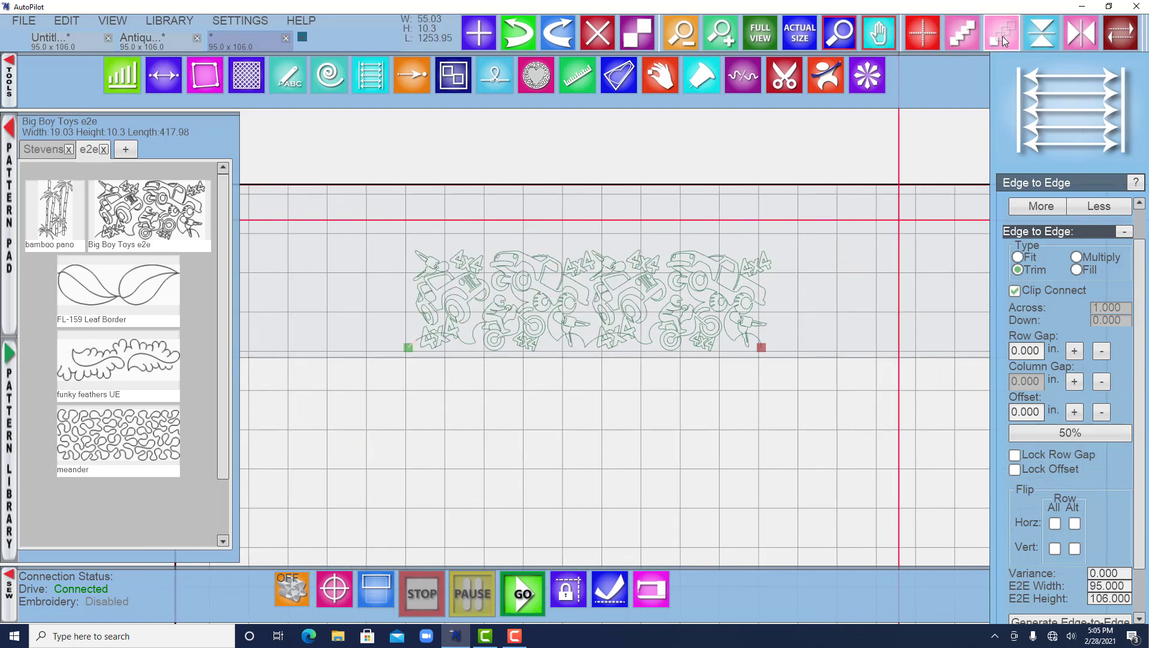
{"action": "left_click", "coordinate": [1002, 36]}
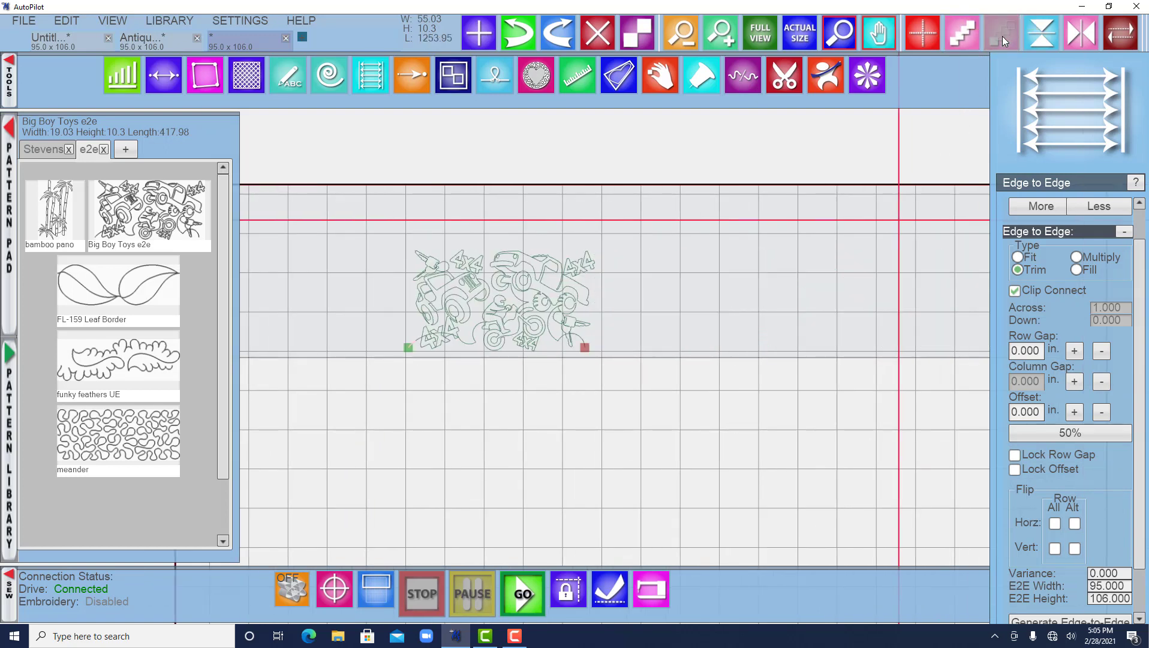
Try vertical and horizontal flips on the pattern, leaving it mirrored left to right.
{"action": "left_click", "coordinate": [1042, 37]}
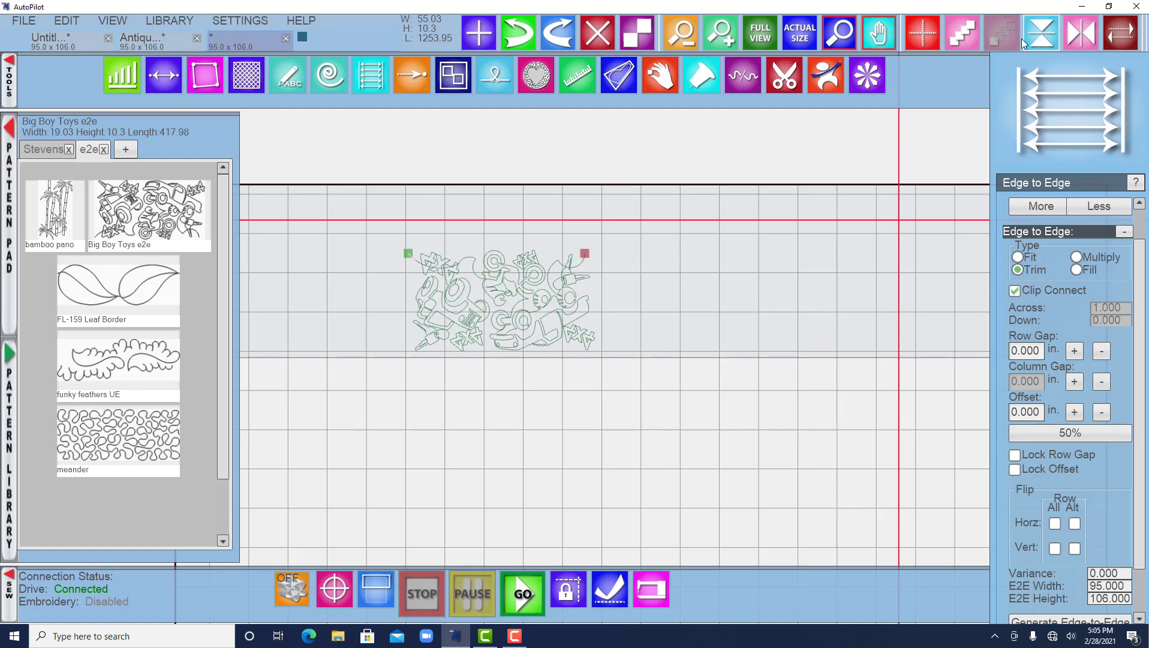
{"action": "left_click", "coordinate": [1085, 38]}
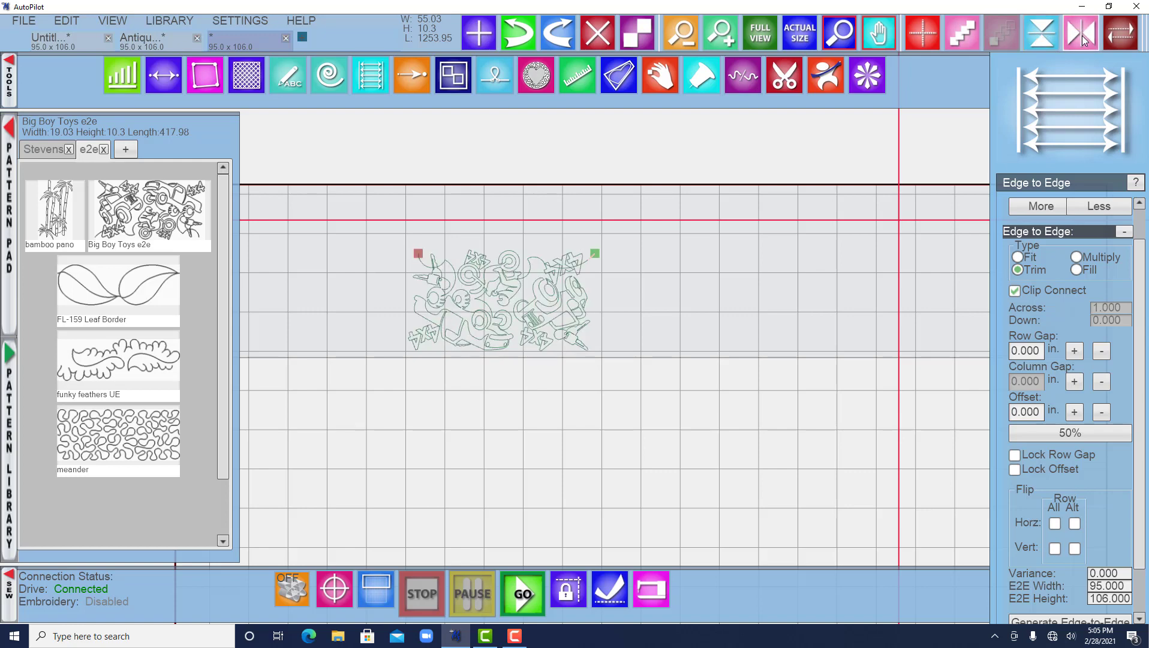
{"action": "left_click", "coordinate": [1042, 37]}
{"action": "left_click", "coordinate": [1090, 38]}
{"action": "left_click", "coordinate": [1091, 37]}
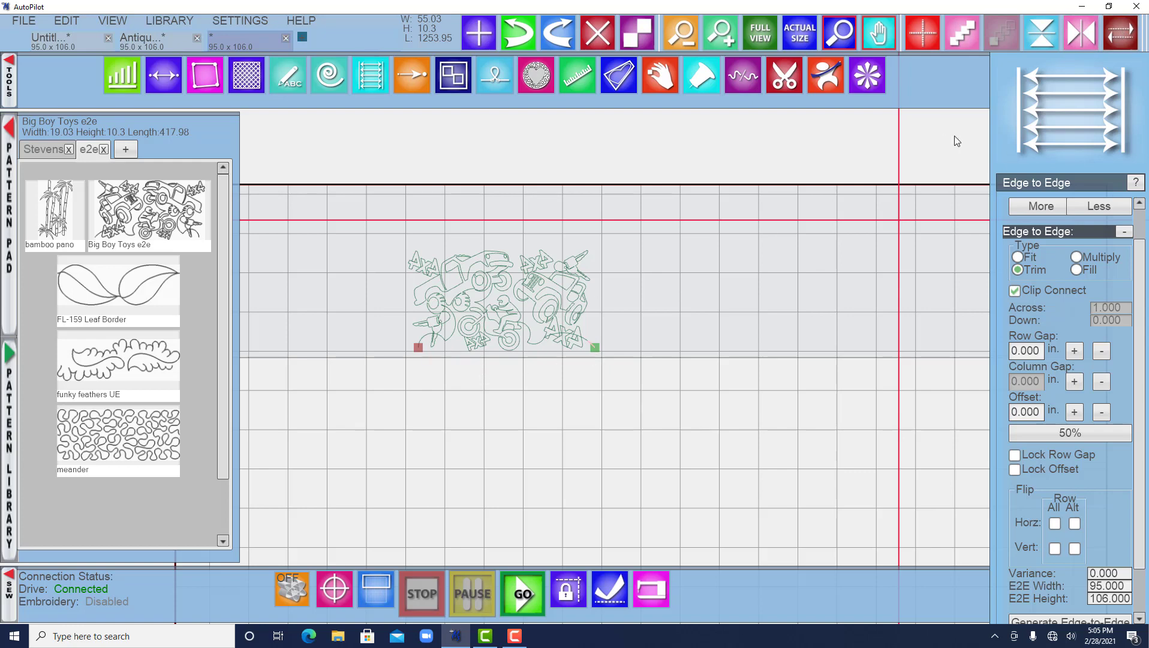
Reverse the sewing direction of the Big Boy Toys pattern.
{"action": "left_click", "coordinate": [1118, 33]}
{"action": "left_click", "coordinate": [1118, 33]}
{"action": "left_click", "coordinate": [1118, 33]}
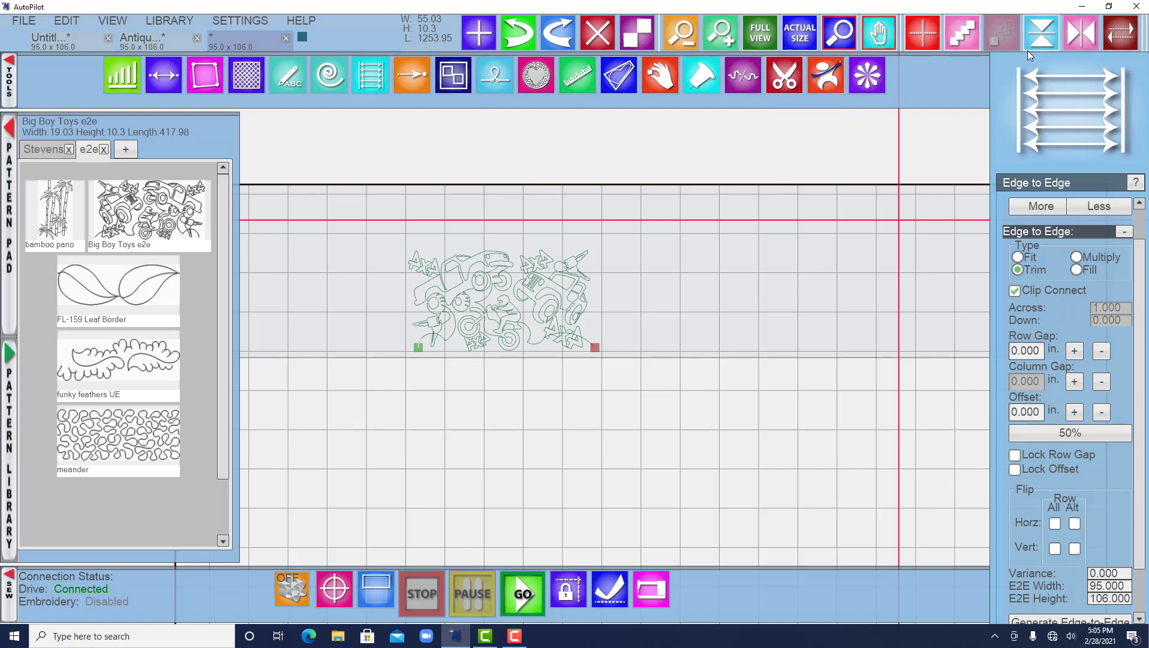
Change the reverse-sew favorite button's color to green (R 0, G 128, B 8).
{"action": "right_click", "coordinate": [1124, 33]}
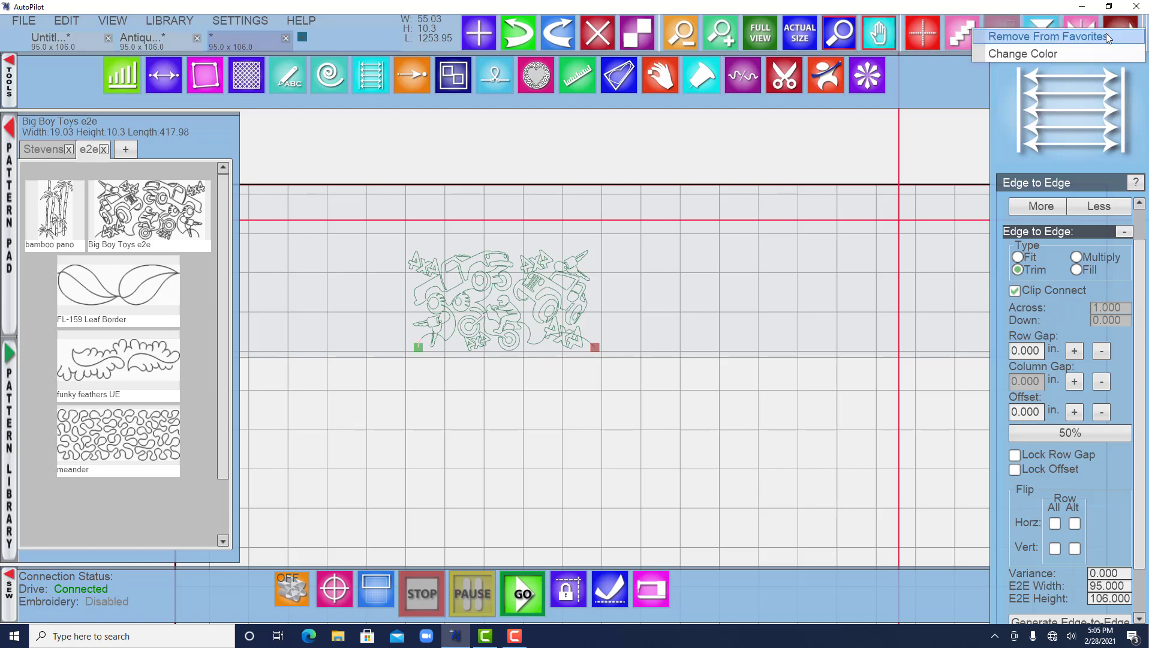
{"action": "left_click", "coordinate": [1079, 55]}
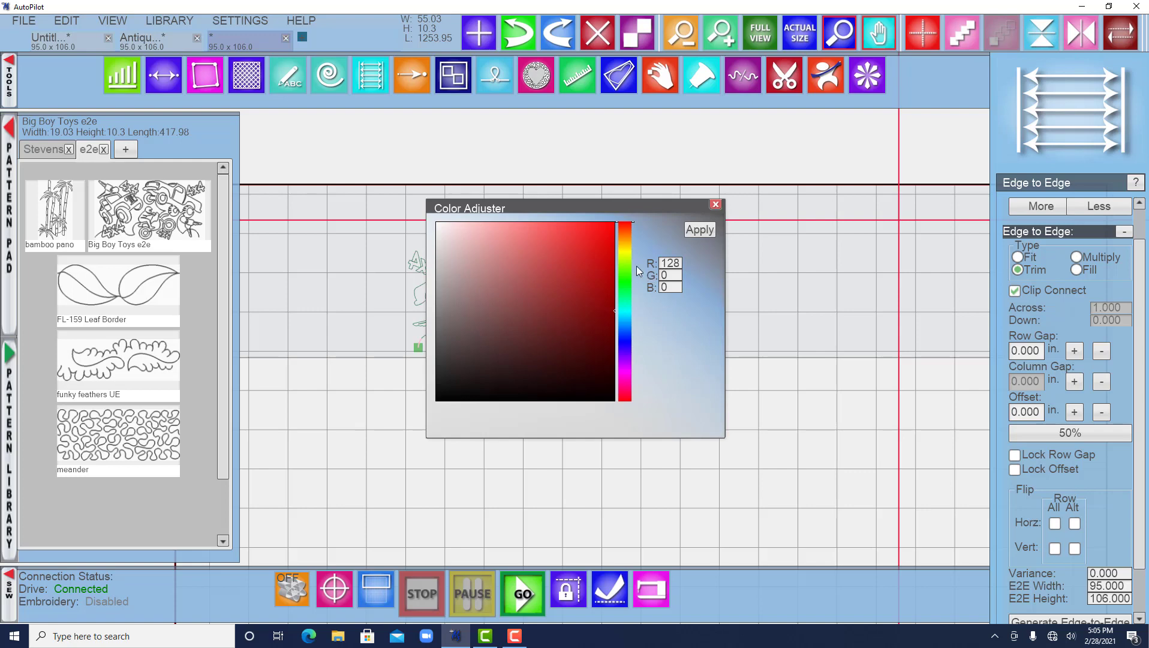
{"action": "left_click", "coordinate": [625, 282]}
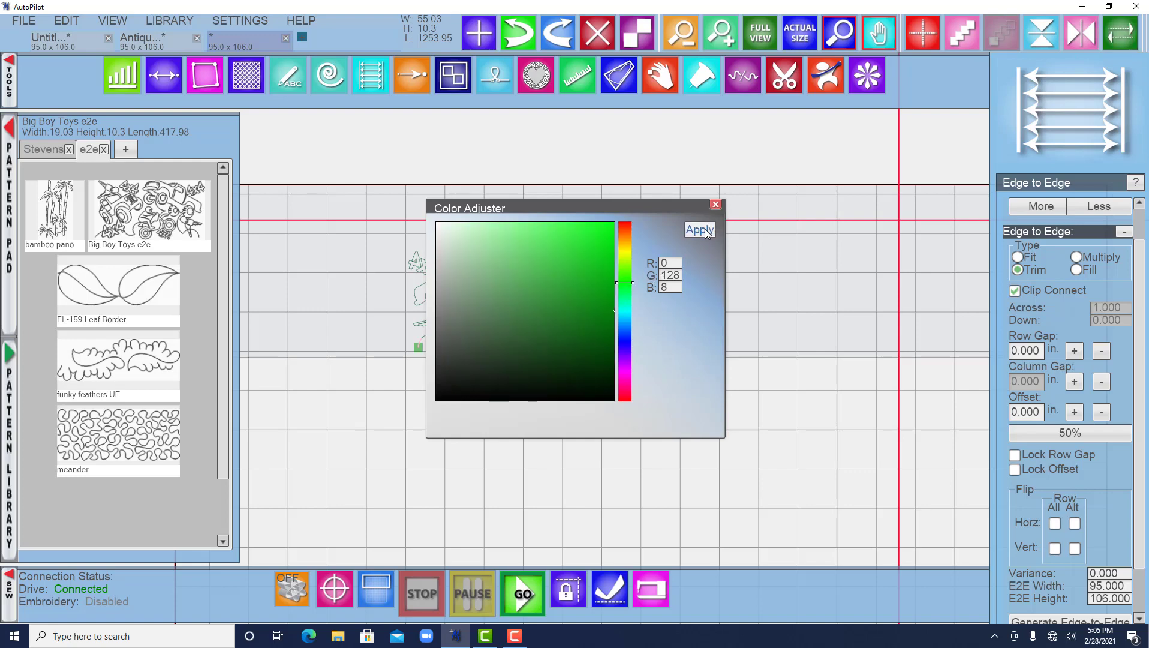
{"action": "left_click", "coordinate": [699, 230]}
{"action": "left_click", "coordinate": [881, 208]}
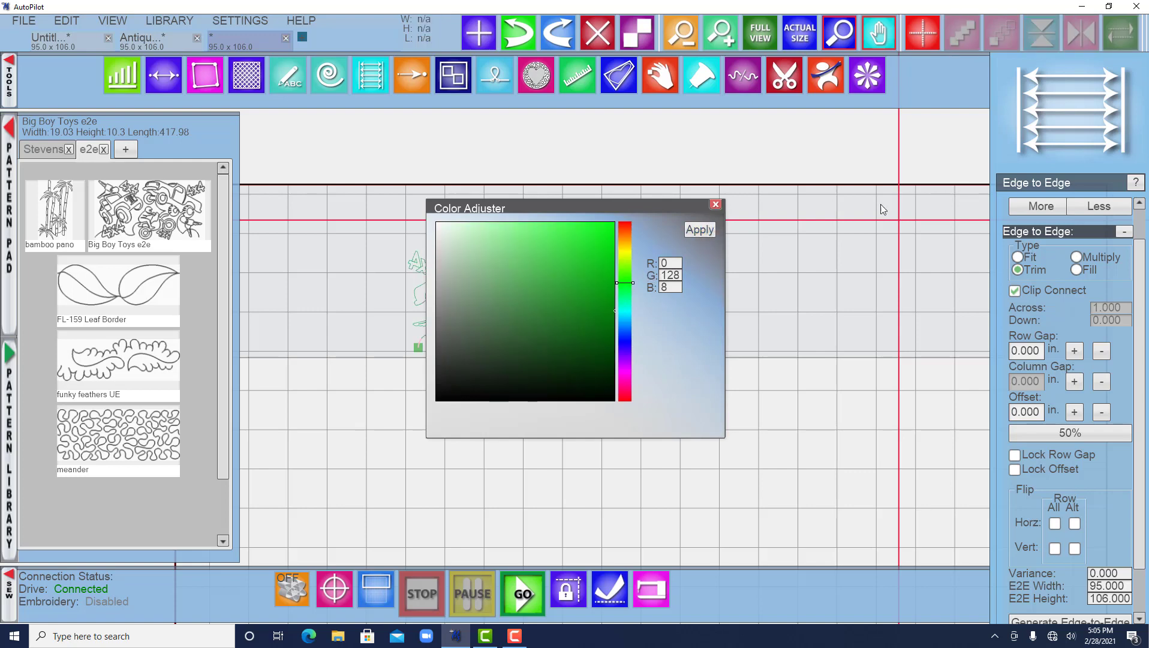
{"action": "left_click", "coordinate": [716, 204]}
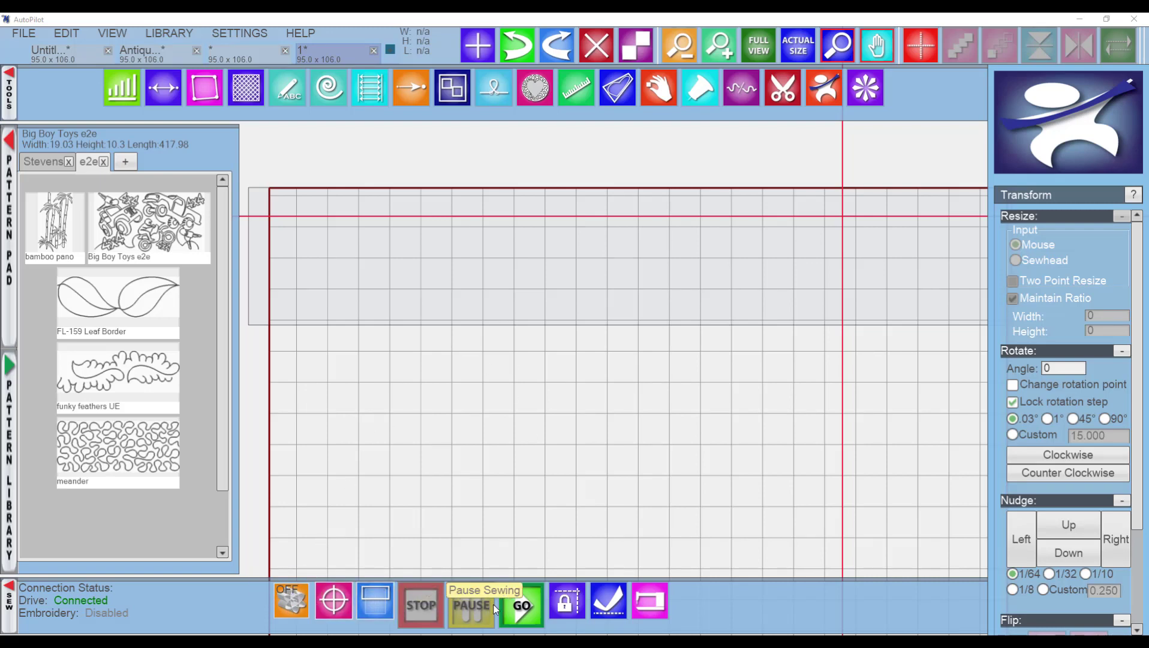
Toggle the sewhead control on and off and review the Diagnostics window before closing it.
{"action": "left_click", "coordinate": [288, 603]}
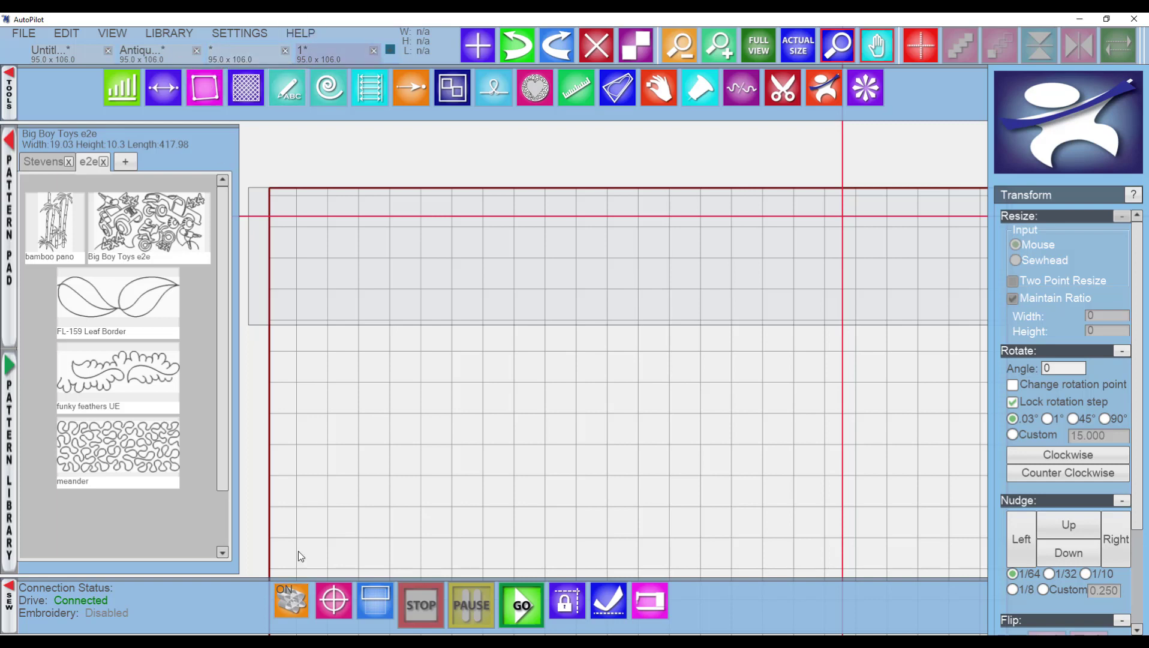
{"action": "left_click", "coordinate": [294, 600]}
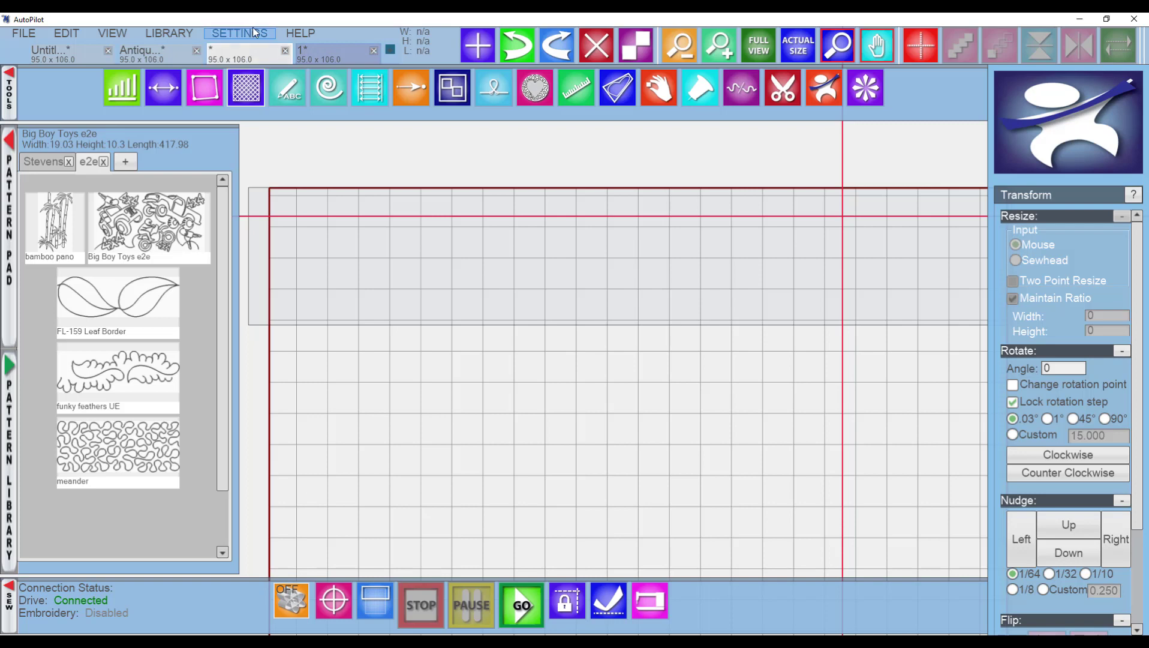
{"action": "left_click", "coordinate": [295, 31]}
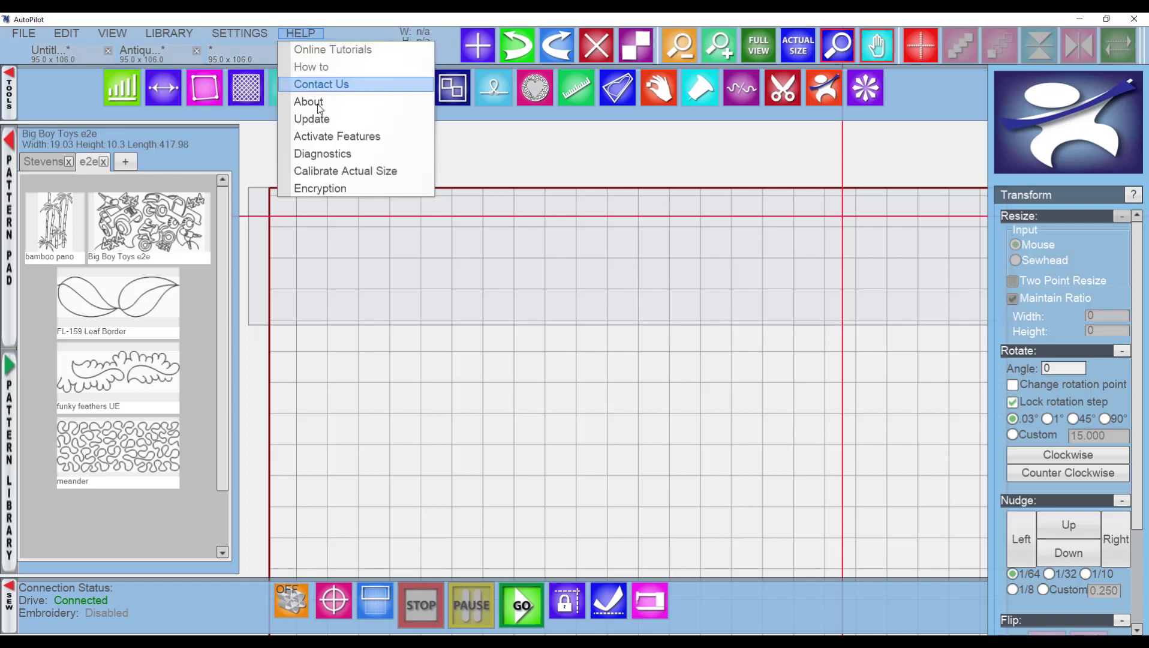
{"action": "left_click", "coordinate": [329, 156]}
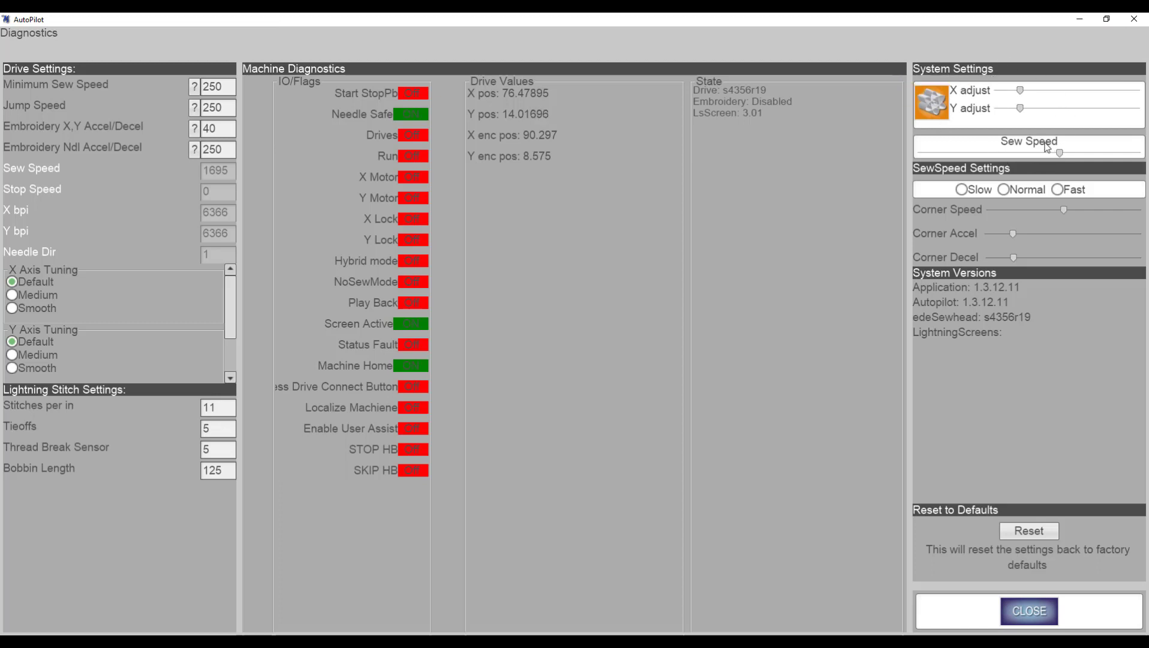
{"action": "left_click", "coordinate": [1028, 612]}
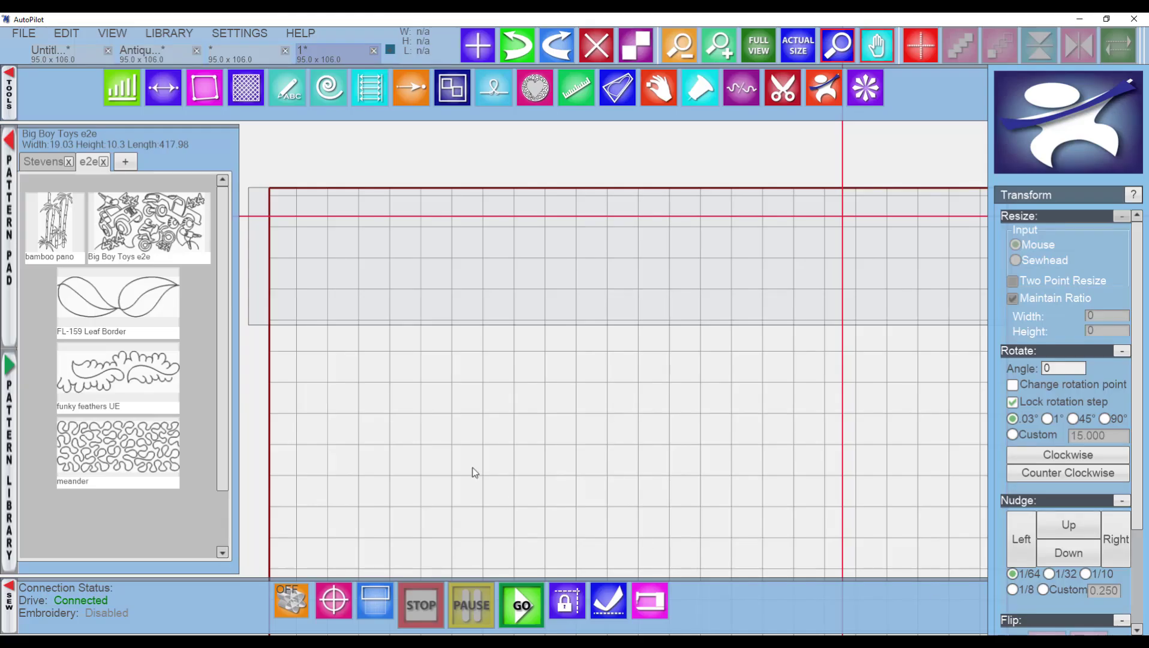
Reposition the edge-to-edge layout with Align to Quilt, placing the realignment dot at the quilt's top-left corner and applying it.
{"action": "left_click", "coordinate": [290, 605]}
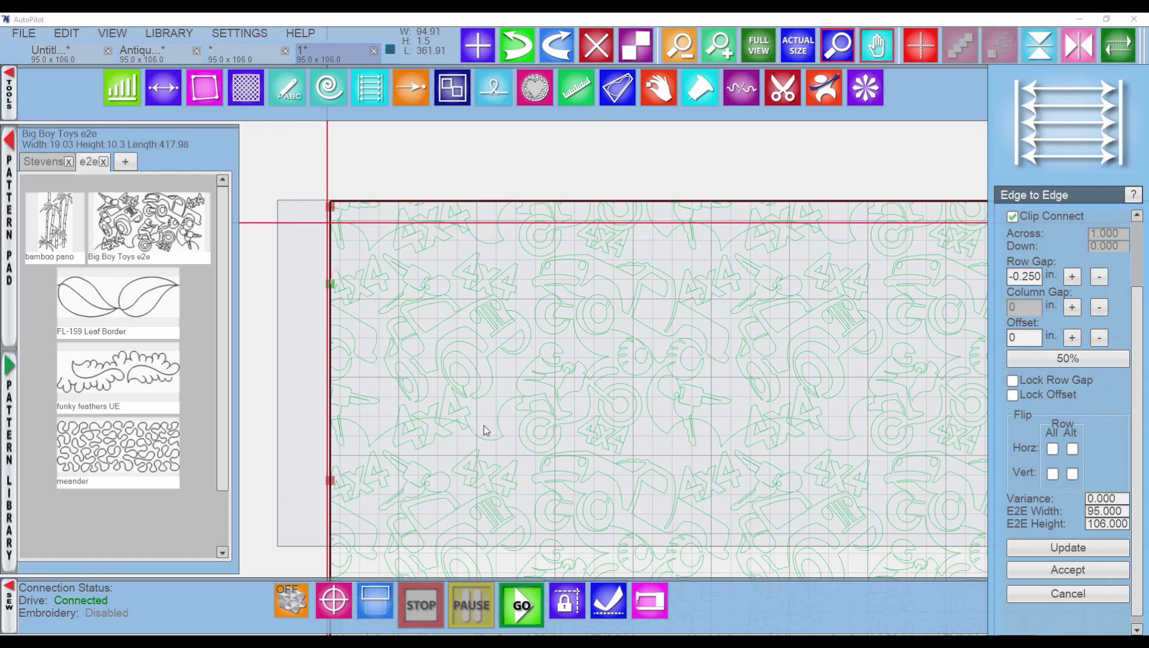
{"action": "scroll", "coordinate": [485, 430], "scroll_direction": "down", "scroll_amount": 3}
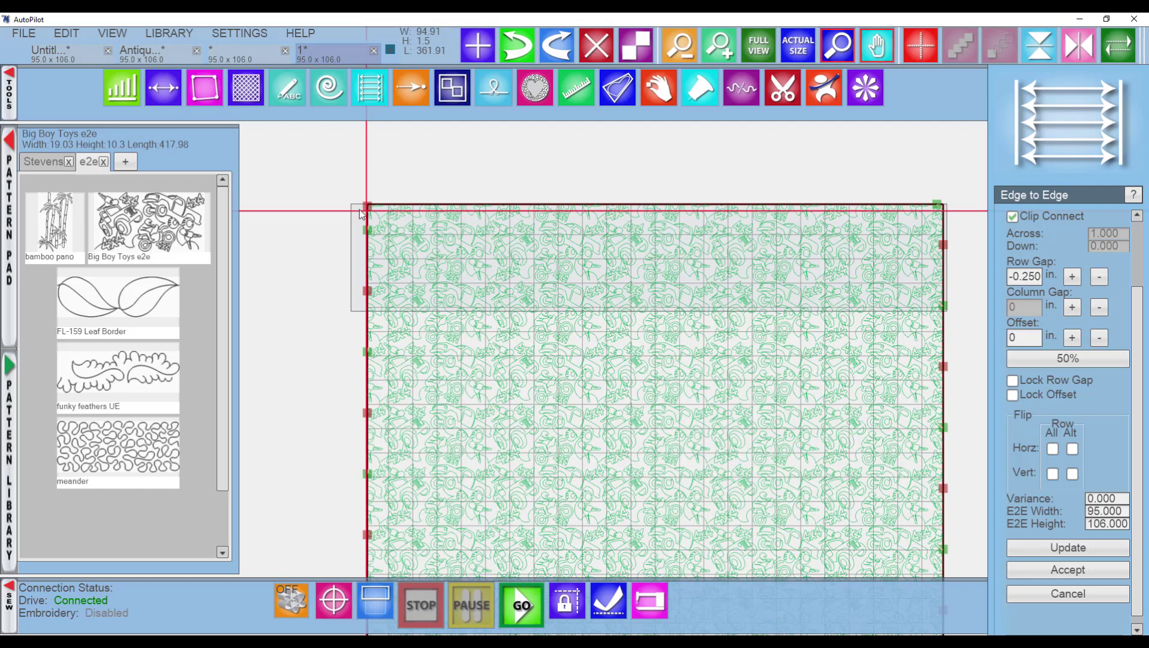
{"action": "scroll", "coordinate": [362, 214], "scroll_direction": "up", "scroll_amount": 2}
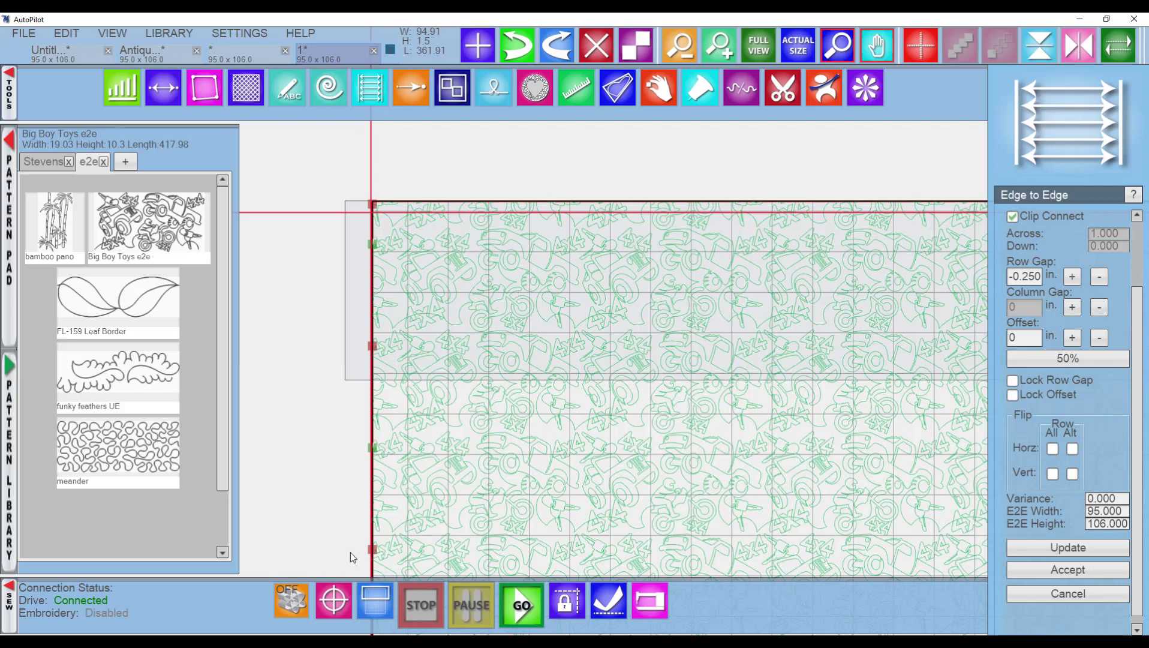
{"action": "left_click", "coordinate": [331, 604]}
{"action": "scroll", "coordinate": [318, 183], "scroll_direction": "up", "scroll_amount": 5}
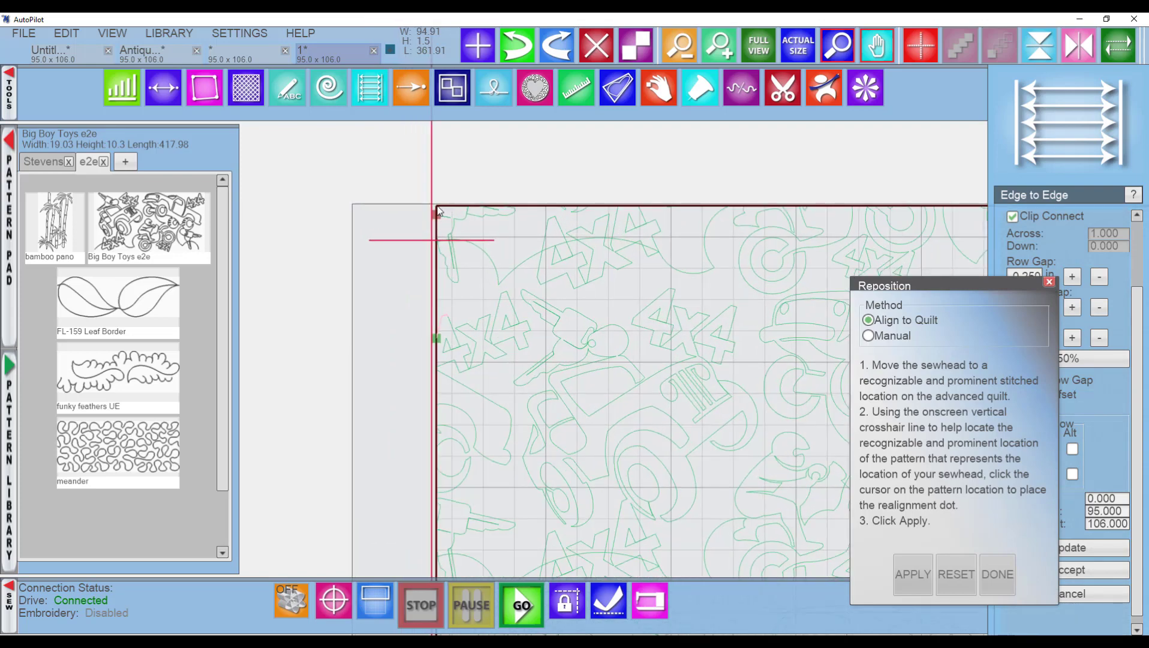
{"action": "left_click", "coordinate": [437, 206]}
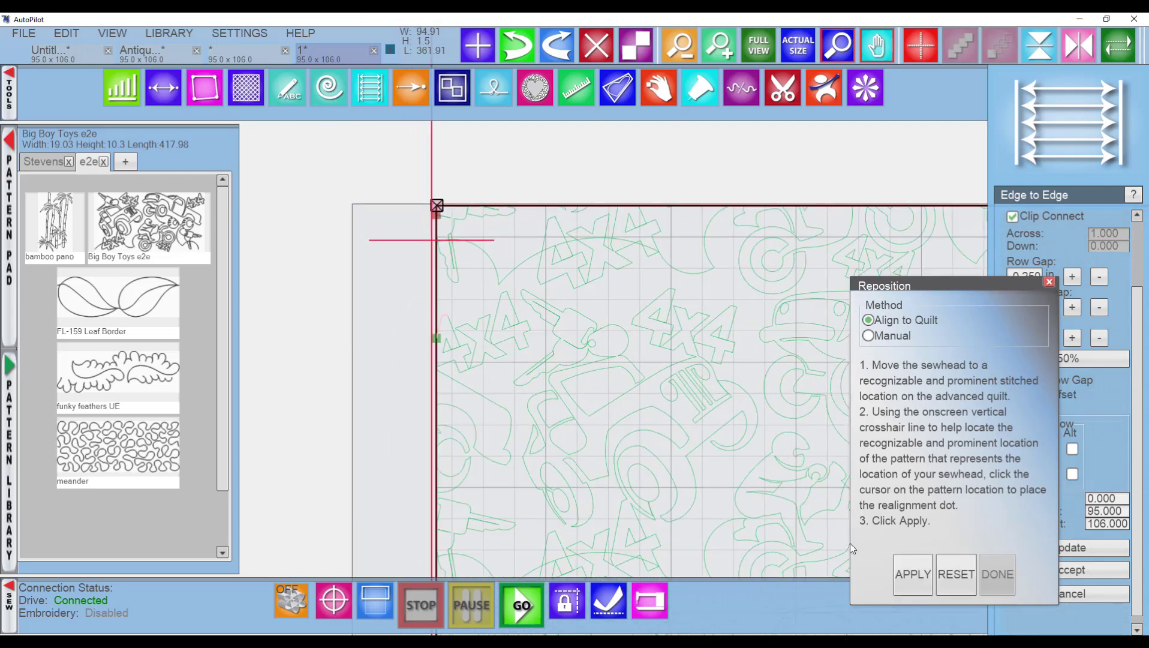
{"action": "left_click", "coordinate": [905, 570]}
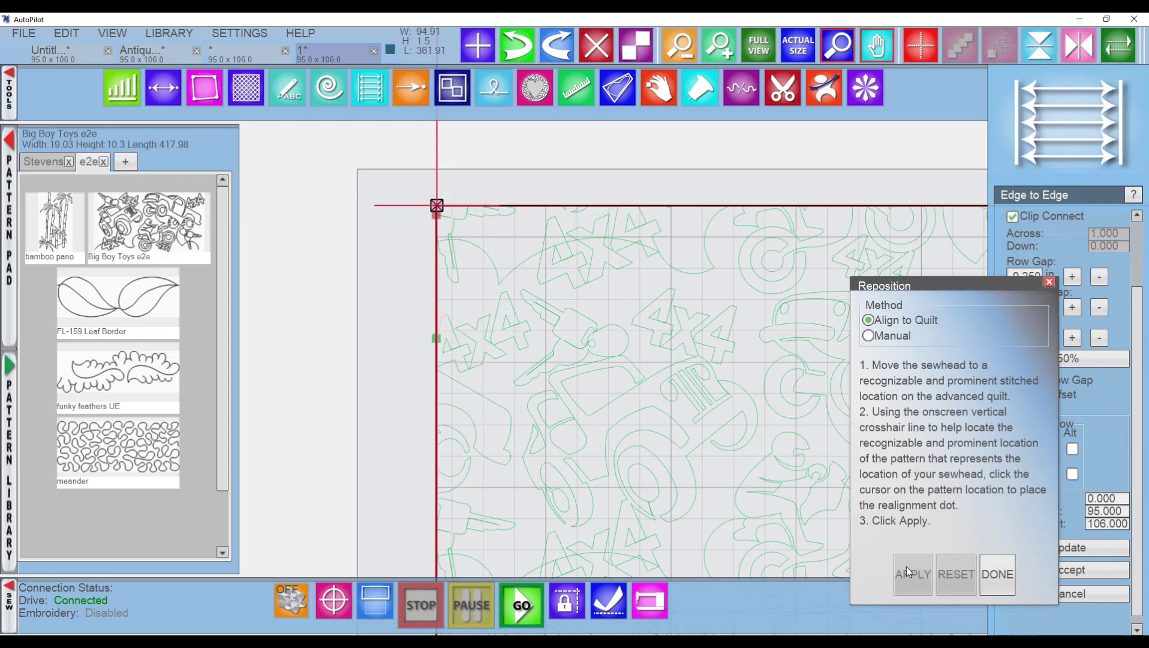
{"action": "scroll", "coordinate": [703, 370], "scroll_direction": "down", "scroll_amount": 6}
{"action": "left_click_drag", "start_coordinate": [689, 398], "coordinate": [346, 271]}
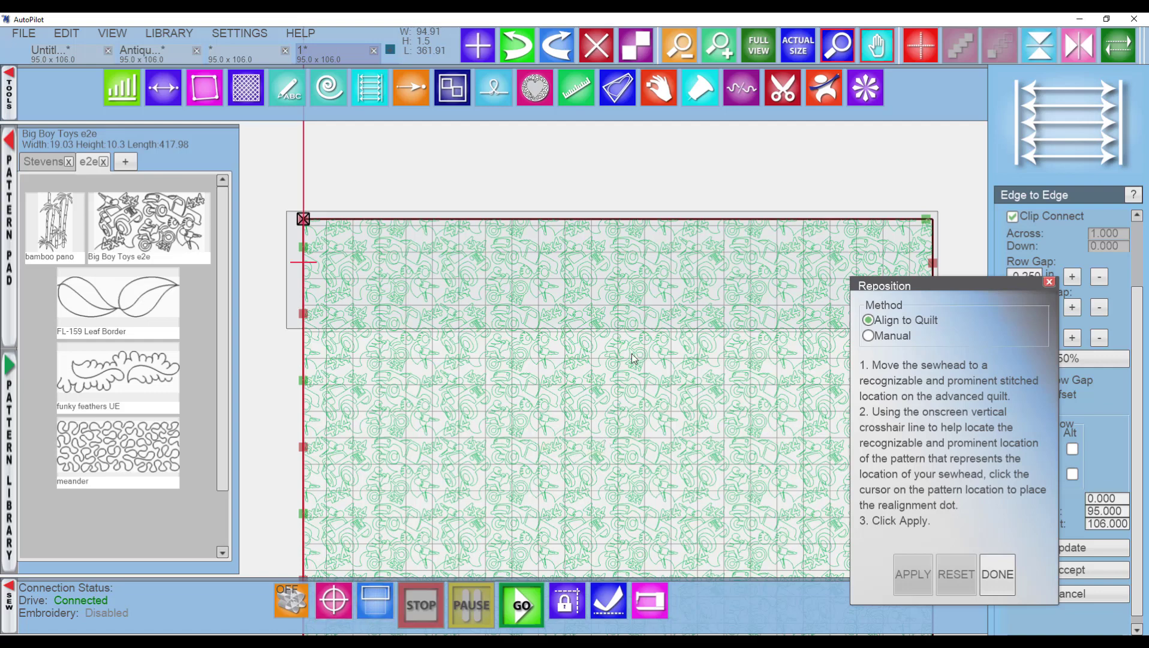
{"action": "left_click", "coordinate": [612, 335]}
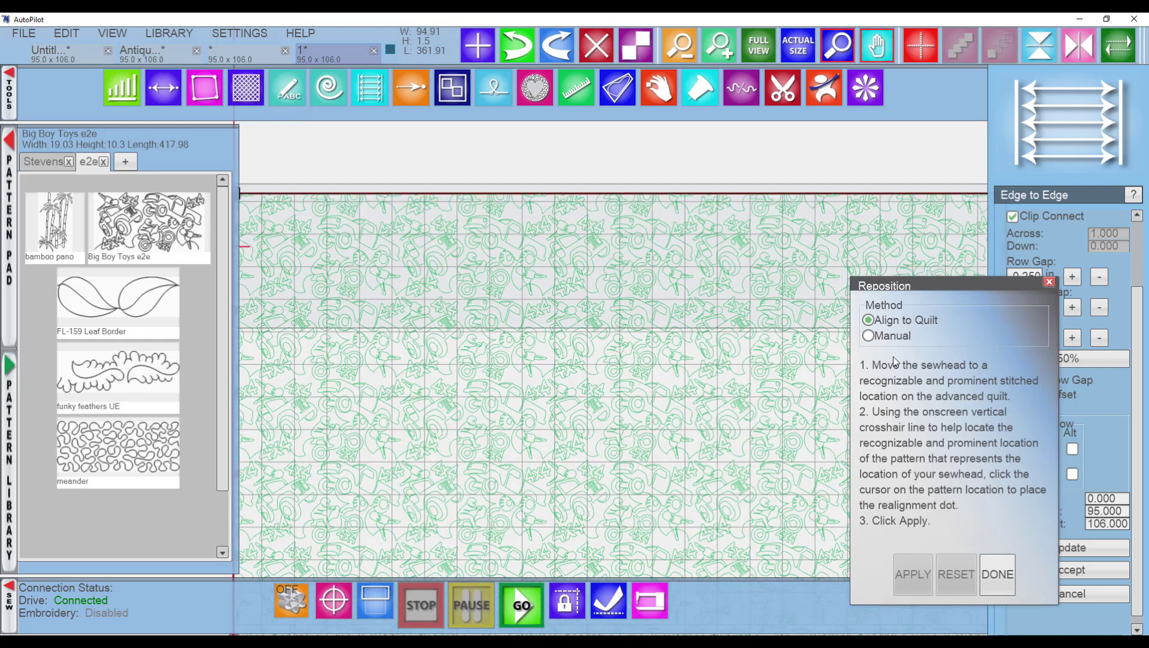
{"action": "left_click", "coordinate": [998, 580]}
Try repositioning the layout with Align to Quilt by placing a realignment dot on a stitched curve, then close the dialog.
{"action": "scroll", "coordinate": [600, 277], "scroll_direction": "up", "scroll_amount": 5}
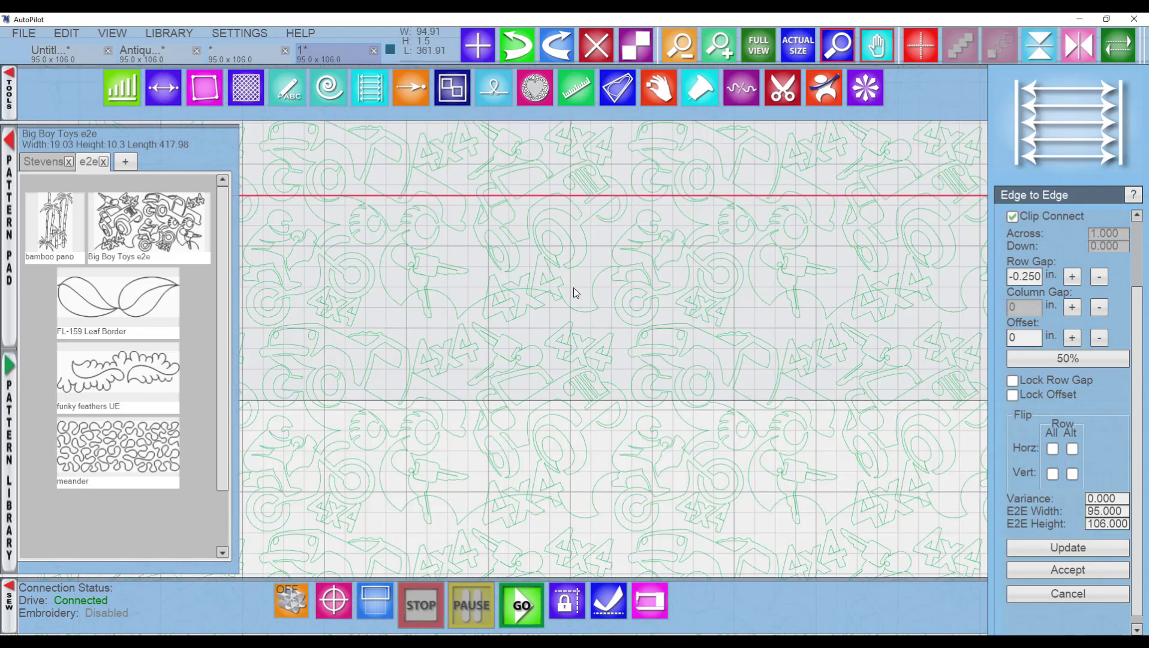
{"action": "scroll", "coordinate": [573, 287], "scroll_direction": "down", "scroll_amount": 2}
{"action": "left_click", "coordinate": [587, 242]}
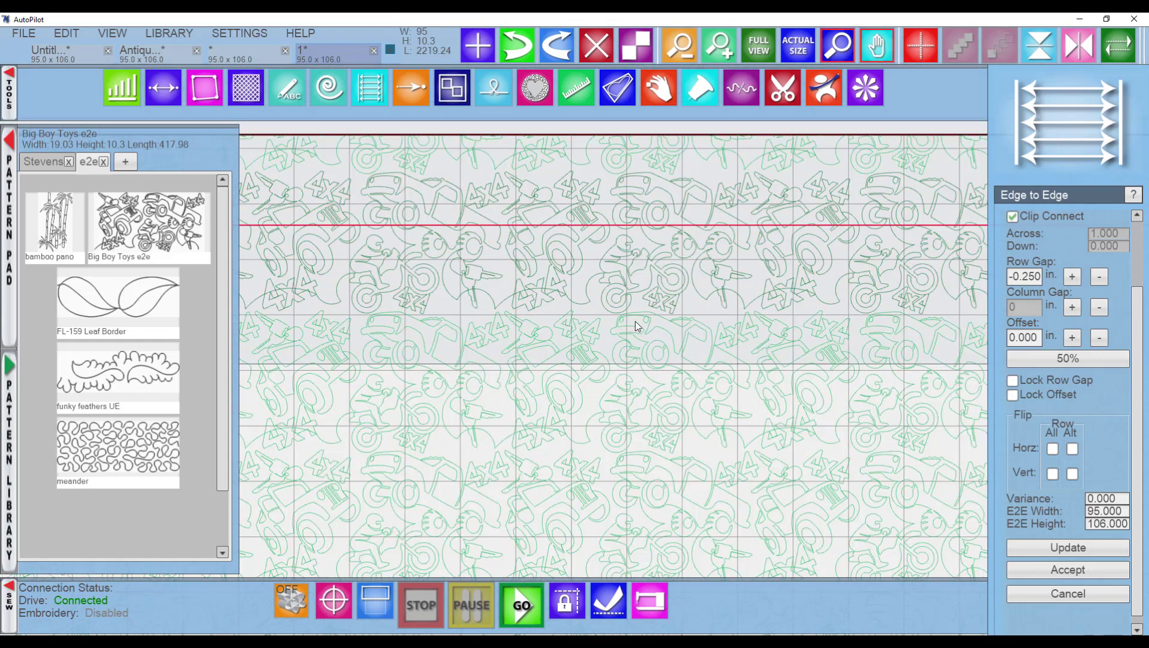
{"action": "scroll", "coordinate": [475, 309], "scroll_direction": "up", "scroll_amount": 2}
{"action": "scroll", "coordinate": [474, 309], "scroll_direction": "up", "scroll_amount": 3}
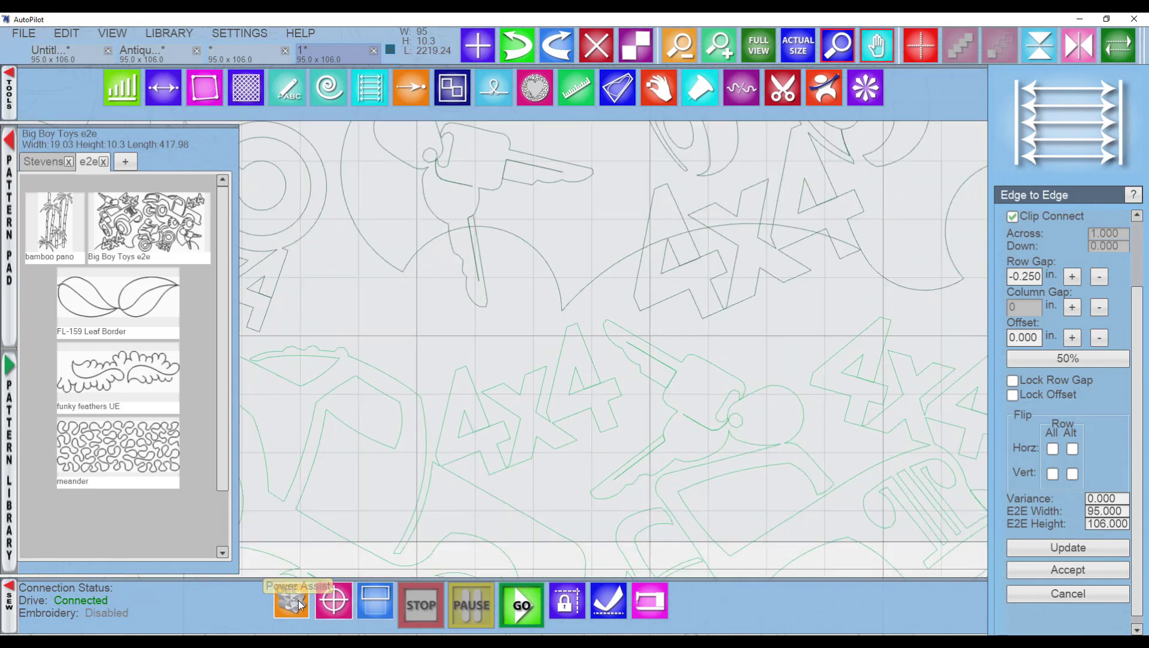
{"action": "left_click", "coordinate": [334, 601]}
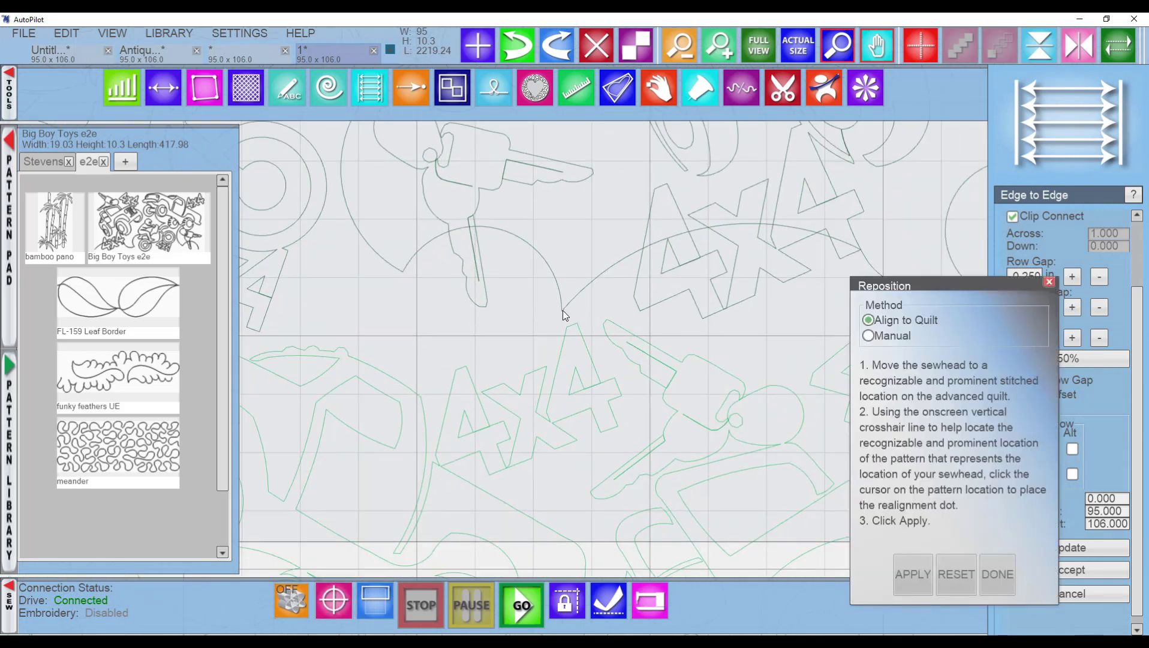
{"action": "left_click", "coordinate": [562, 310]}
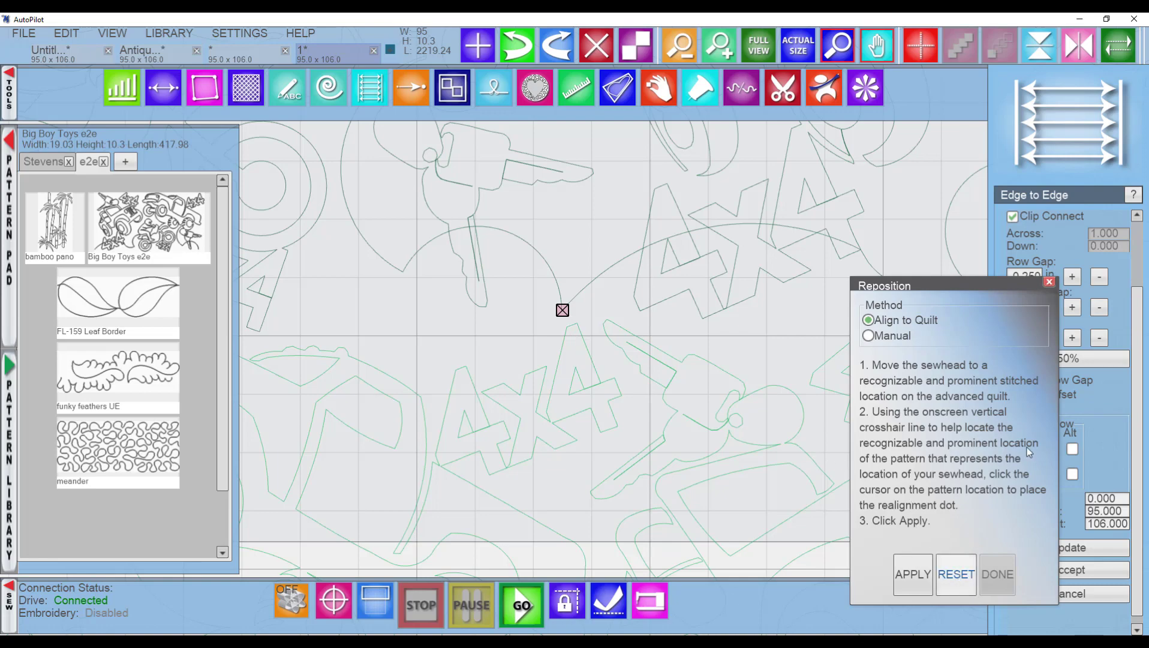
{"action": "left_click", "coordinate": [1049, 281]}
Open the Tension Check webcam view and close it.
{"action": "scroll", "coordinate": [591, 377], "scroll_direction": "down", "scroll_amount": 16}
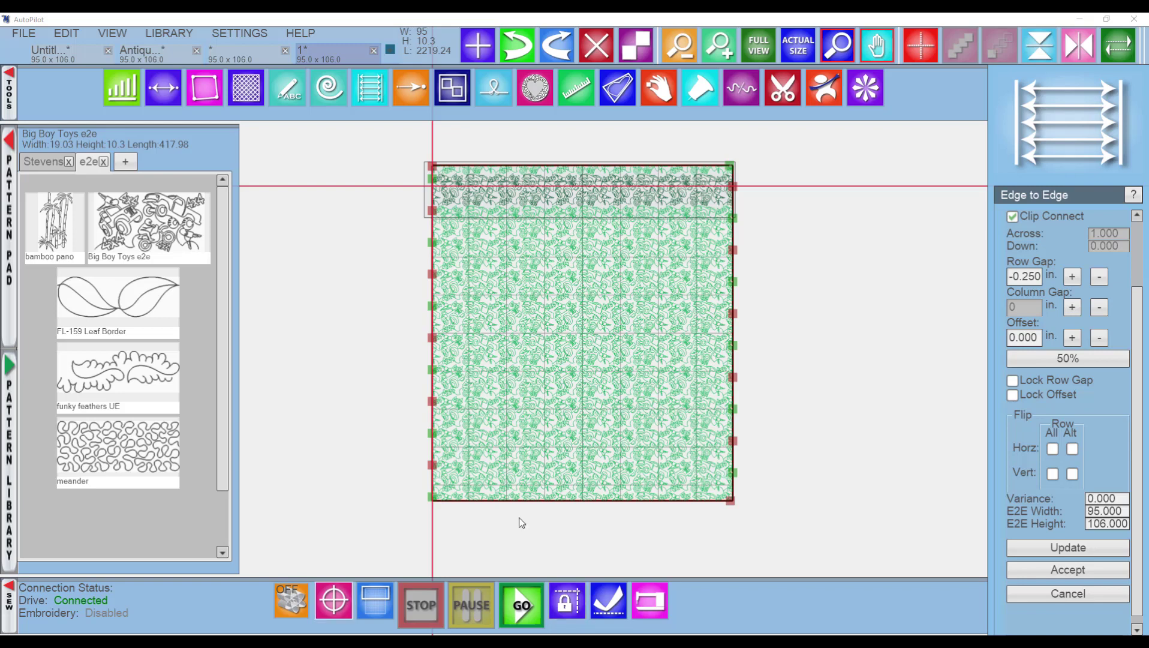
{"action": "left_click", "coordinate": [565, 607]}
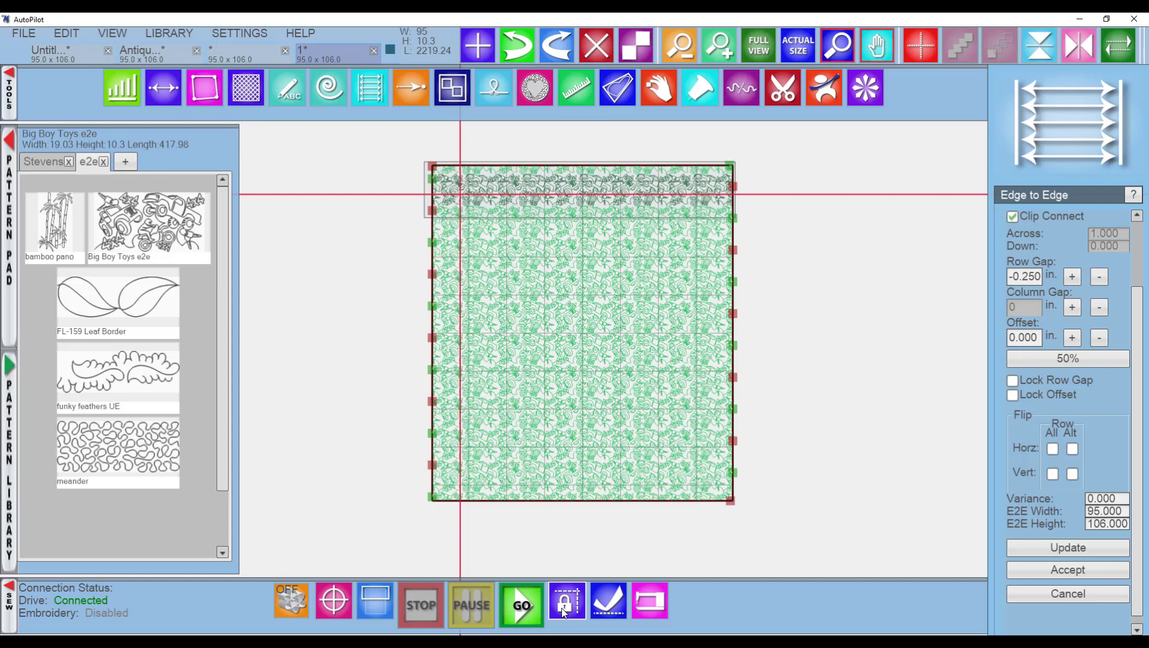
{"action": "left_click", "coordinate": [608, 604]}
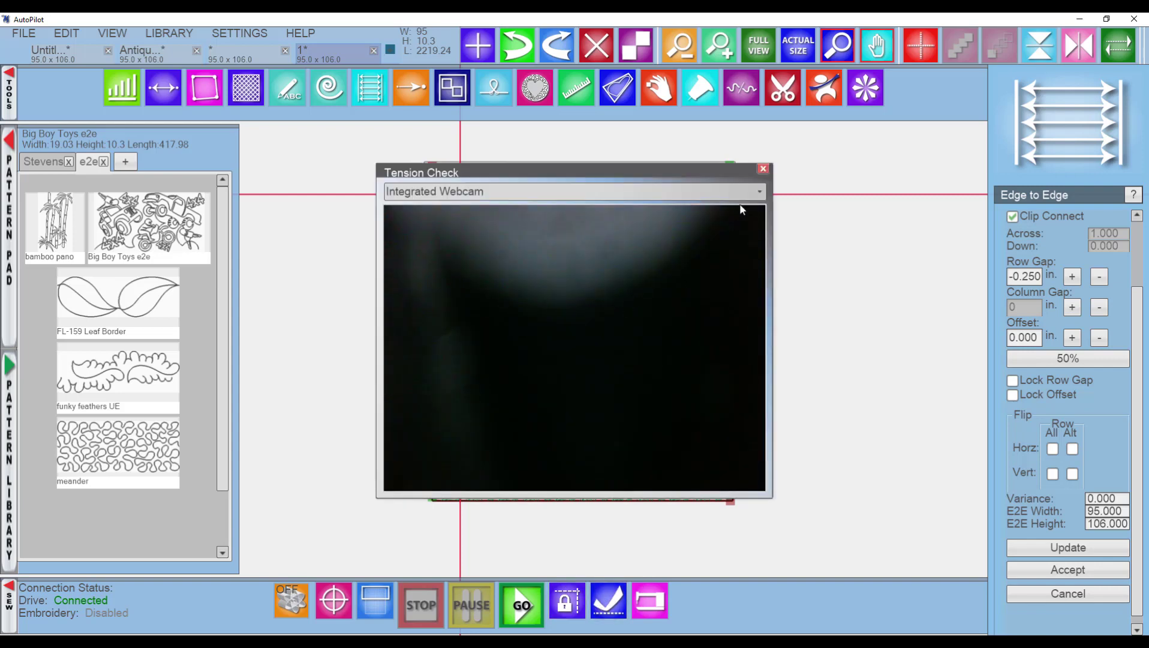
{"action": "left_click", "coordinate": [762, 170]}
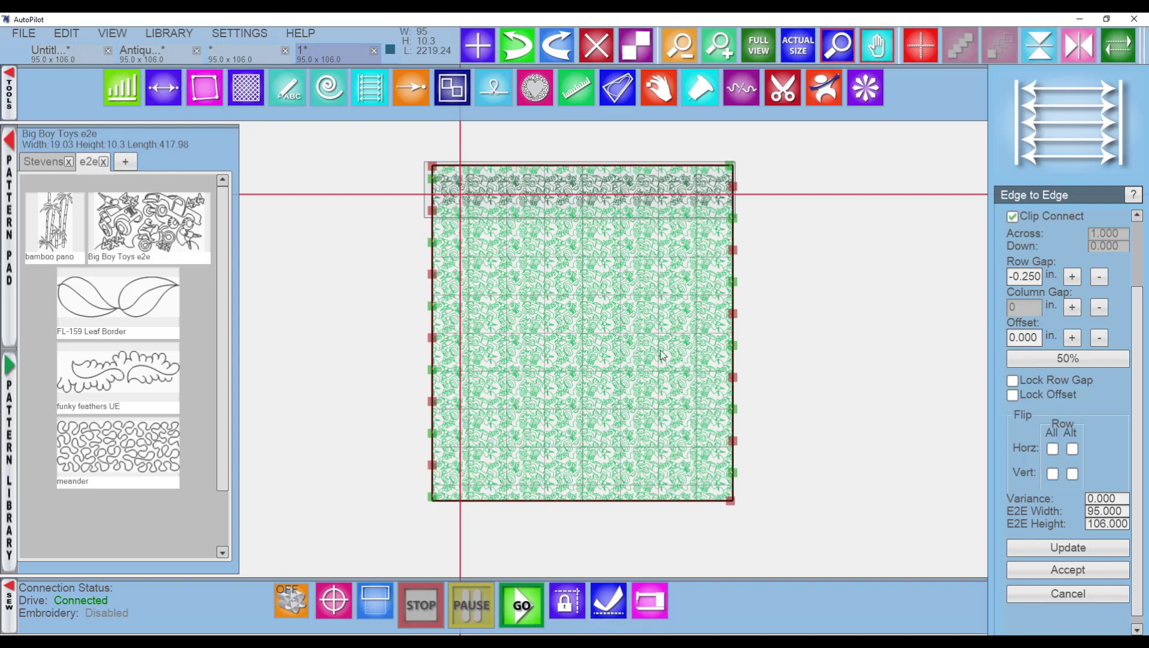
Select every pattern row below the top row and delete them, leaving a single row.
{"action": "left_click", "coordinate": [660, 599]}
{"action": "left_click_drag", "start_coordinate": [789, 524], "coordinate": [398, 219]}
{"action": "key", "text": "Delete"}
{"action": "scroll", "coordinate": [501, 222], "scroll_direction": "up", "scroll_amount": 5}
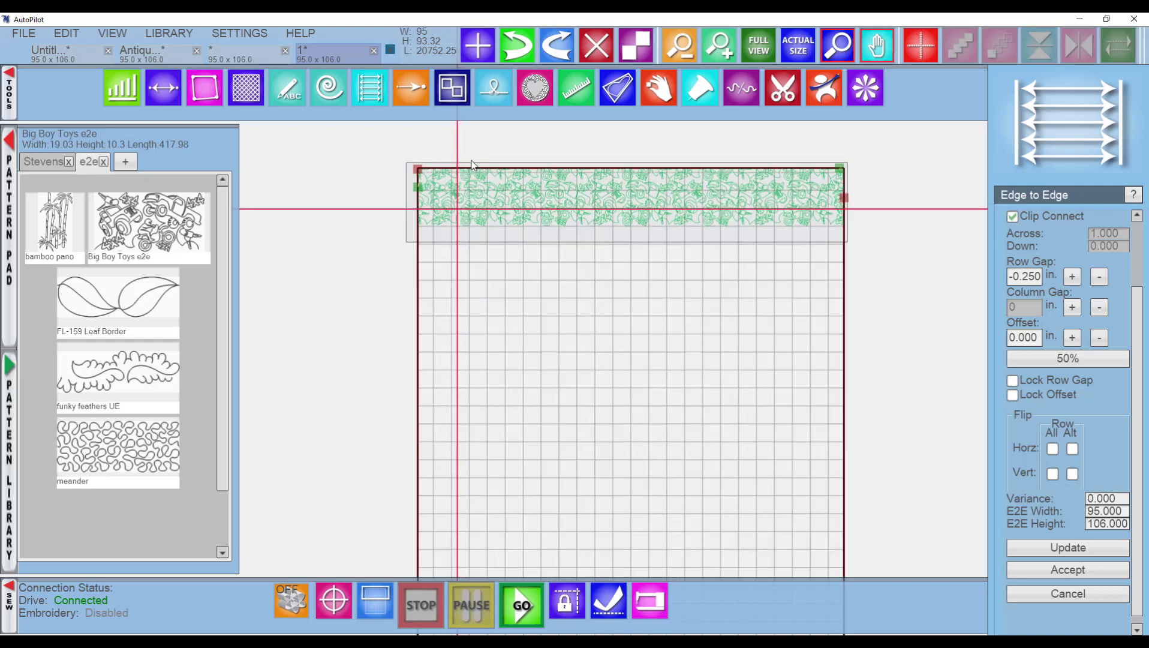
In Sew Options, apply Reverse Direction to the remaining row twice, then set the pattern click mode back to None.
{"action": "left_click", "coordinate": [647, 593]}
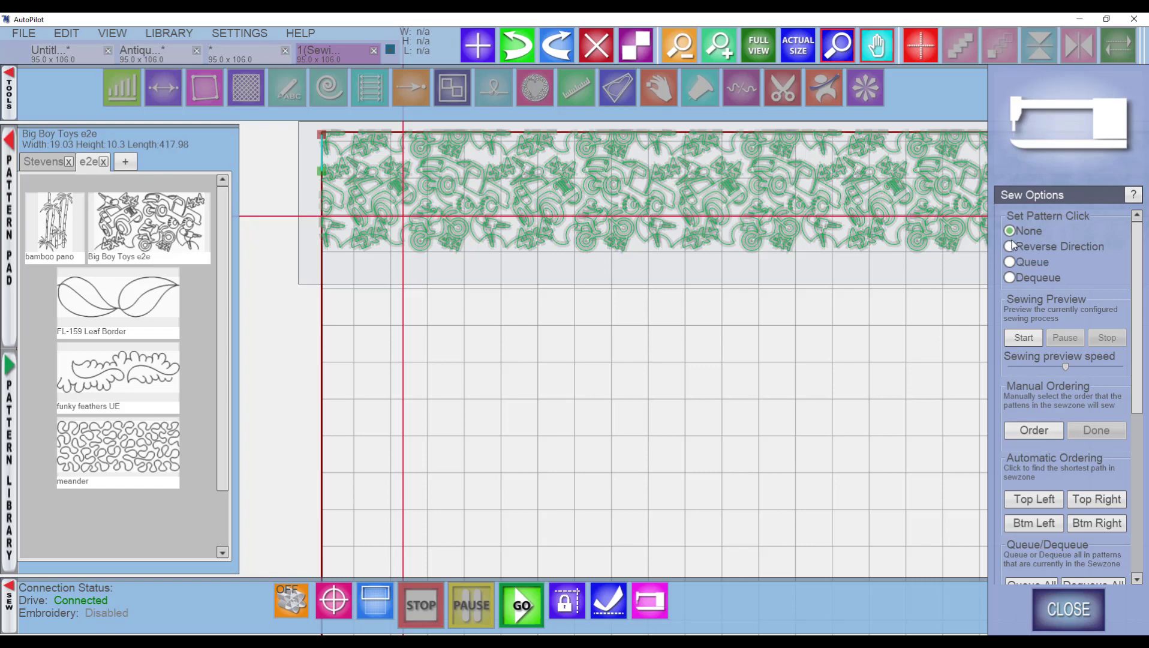
{"action": "scroll", "coordinate": [800, 269], "scroll_direction": "down", "scroll_amount": 2}
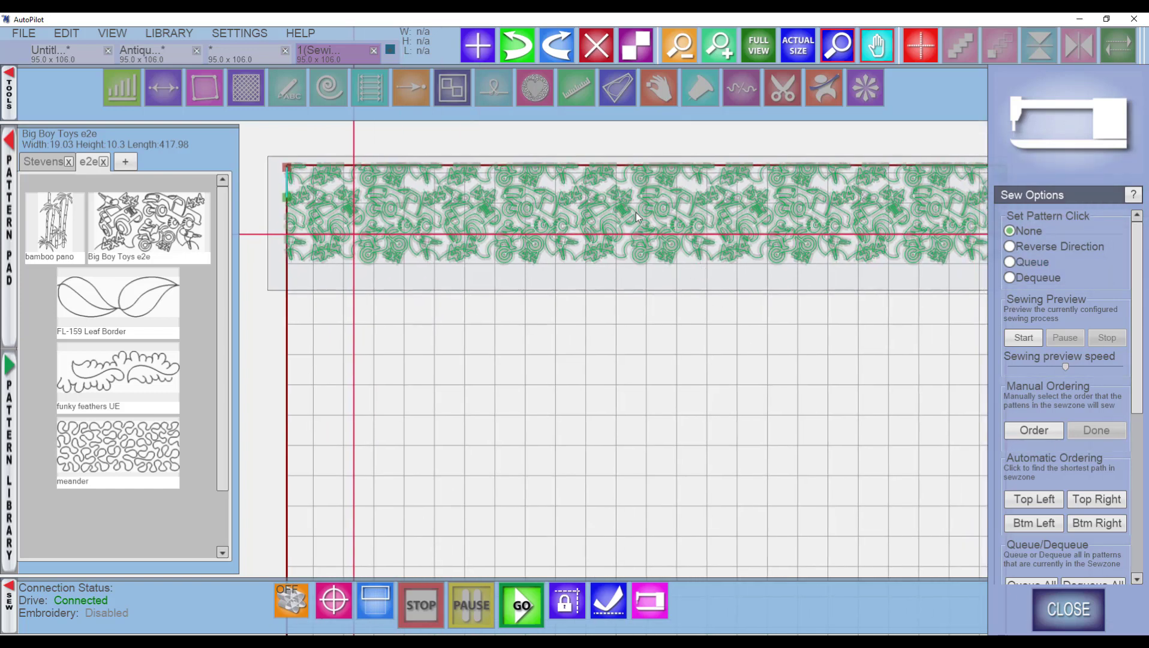
{"action": "left_click", "coordinate": [1010, 246]}
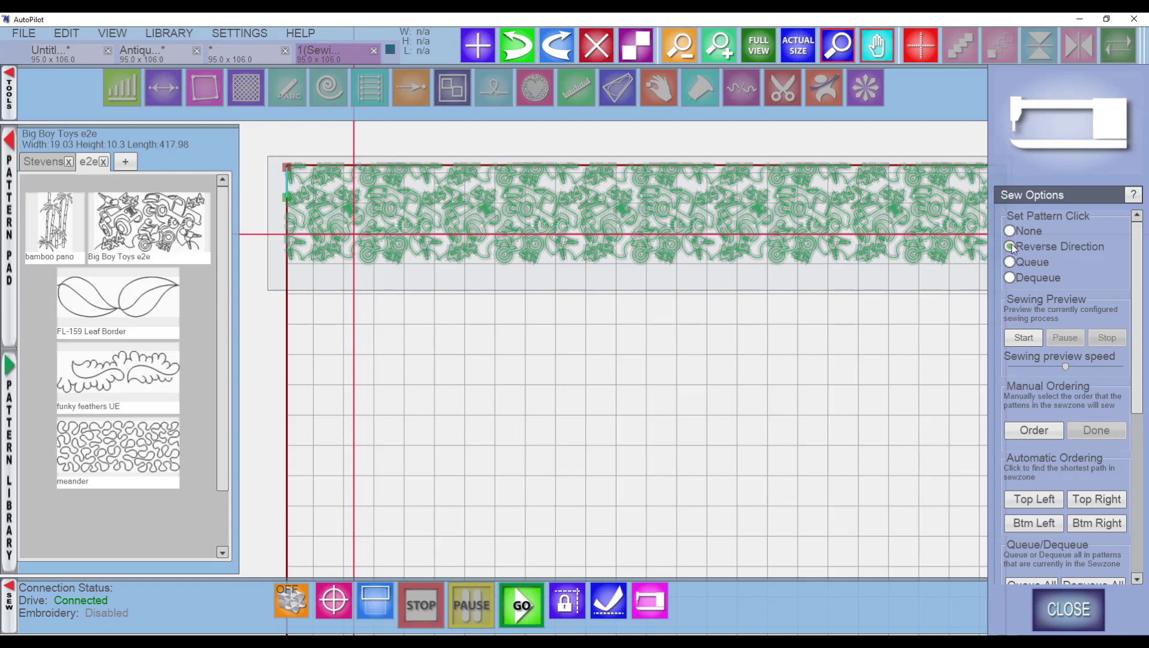
{"action": "left_click", "coordinate": [287, 202]}
{"action": "left_click", "coordinate": [287, 202]}
{"action": "left_click", "coordinate": [1017, 230]}
Run a sewing preview of the row, raise the preview speed, then pause and stop it.
{"action": "left_click", "coordinate": [1022, 338]}
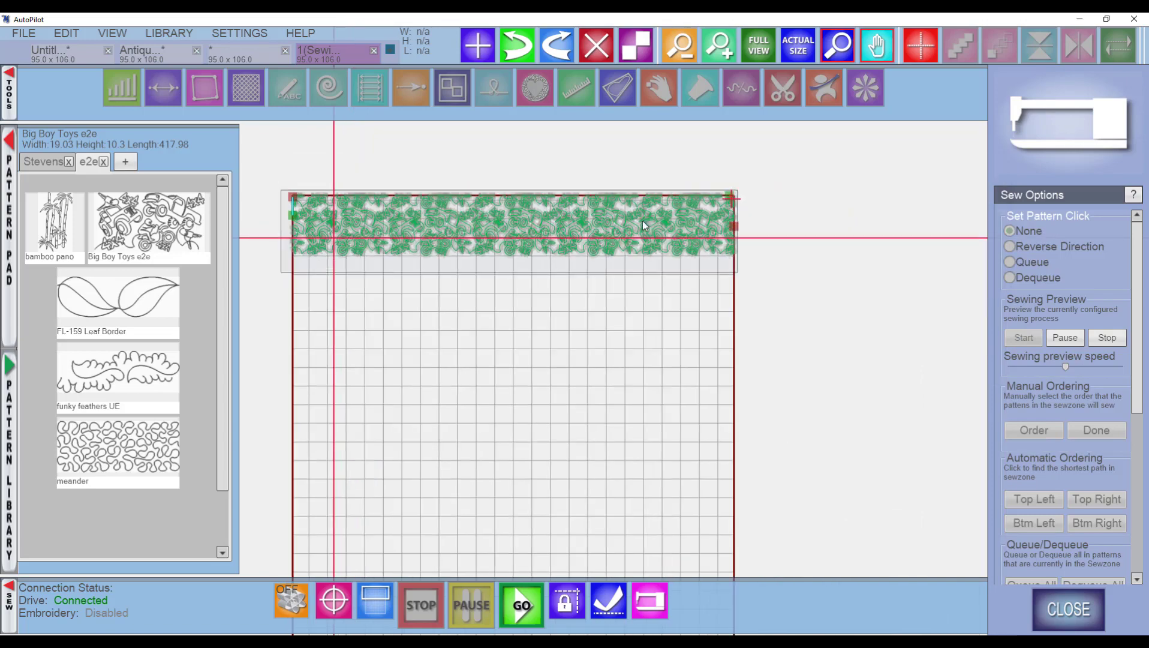
{"action": "scroll", "coordinate": [642, 221], "scroll_direction": "up", "scroll_amount": 5}
{"action": "scroll", "coordinate": [751, 192], "scroll_direction": "up", "scroll_amount": 2}
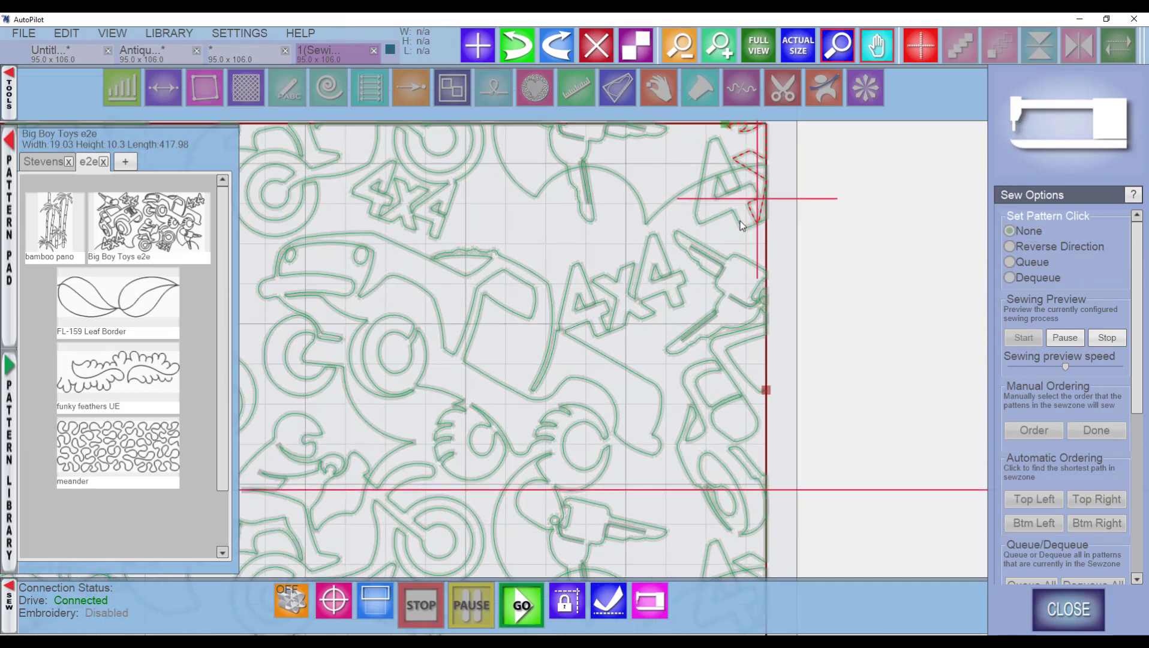
{"action": "scroll", "coordinate": [717, 195], "scroll_direction": "up", "scroll_amount": 1}
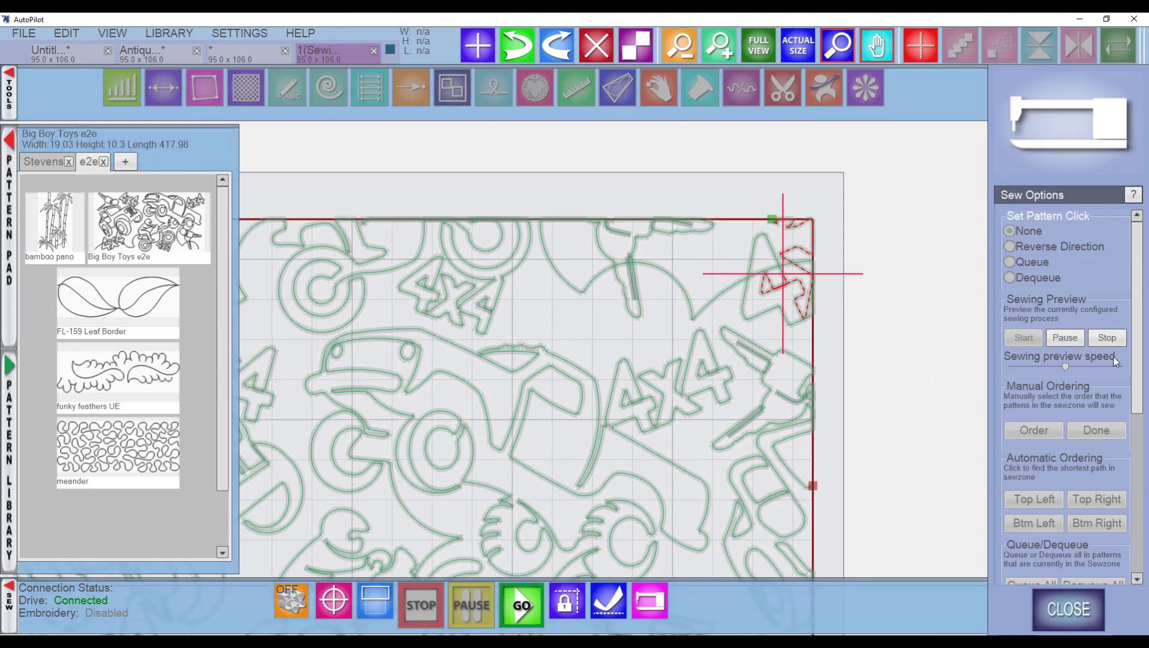
{"action": "left_click_drag", "start_coordinate": [1073, 367], "coordinate": [1096, 370]}
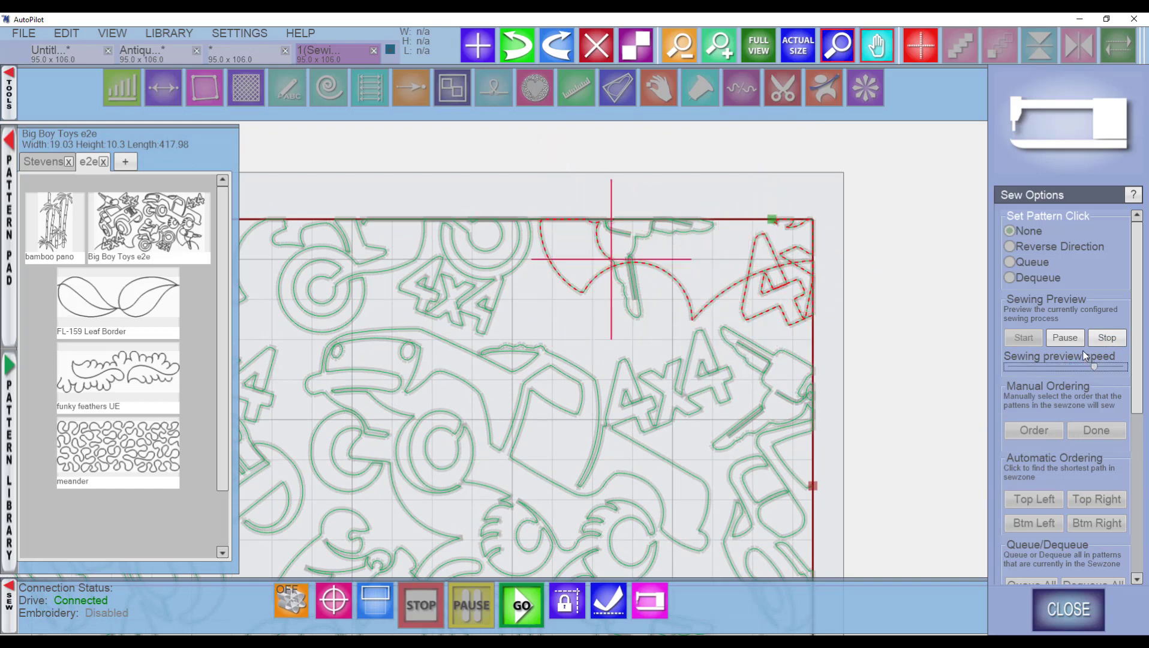
{"action": "left_click", "coordinate": [1067, 338]}
{"action": "left_click", "coordinate": [1106, 338]}
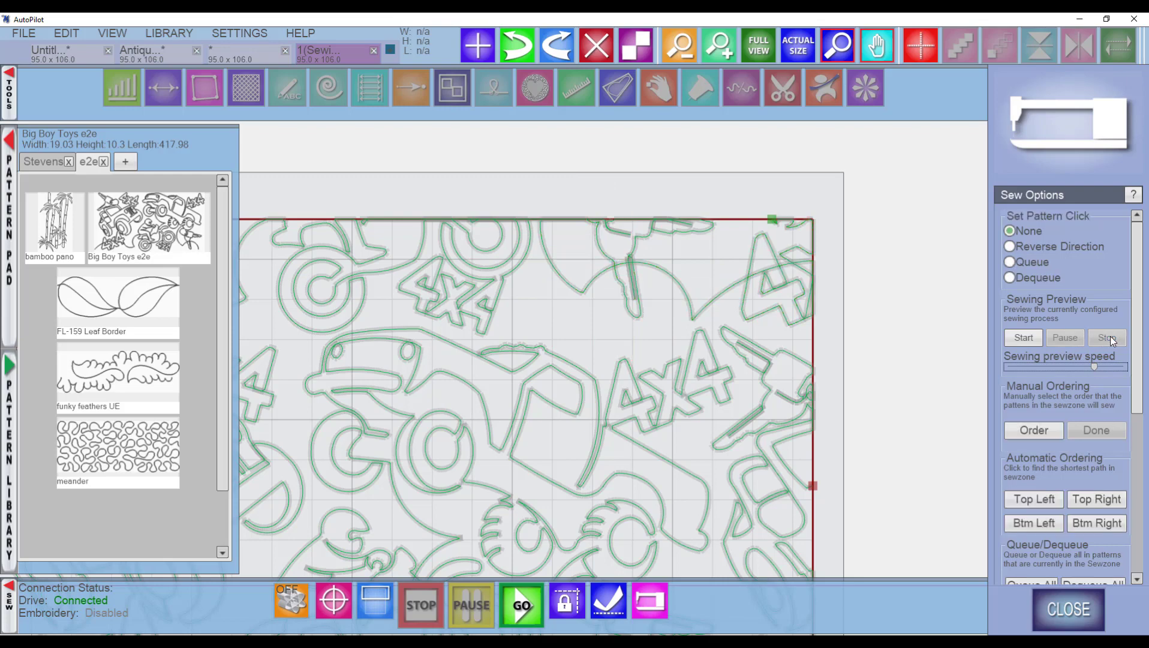
Run the sewing preview again and follow it along the row before stopping it.
{"action": "scroll", "coordinate": [636, 376], "scroll_direction": "down", "scroll_amount": 2}
{"action": "scroll", "coordinate": [621, 376], "scroll_direction": "down", "scroll_amount": 3}
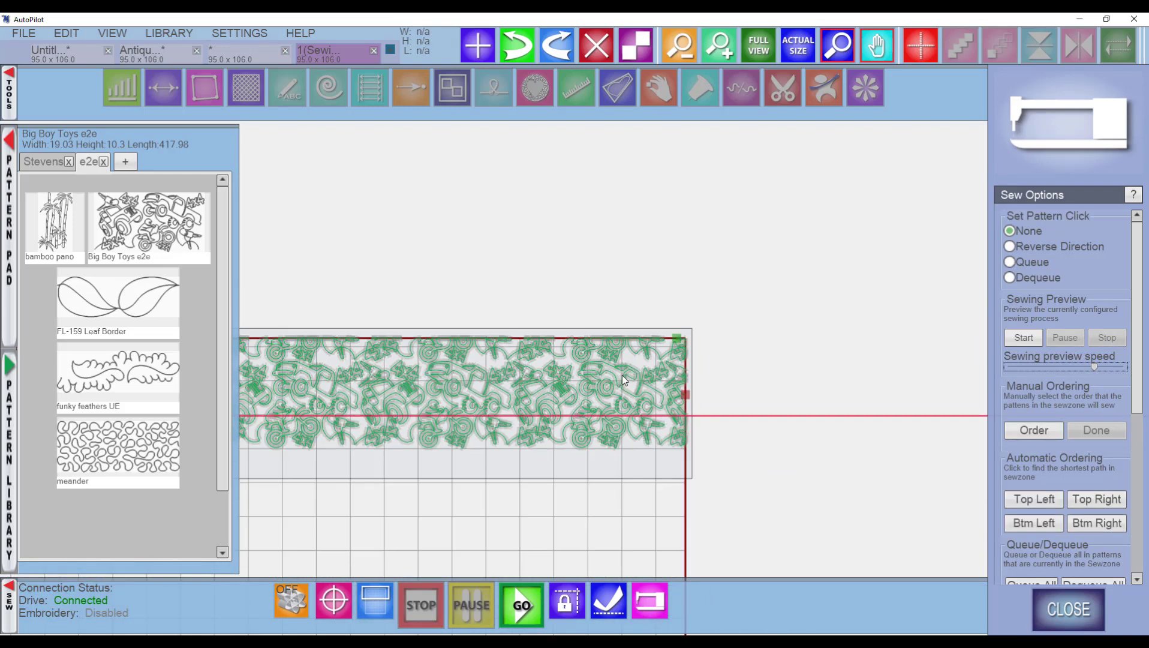
{"action": "scroll", "coordinate": [829, 319], "scroll_direction": "up", "scroll_amount": 2}
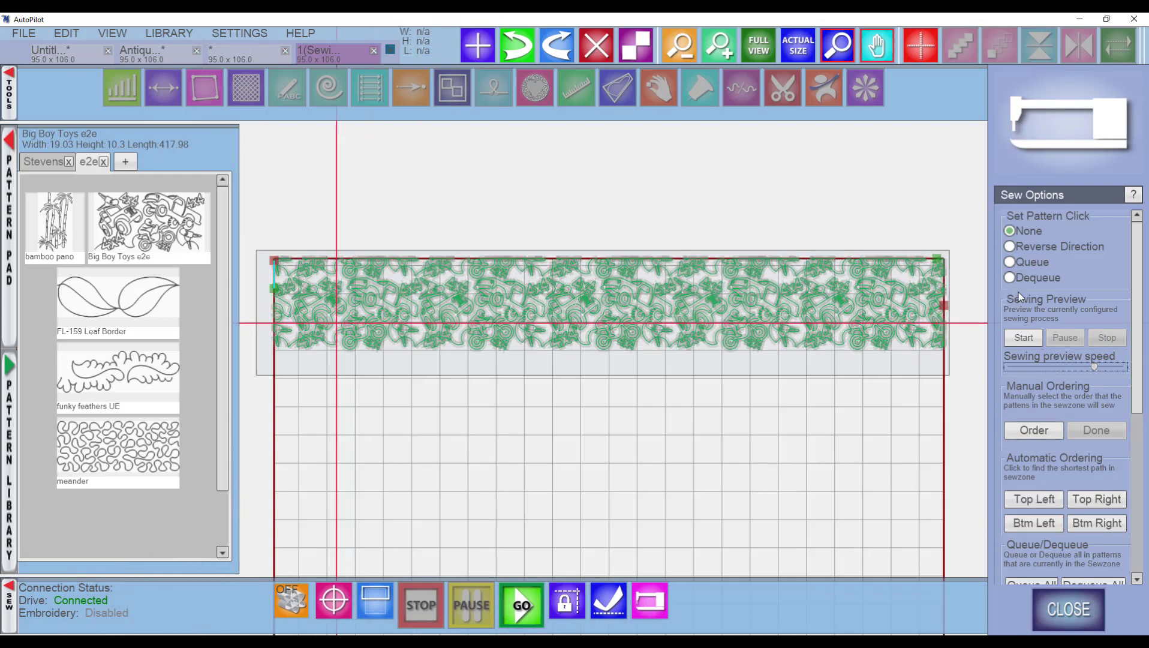
{"action": "left_click", "coordinate": [1023, 337]}
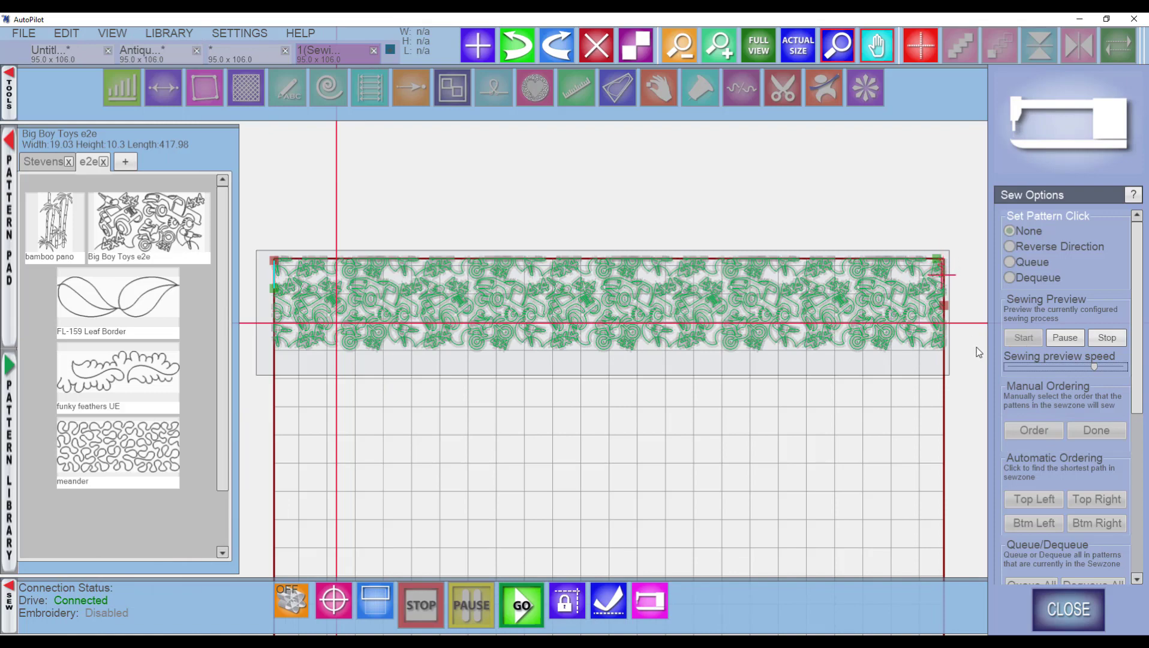
{"action": "scroll", "coordinate": [363, 289], "scroll_direction": "up", "scroll_amount": 2}
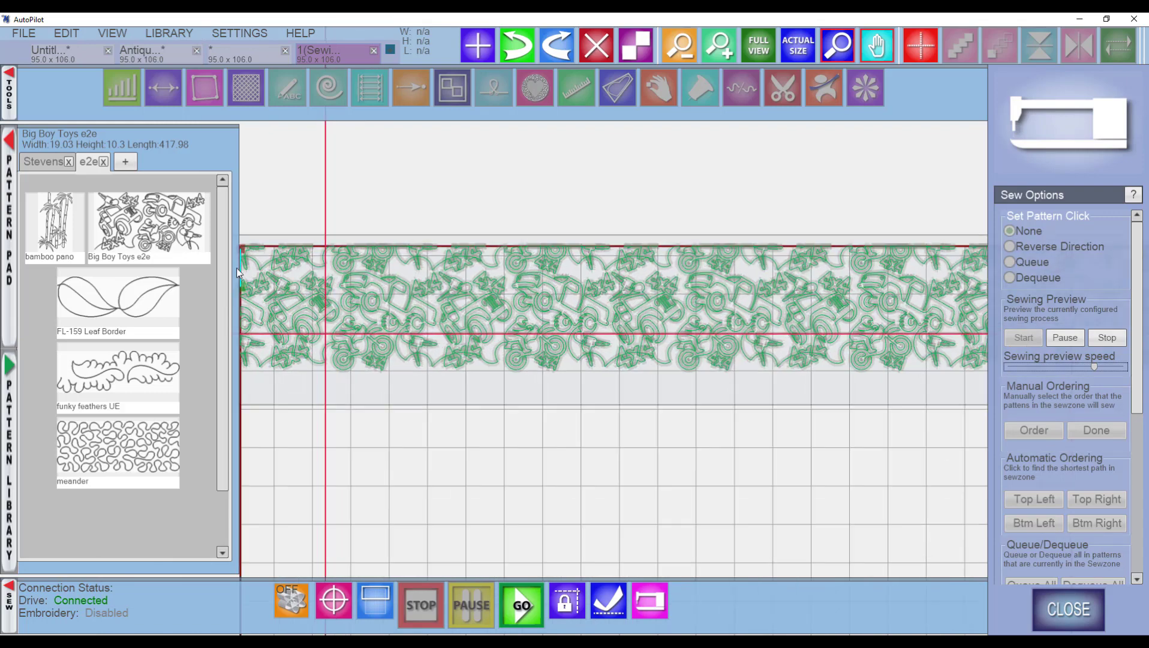
{"action": "left_click_drag", "start_coordinate": [306, 271], "coordinate": [409, 263]}
{"action": "scroll", "coordinate": [345, 257], "scroll_direction": "up", "scroll_amount": 2}
{"action": "scroll", "coordinate": [344, 256], "scroll_direction": "up", "scroll_amount": 2}
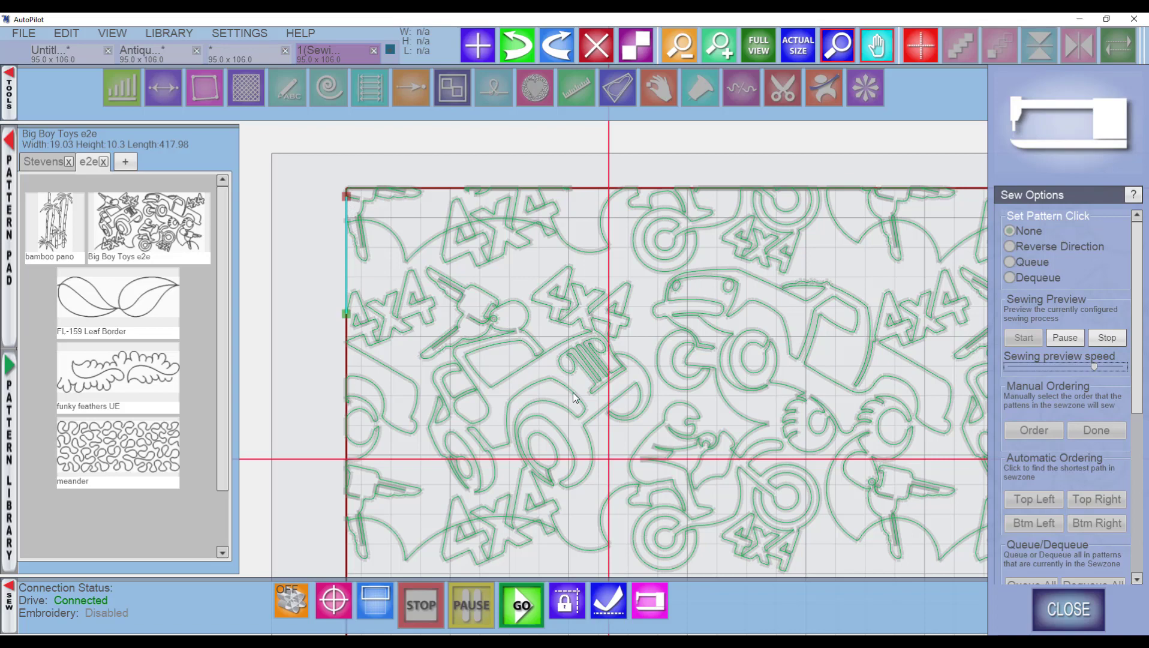
{"action": "scroll", "coordinate": [704, 401], "scroll_direction": "down", "scroll_amount": 5}
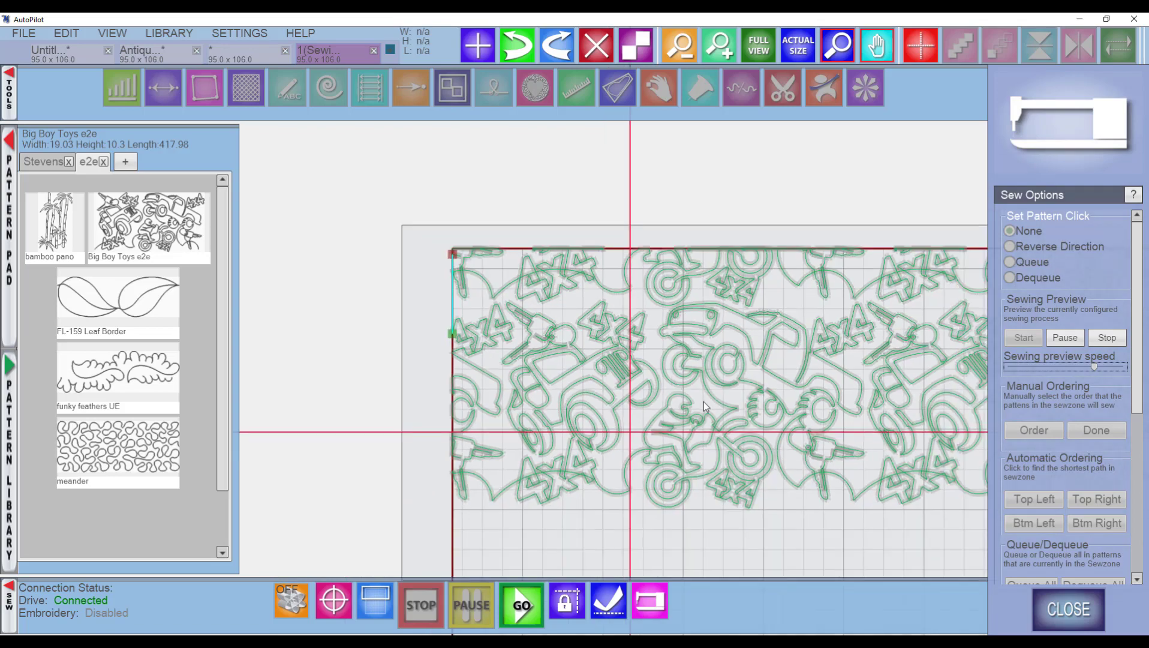
{"action": "scroll", "coordinate": [750, 321], "scroll_direction": "down", "scroll_amount": 1}
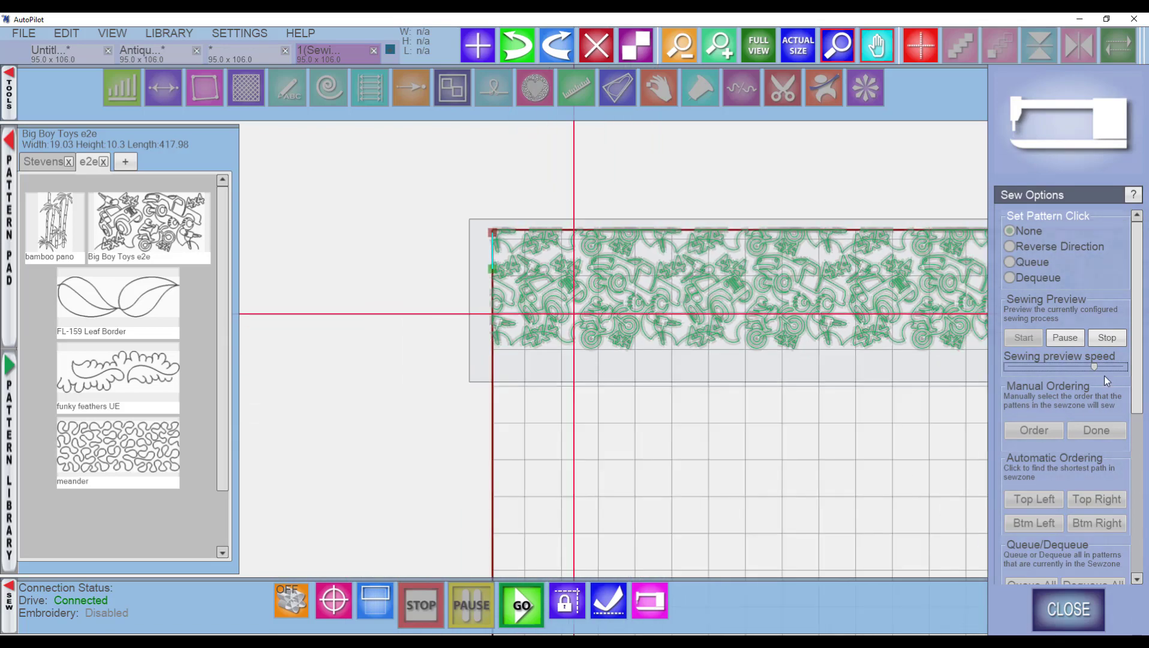
{"action": "left_click", "coordinate": [1106, 337]}
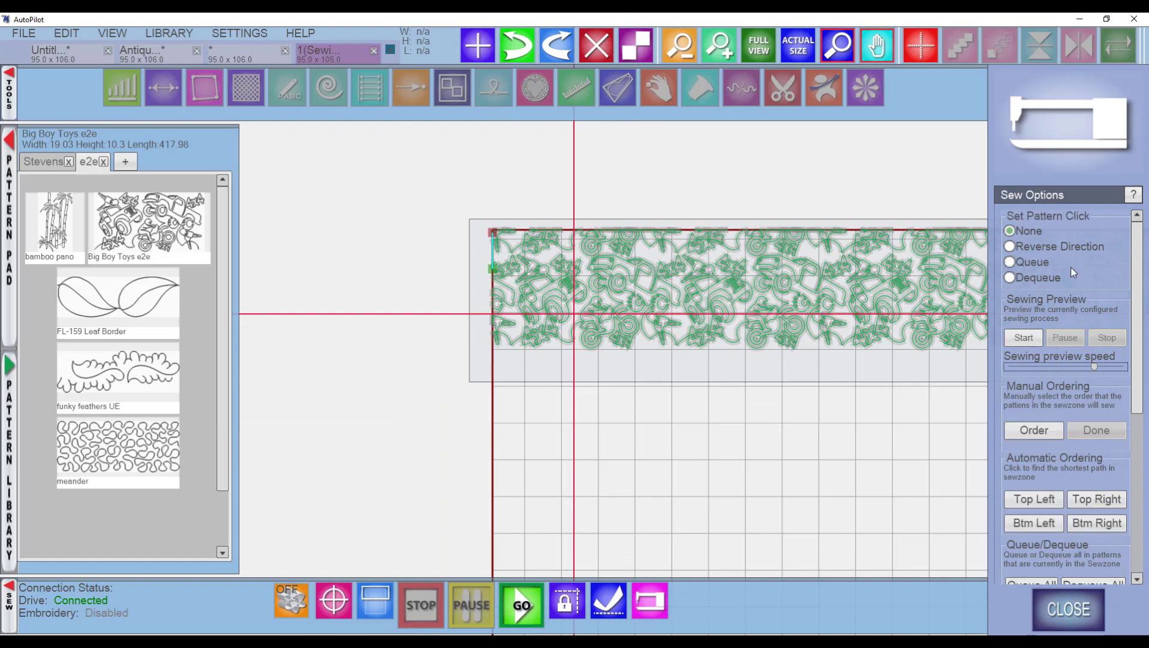
Reverse the row's sewing direction and close Sew Options.
{"action": "left_click", "coordinate": [1012, 246]}
{"action": "left_click", "coordinate": [770, 325]}
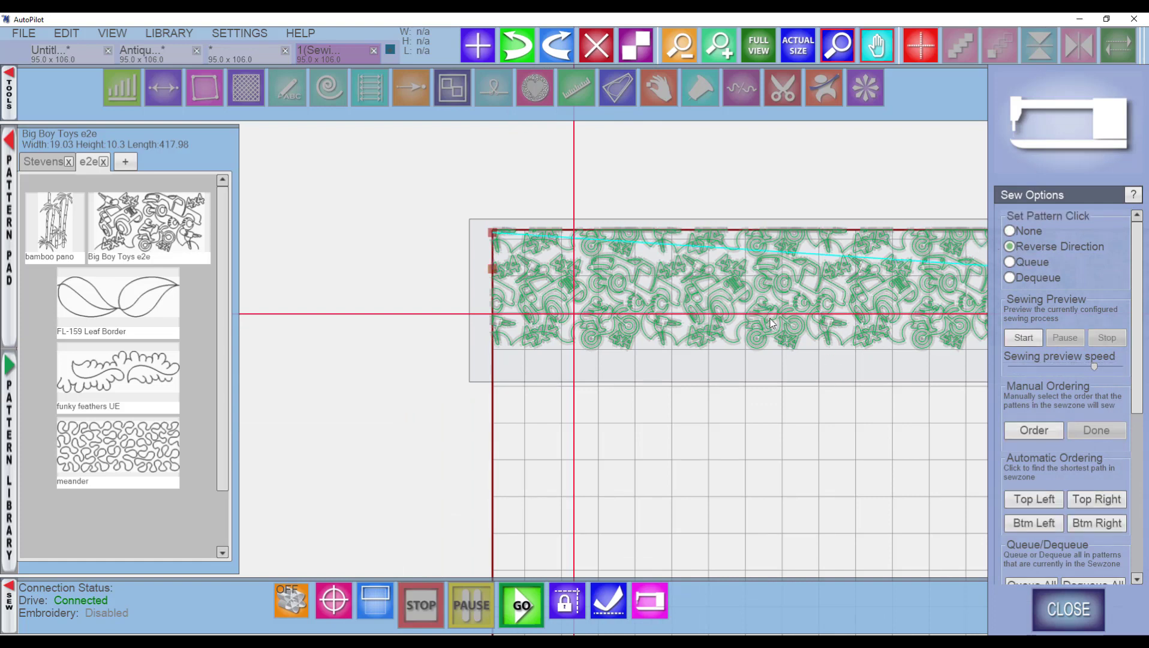
{"action": "scroll", "coordinate": [770, 359], "scroll_direction": "down", "scroll_amount": 1}
{"action": "left_click_drag", "start_coordinate": [767, 355], "coordinate": [566, 339]}
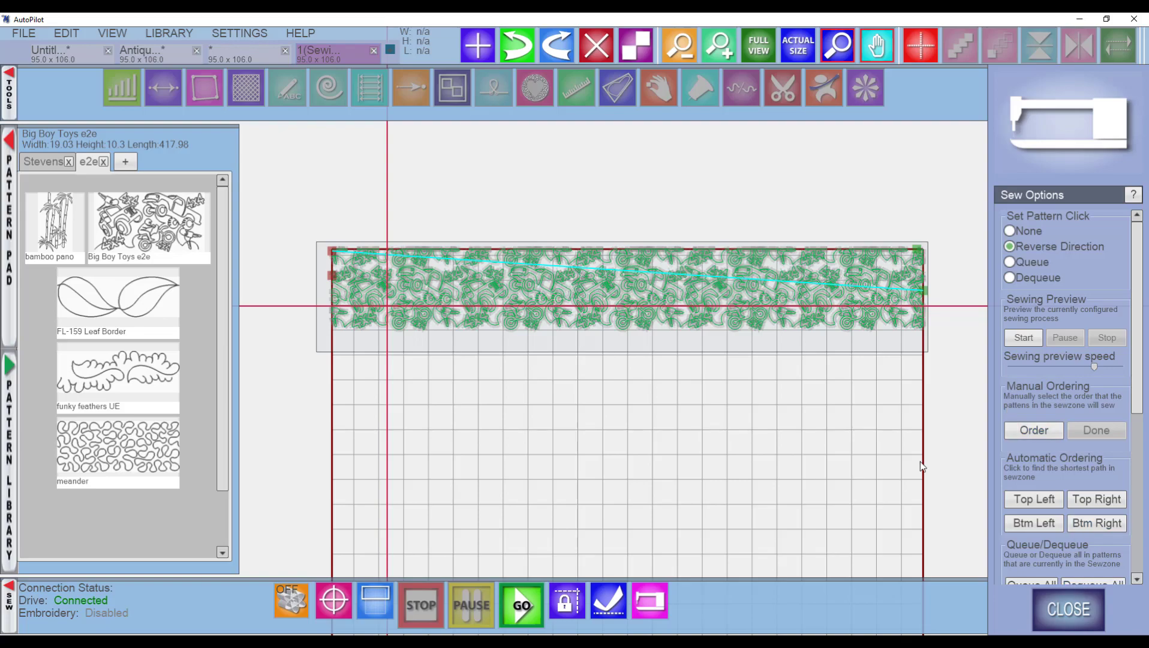
{"action": "left_click", "coordinate": [1068, 609]}
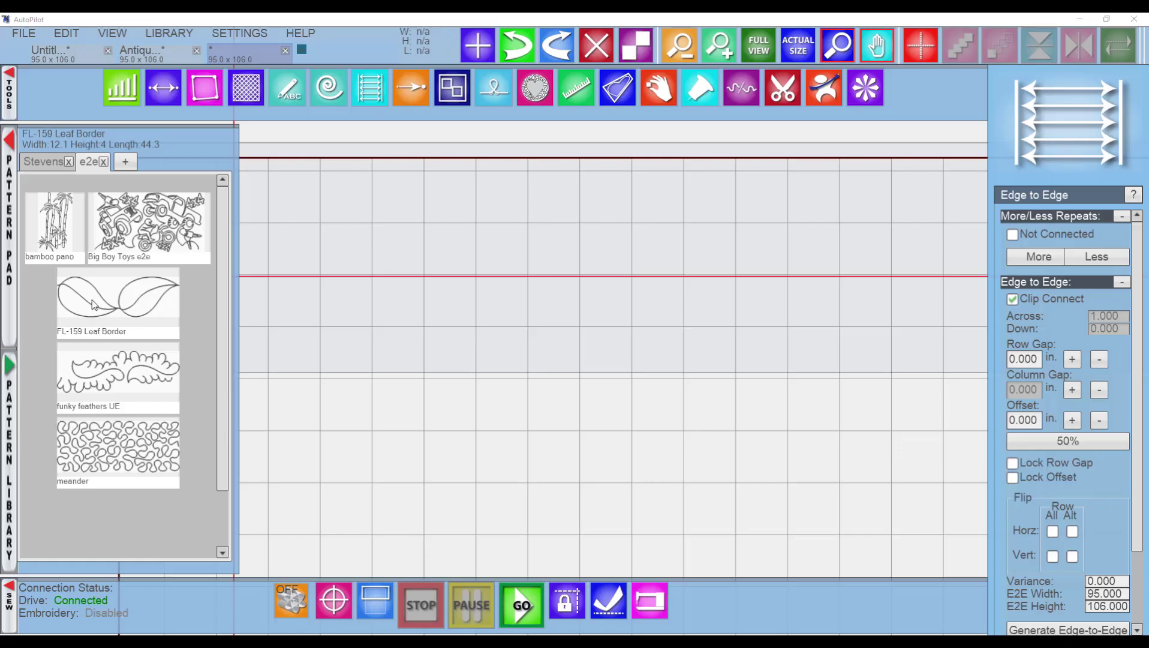
Place the FL-159 Leaf Border pattern on the quilt and copy it into a connected row of three repeats.
{"action": "left_click_drag", "start_coordinate": [93, 304], "coordinate": [629, 283]}
{"action": "right_click", "coordinate": [615, 283]}
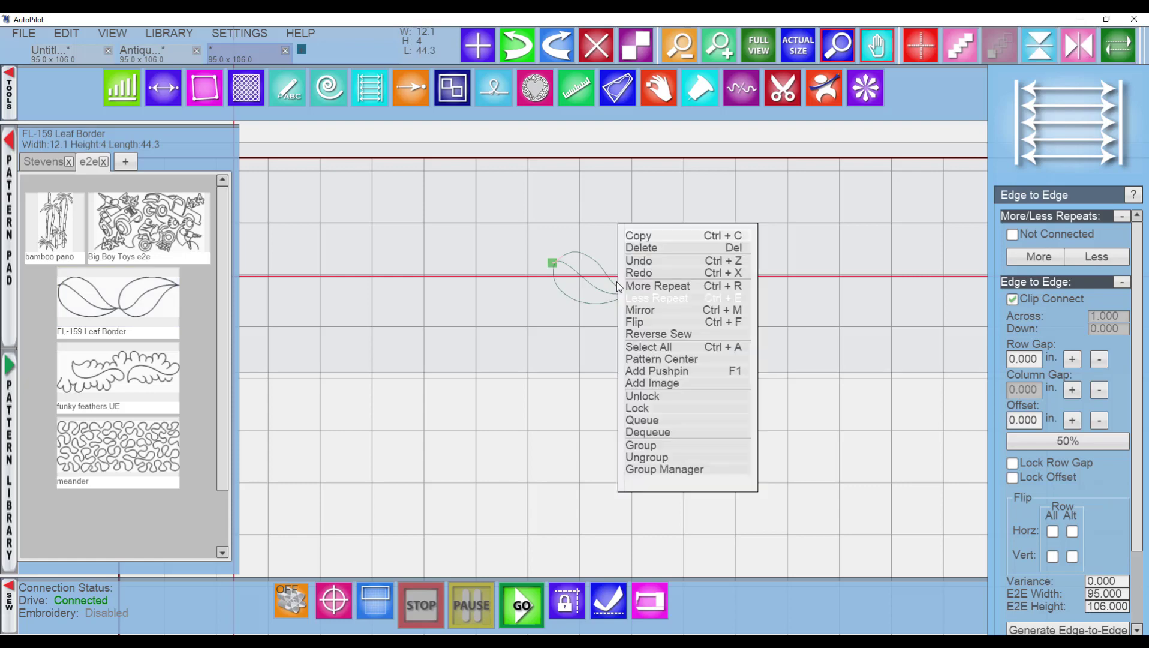
{"action": "left_click", "coordinate": [650, 231]}
{"action": "left_click_drag", "start_coordinate": [631, 242], "coordinate": [742, 285]}
{"action": "right_click", "coordinate": [436, 280]}
{"action": "left_click", "coordinate": [462, 232]}
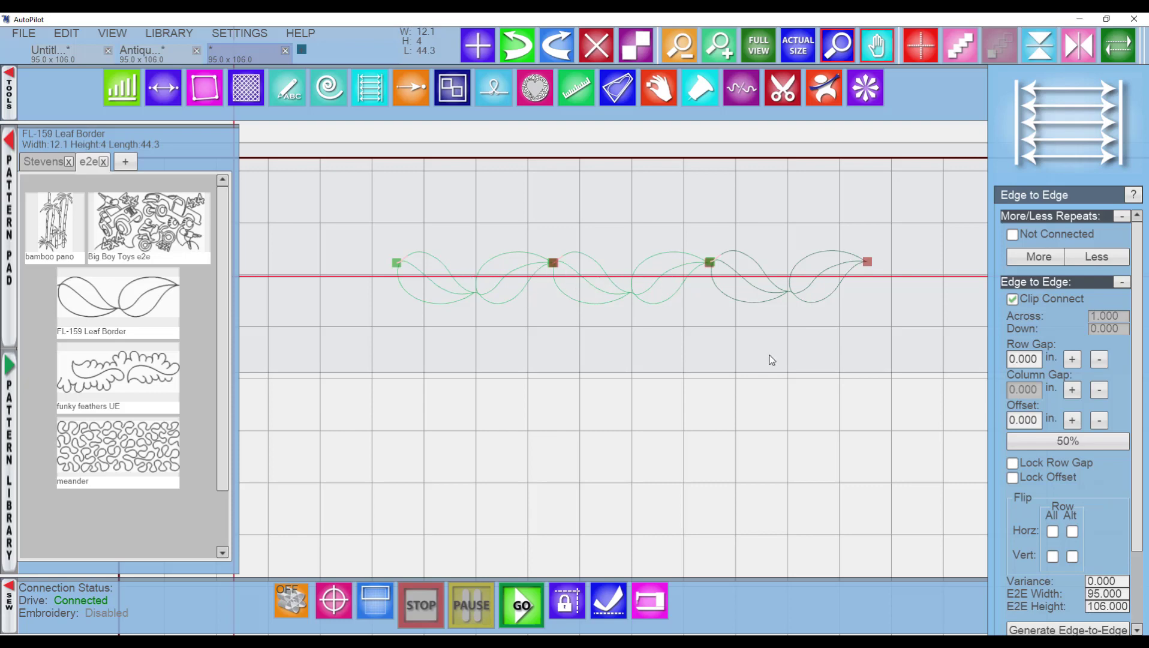
Set a manual sewing order for the leaf border repeats in Sew Options and close it.
{"action": "left_click", "coordinate": [656, 603]}
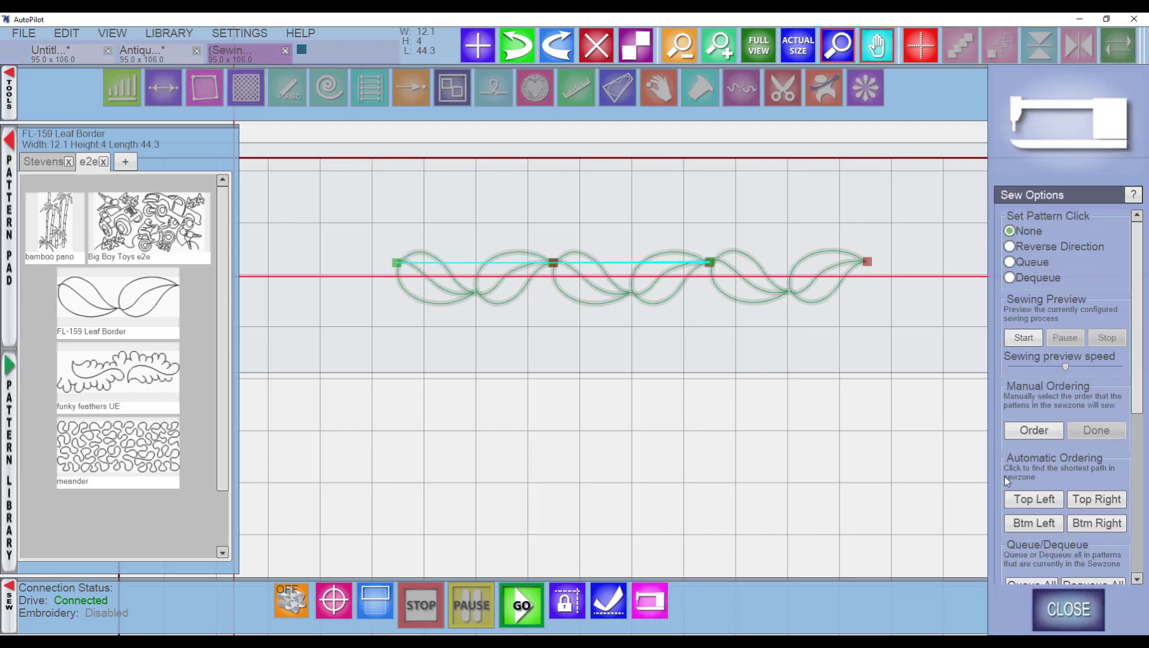
{"action": "left_click", "coordinate": [1028, 430]}
{"action": "left_click", "coordinate": [487, 294]}
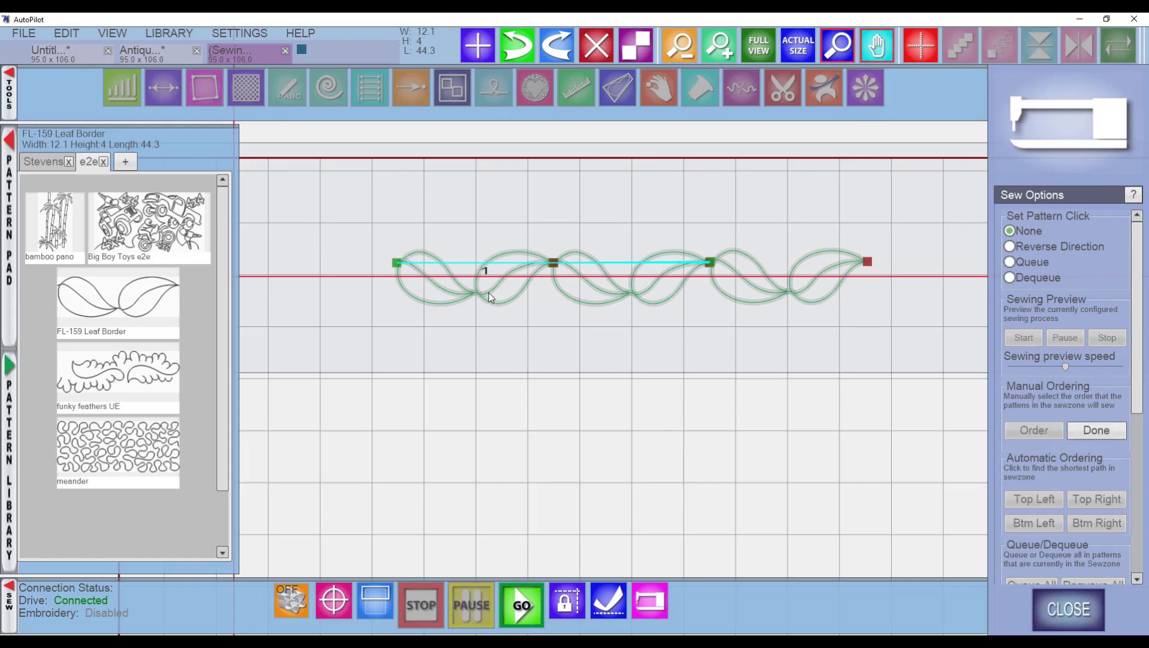
{"action": "left_click", "coordinate": [818, 295]}
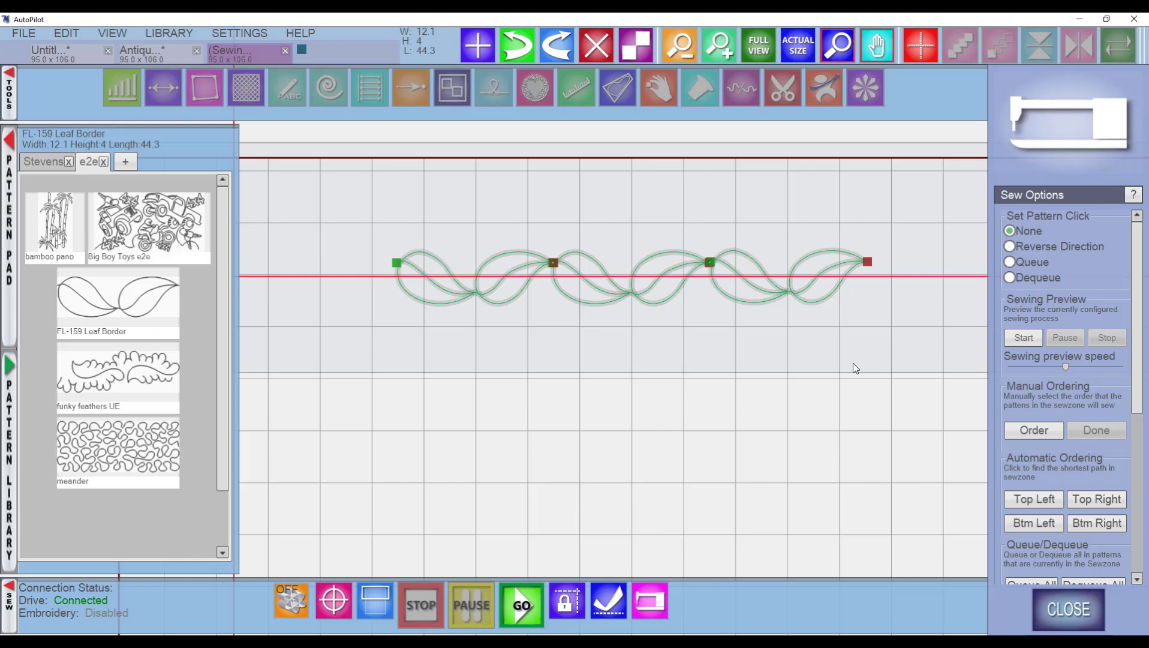
{"action": "left_click", "coordinate": [1071, 609]}
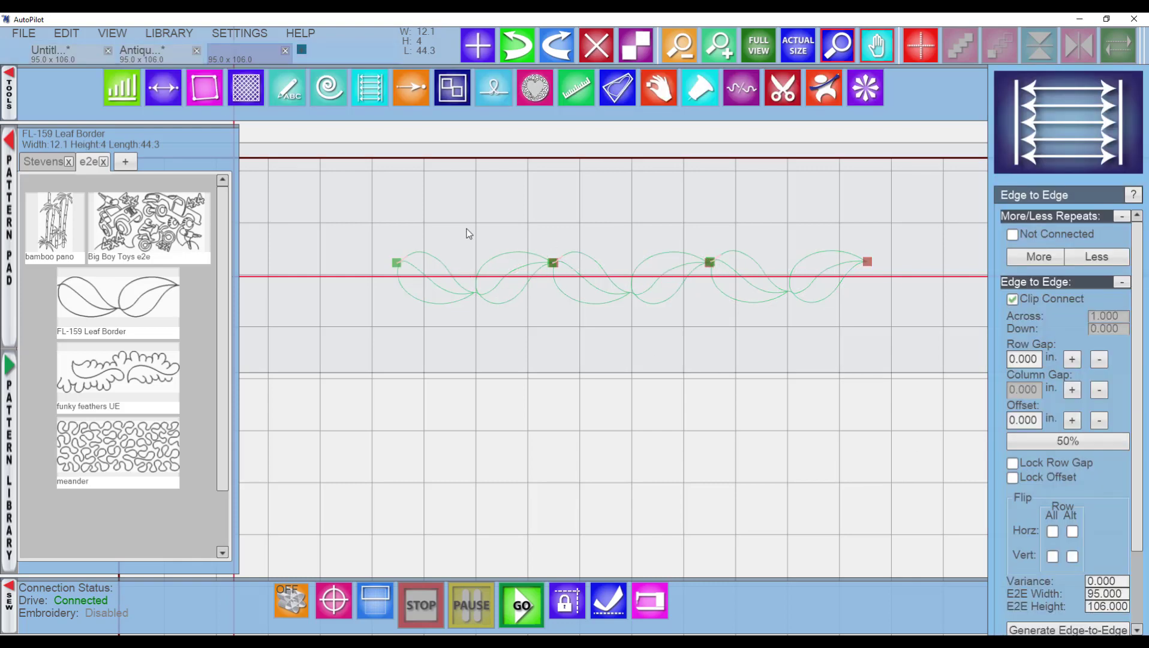
Choose the Link grouping type and pick the leaf border repeats to link them.
{"action": "left_click", "coordinate": [453, 90]}
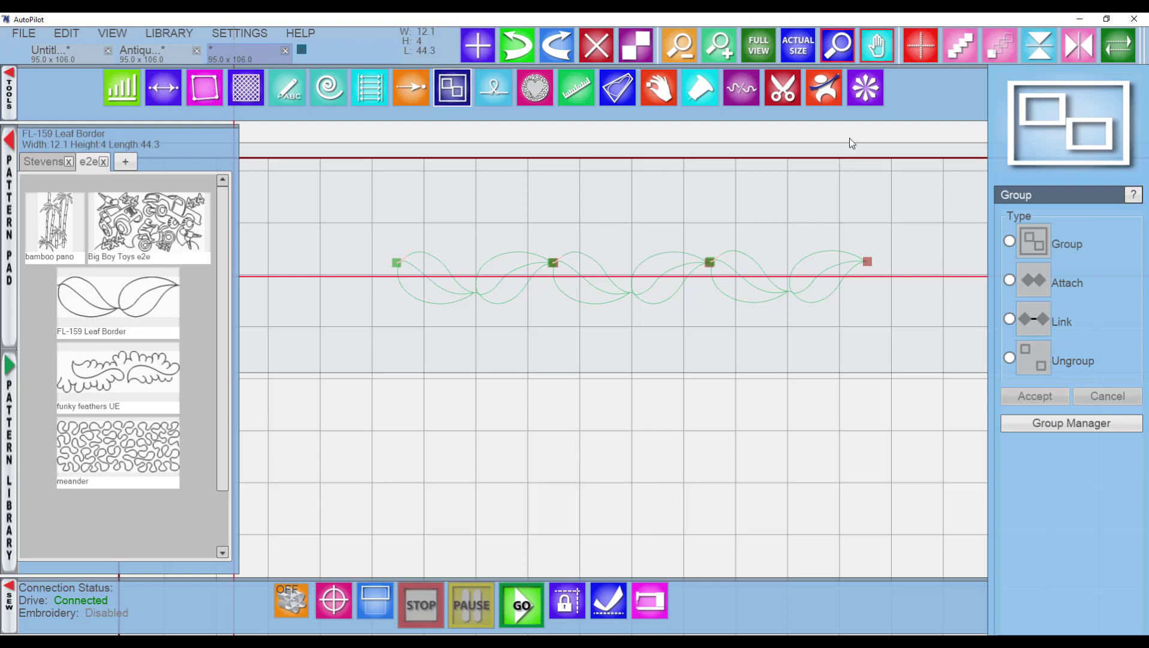
{"action": "left_click", "coordinate": [1010, 319]}
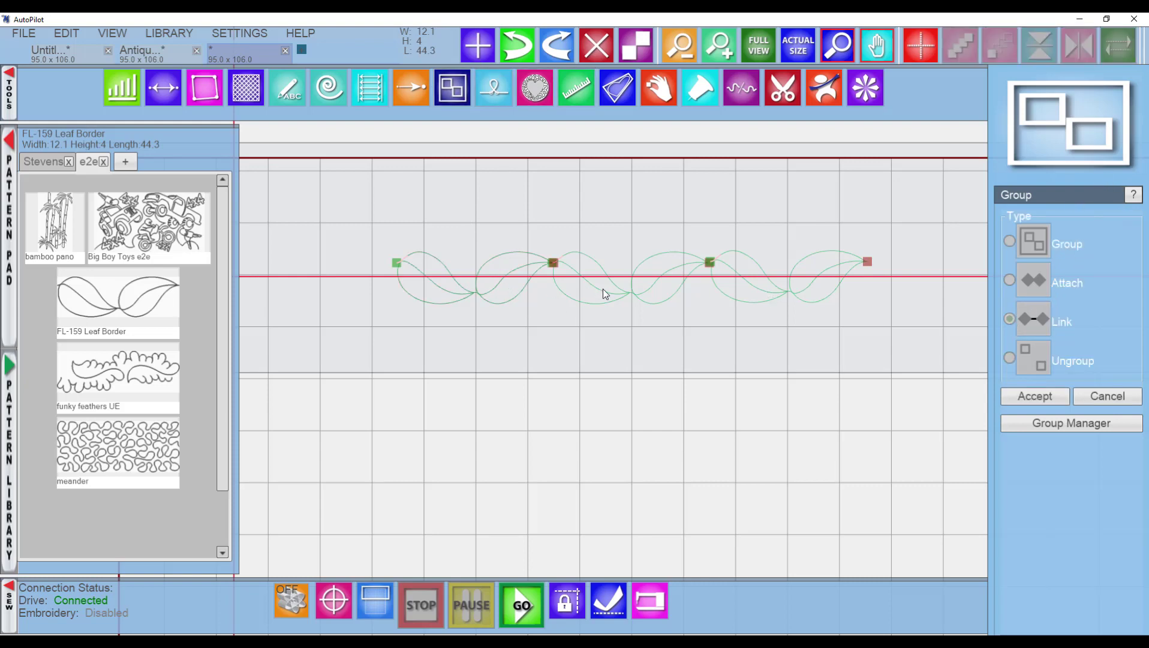
{"action": "left_click", "coordinate": [603, 290]}
{"action": "left_click", "coordinate": [755, 291]}
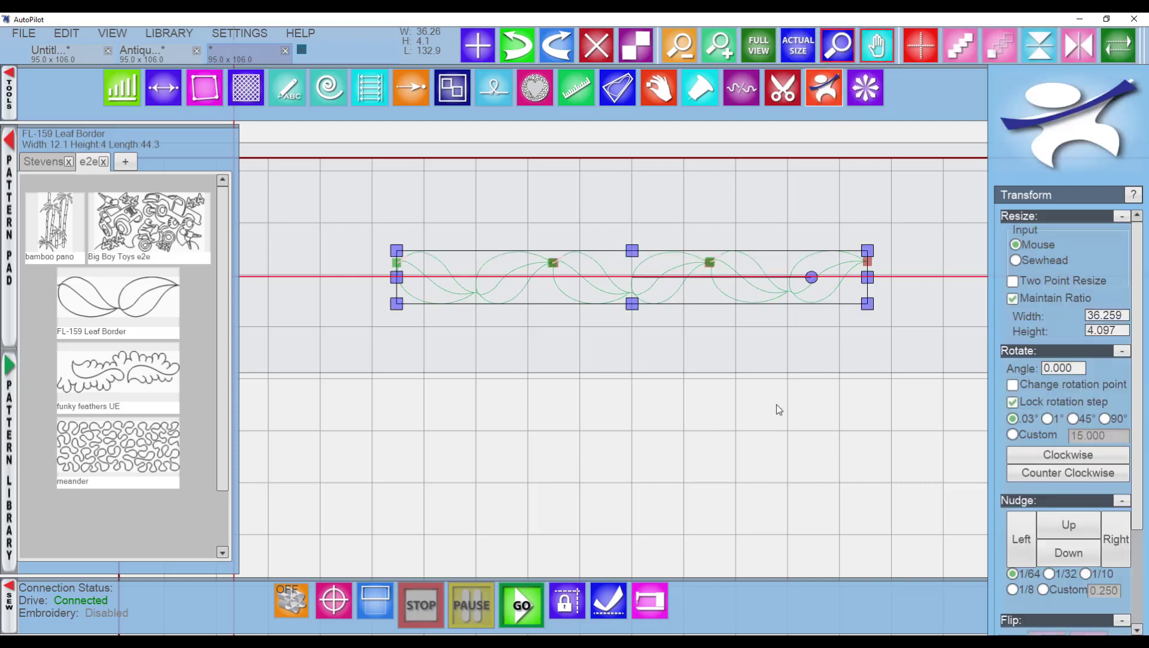
Review the tie-off and HD stitch settings in Sew Options, then close it.
{"action": "left_click", "coordinate": [649, 600]}
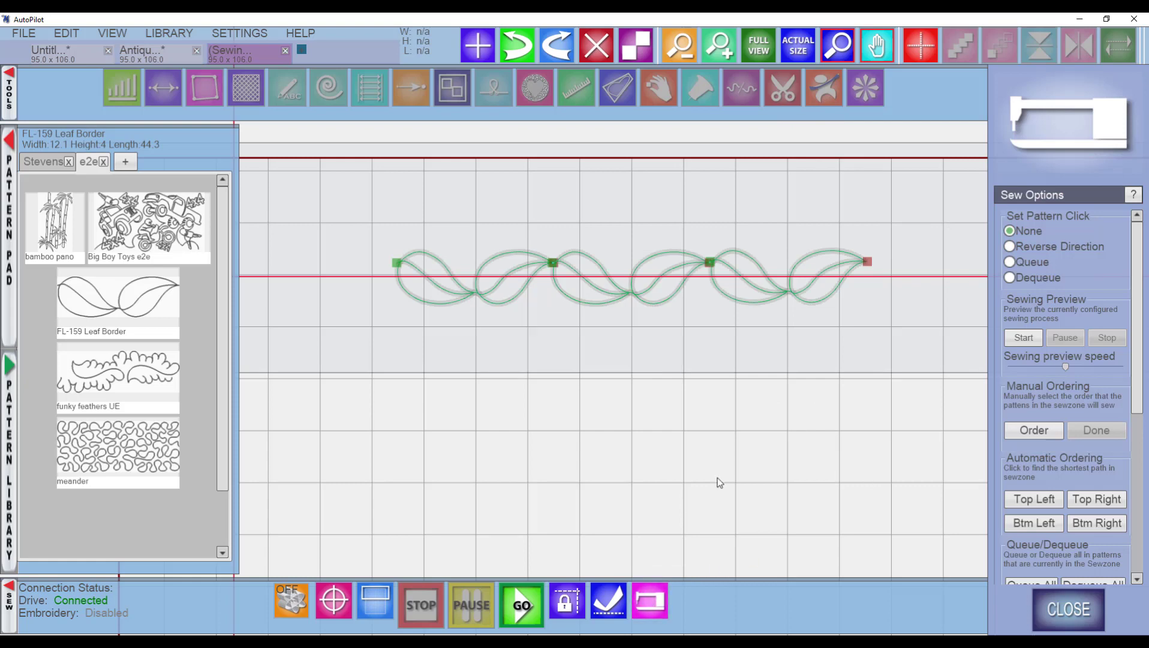
{"action": "scroll", "coordinate": [1104, 352], "scroll_direction": "down", "scroll_amount": 3}
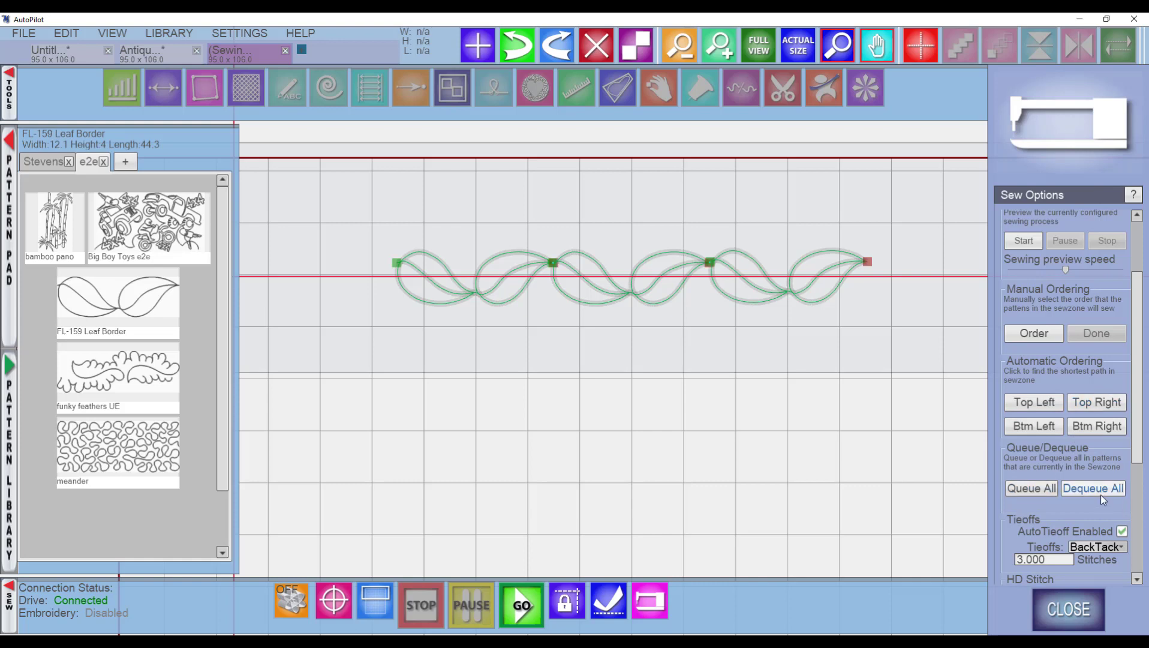
{"action": "scroll", "coordinate": [1102, 493], "scroll_direction": "down", "scroll_amount": 3}
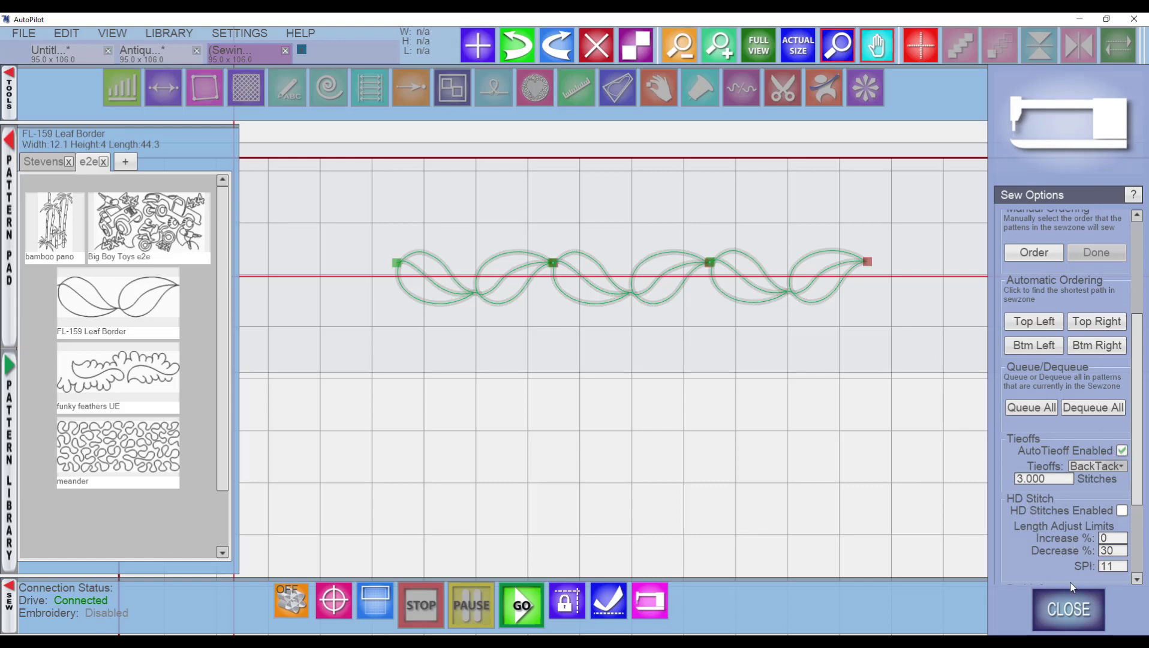
{"action": "left_click", "coordinate": [1070, 611]}
Try twice to start sewing from the last leaf border repeat, acknowledging the alert each time.
{"action": "left_click", "coordinate": [778, 300]}
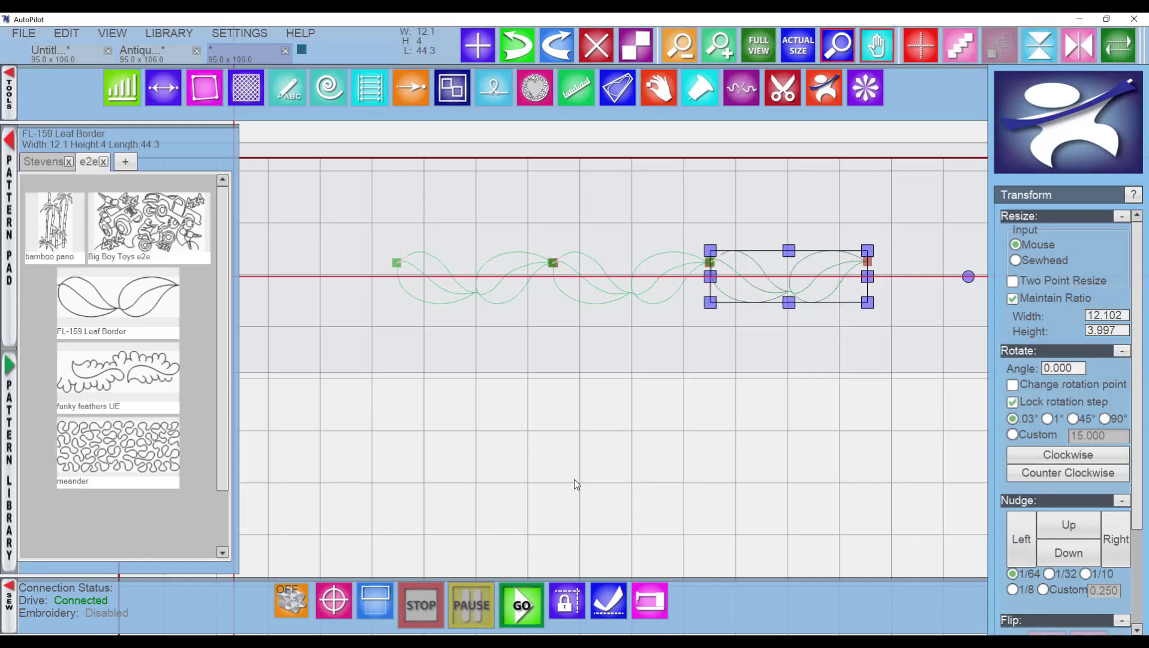
{"action": "left_click", "coordinate": [521, 604]}
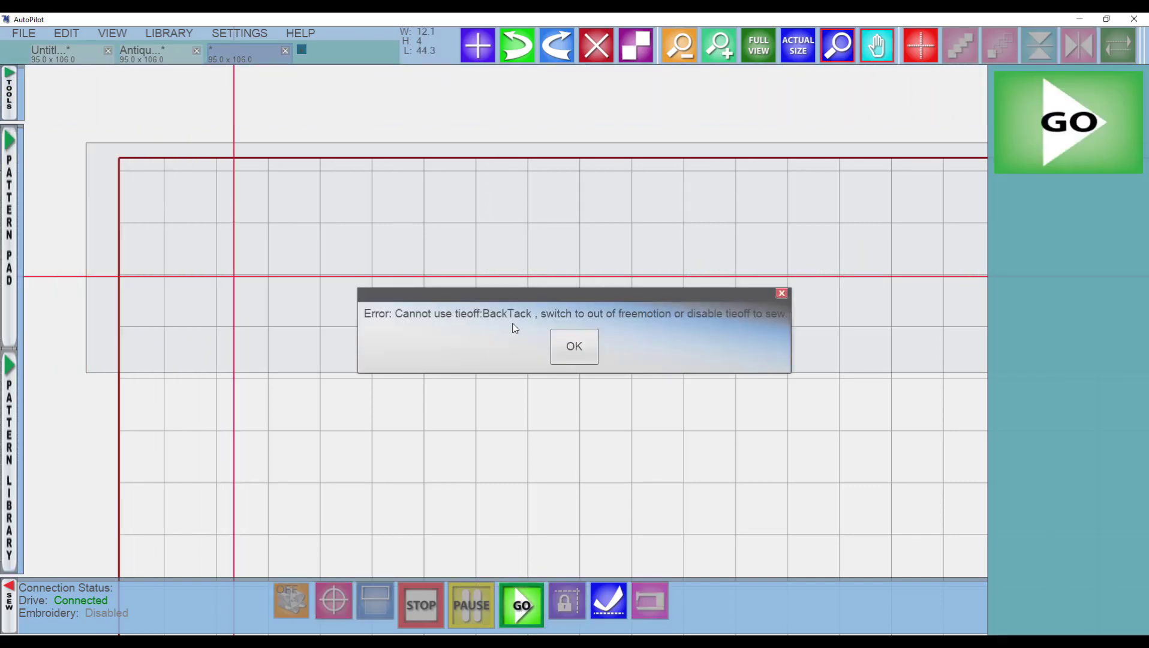
{"action": "left_click", "coordinate": [574, 346]}
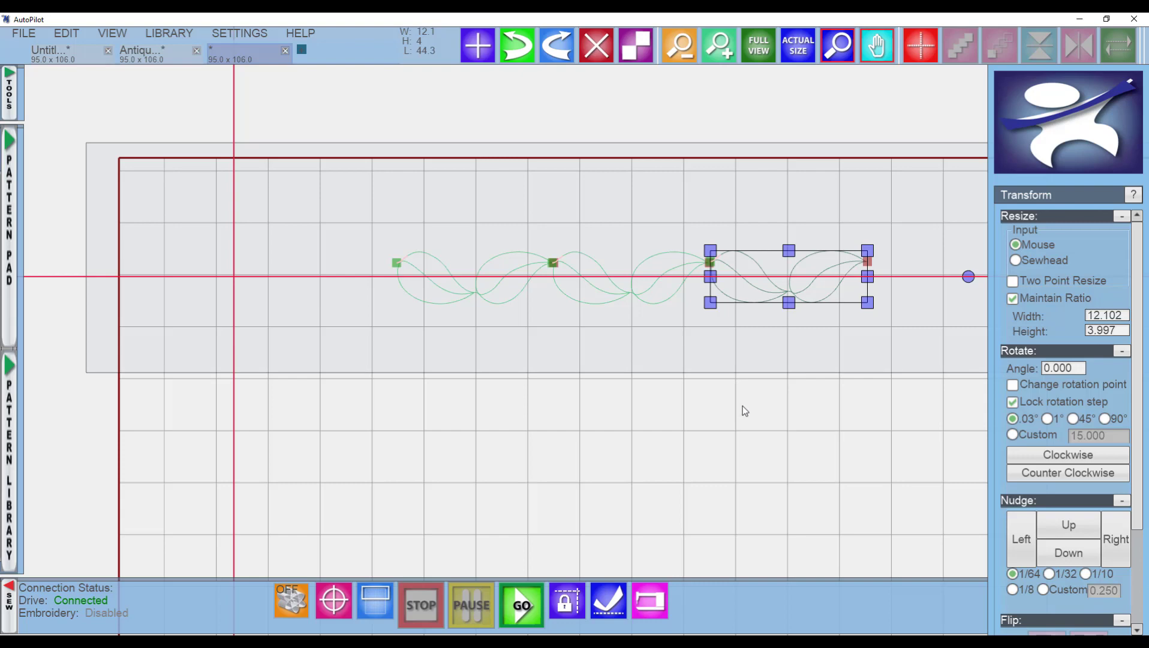
{"action": "left_click", "coordinate": [521, 605]}
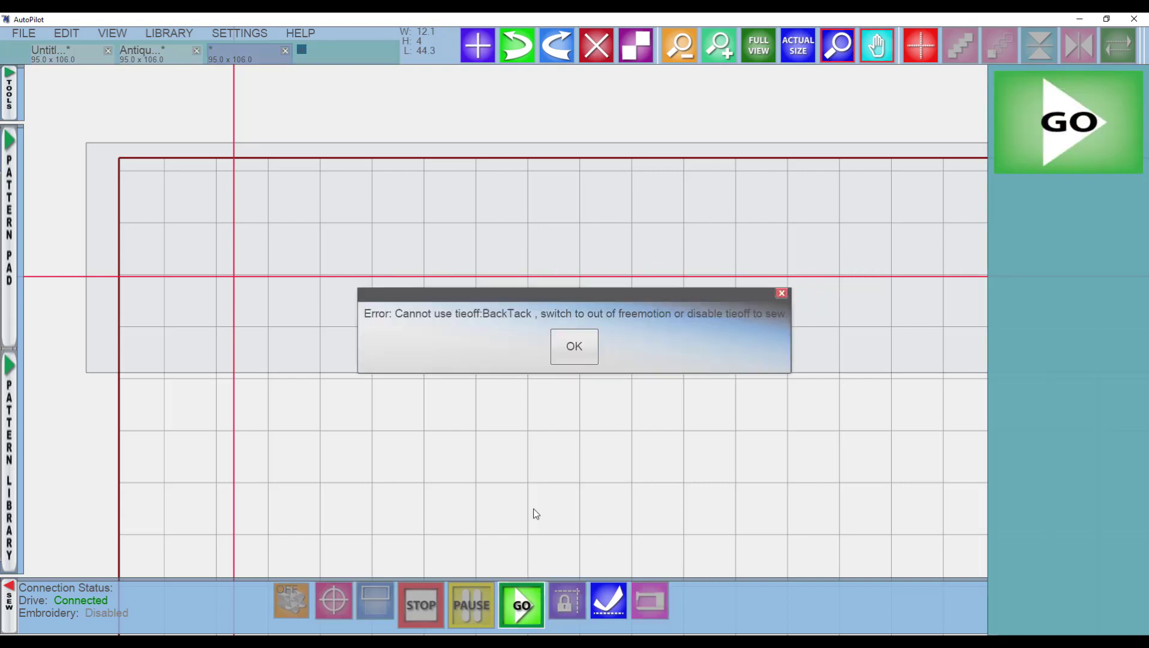
{"action": "left_click", "coordinate": [574, 339]}
Select the two rightmost leaf border repeats and delete them.
{"action": "left_click", "coordinate": [820, 338]}
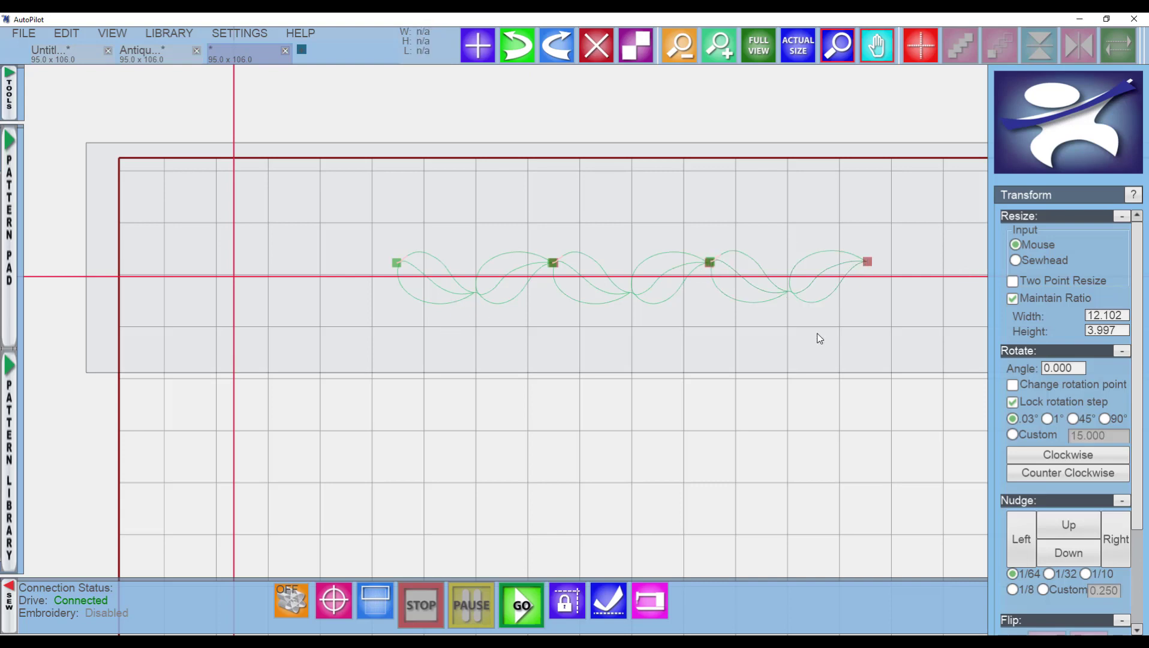
{"action": "left_click_drag", "start_coordinate": [819, 338], "coordinate": [575, 204]}
{"action": "key", "text": "Delete"}
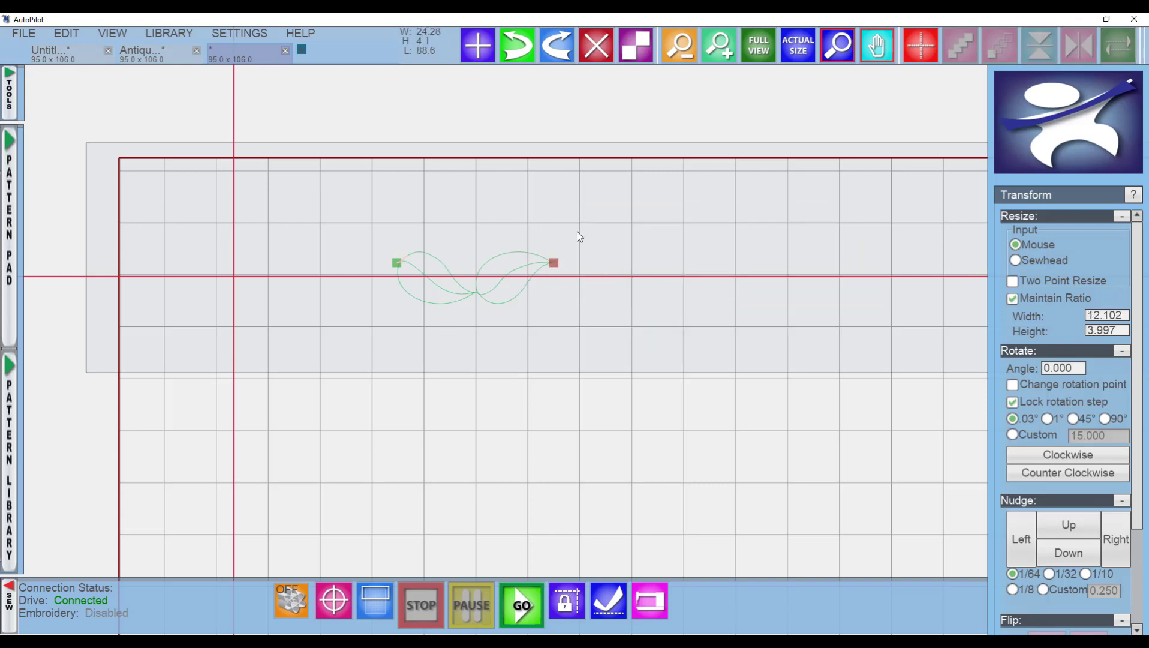
Reshape the starting tail of the remaining leaf repeat by moving its nodes with the draw tool.
{"action": "left_click", "coordinate": [485, 291]}
{"action": "scroll", "coordinate": [406, 263], "scroll_direction": "up", "scroll_amount": 5}
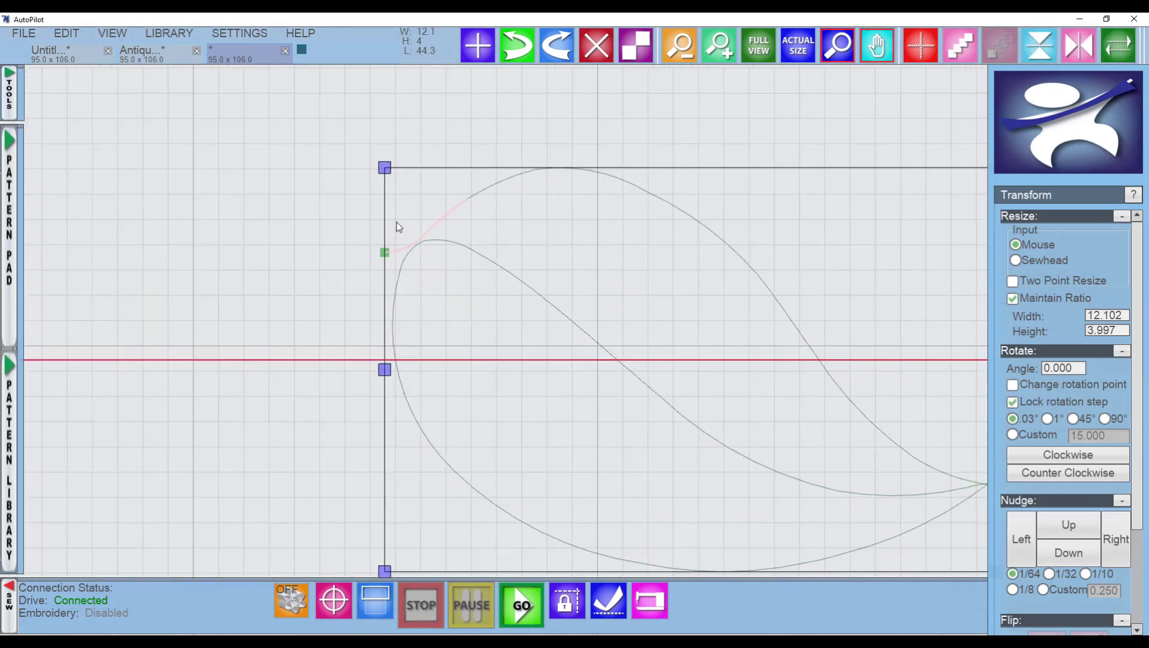
{"action": "scroll", "coordinate": [397, 222], "scroll_direction": "up", "scroll_amount": 2}
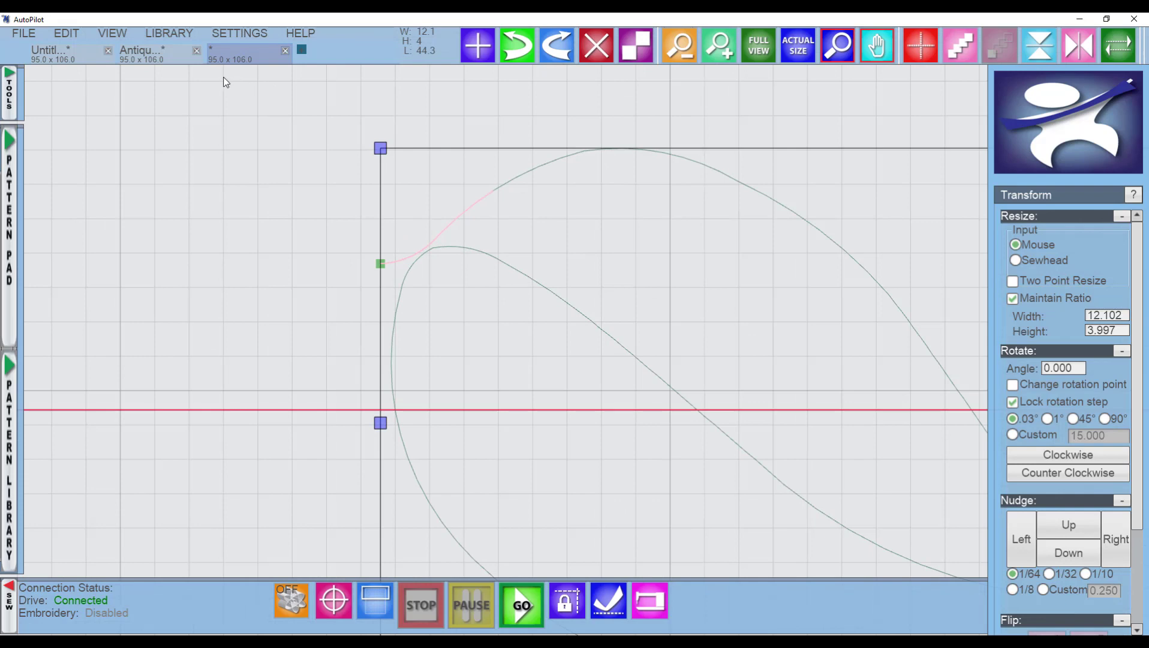
{"action": "left_click", "coordinate": [11, 94]}
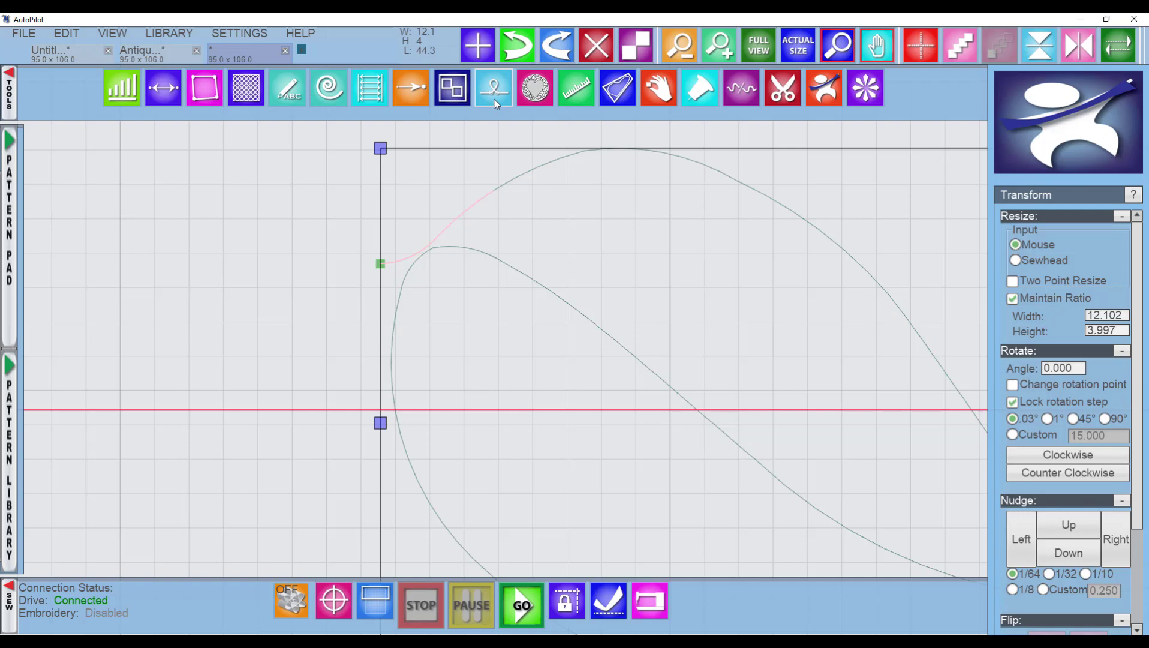
{"action": "left_click", "coordinate": [288, 88]}
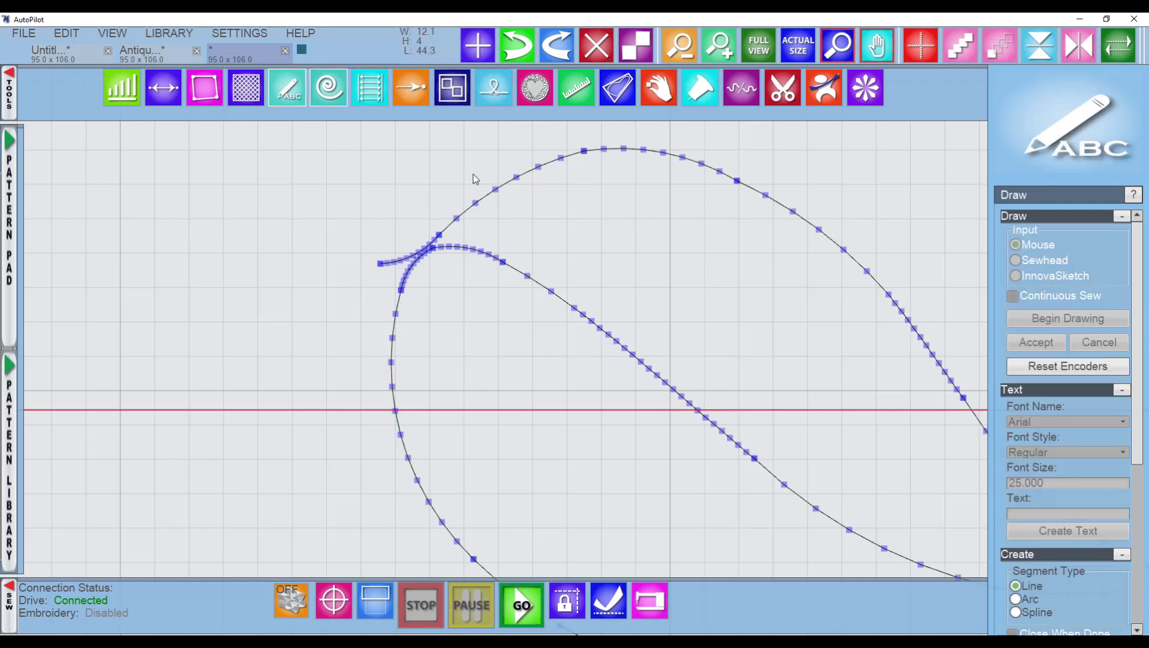
{"action": "scroll", "coordinate": [412, 297], "scroll_direction": "up", "scroll_amount": 4}
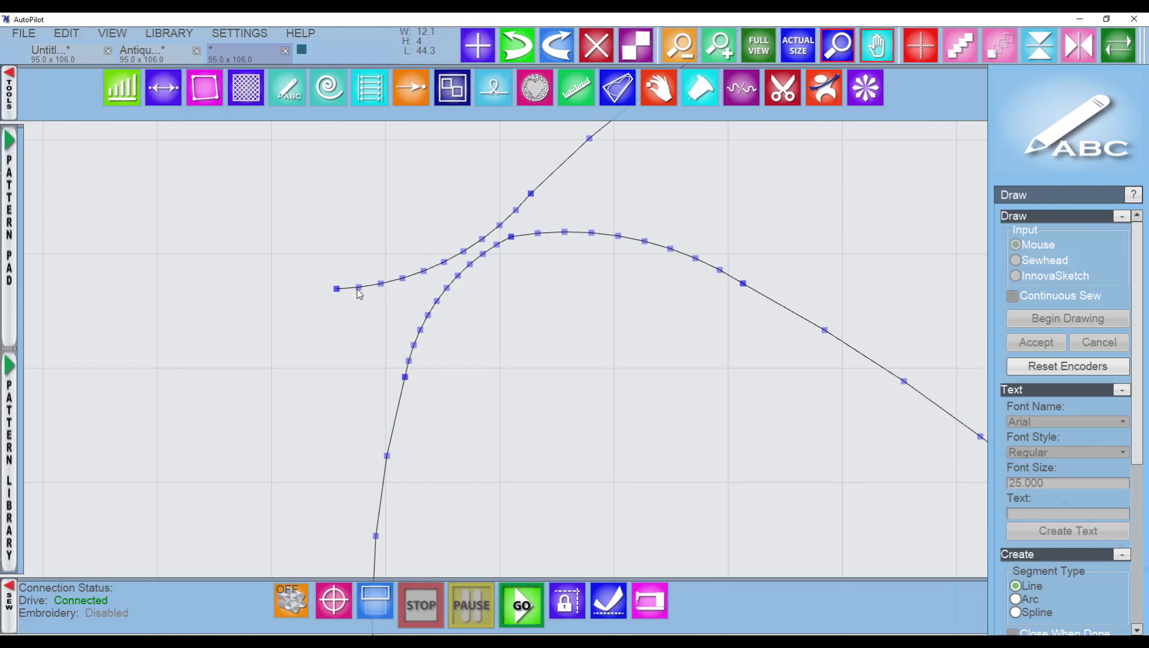
{"action": "left_click_drag", "start_coordinate": [358, 288], "coordinate": [395, 302]}
{"action": "mouse_move", "coordinate": [379, 284]}
{"action": "left_mouse_down"}
{"action": "mouse_move", "coordinate": [347, 289]}
{"action": "mouse_move", "coordinate": [396, 295]}
{"action": "mouse_move", "coordinate": [393, 286]}
{"action": "left_mouse_up"}
{"action": "scroll", "coordinate": [553, 412], "scroll_direction": "down", "scroll_amount": 3}
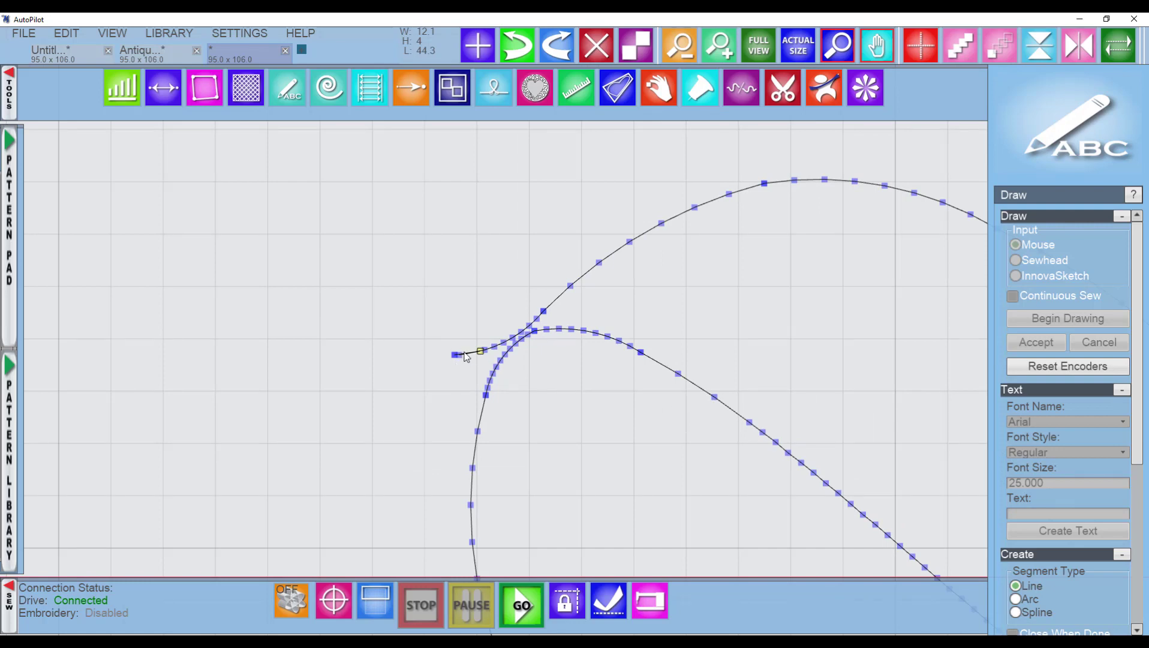
{"action": "scroll", "coordinate": [510, 382], "scroll_direction": "down", "scroll_amount": 4}
{"action": "scroll", "coordinate": [554, 396], "scroll_direction": "down", "scroll_amount": 2}
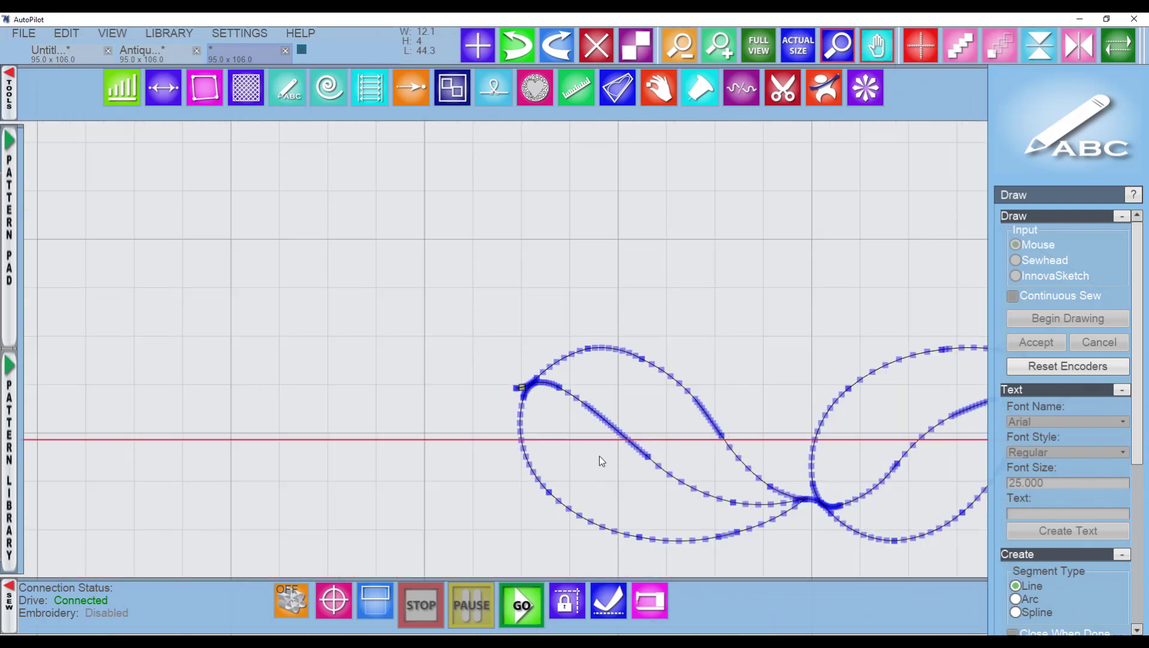
{"action": "left_click_drag", "start_coordinate": [598, 462], "coordinate": [482, 336]}
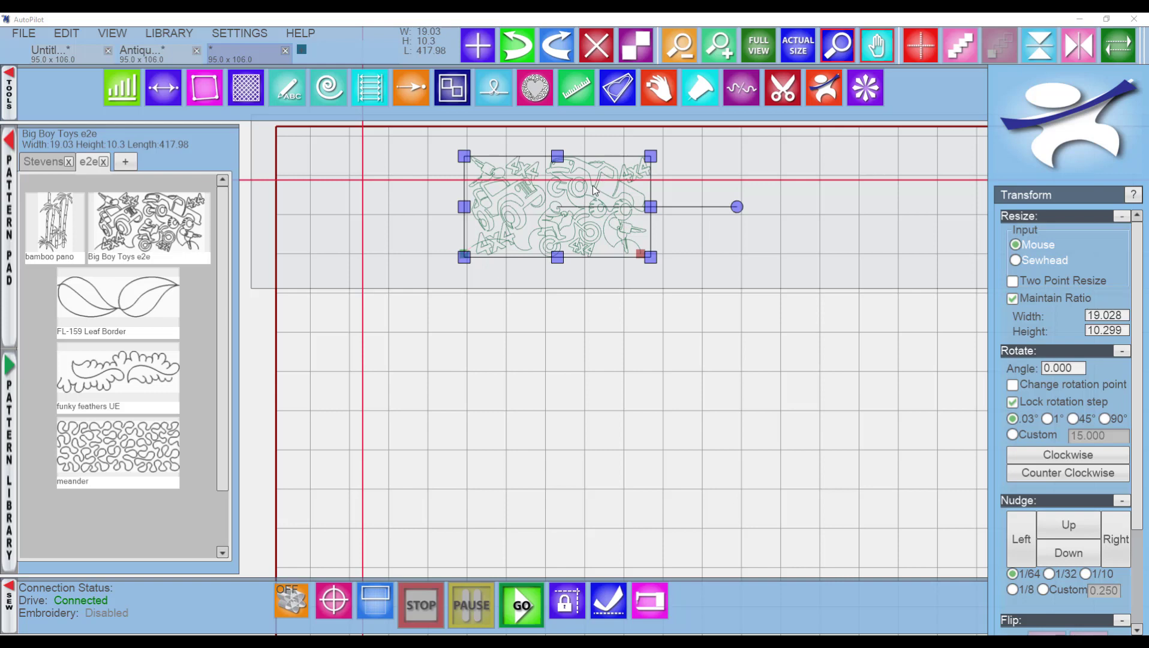
Show the pattern center of the Big Boy Toys e2e pattern from its context menu.
{"action": "right_click", "coordinate": [608, 181]}
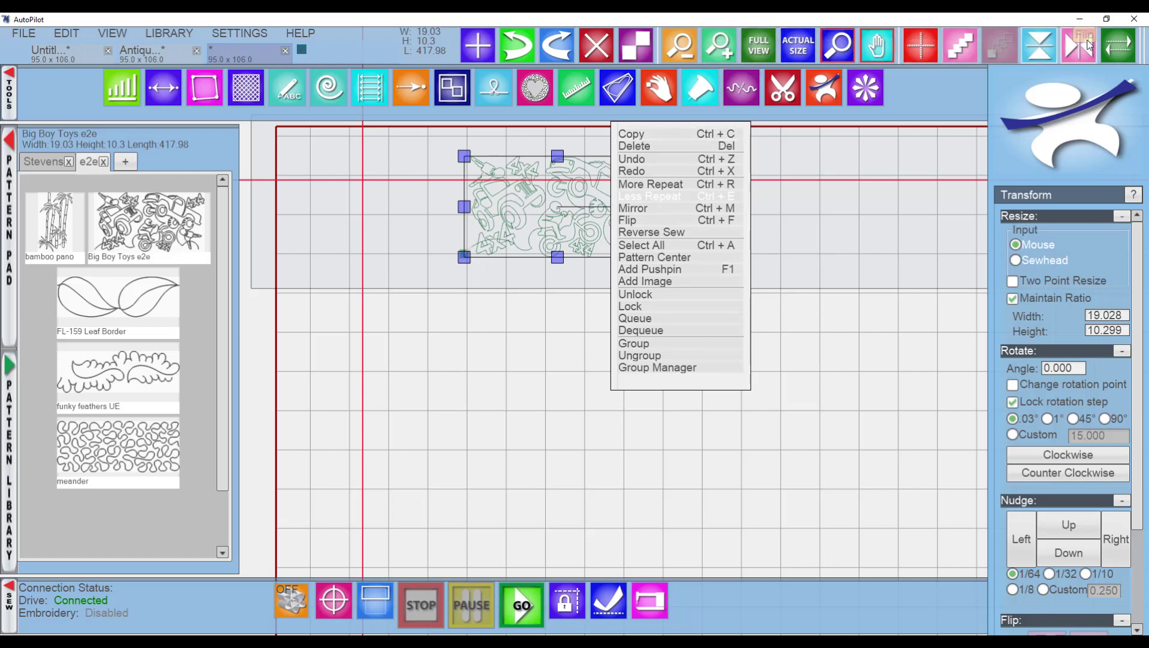
{"action": "left_click", "coordinate": [683, 185]}
{"action": "left_click", "coordinate": [675, 197]}
{"action": "left_click", "coordinate": [656, 258]}
{"action": "right_click", "coordinate": [633, 194]}
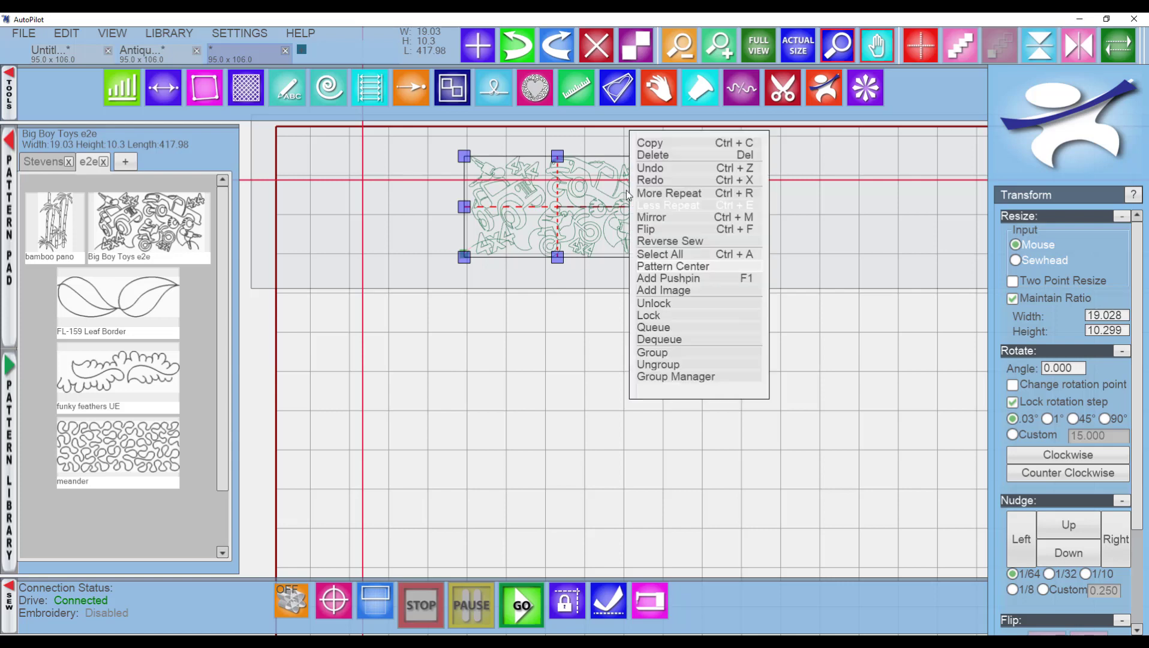
{"action": "left_click", "coordinate": [671, 267]}
{"action": "right_click", "coordinate": [597, 153]}
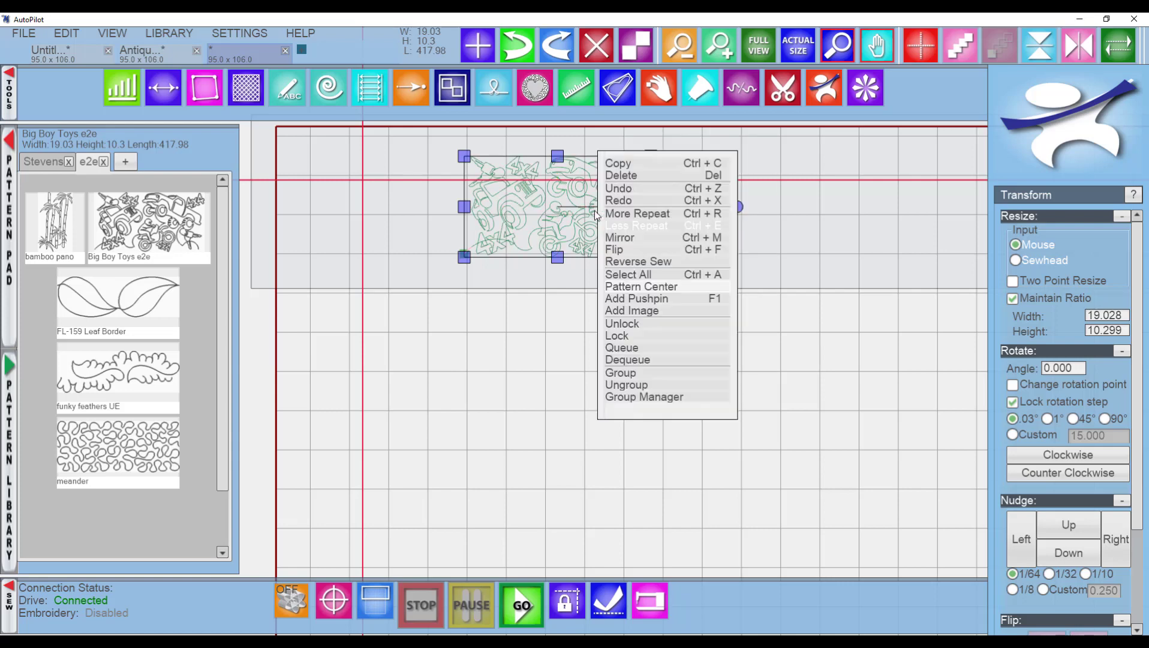
{"action": "left_click", "coordinate": [646, 316]}
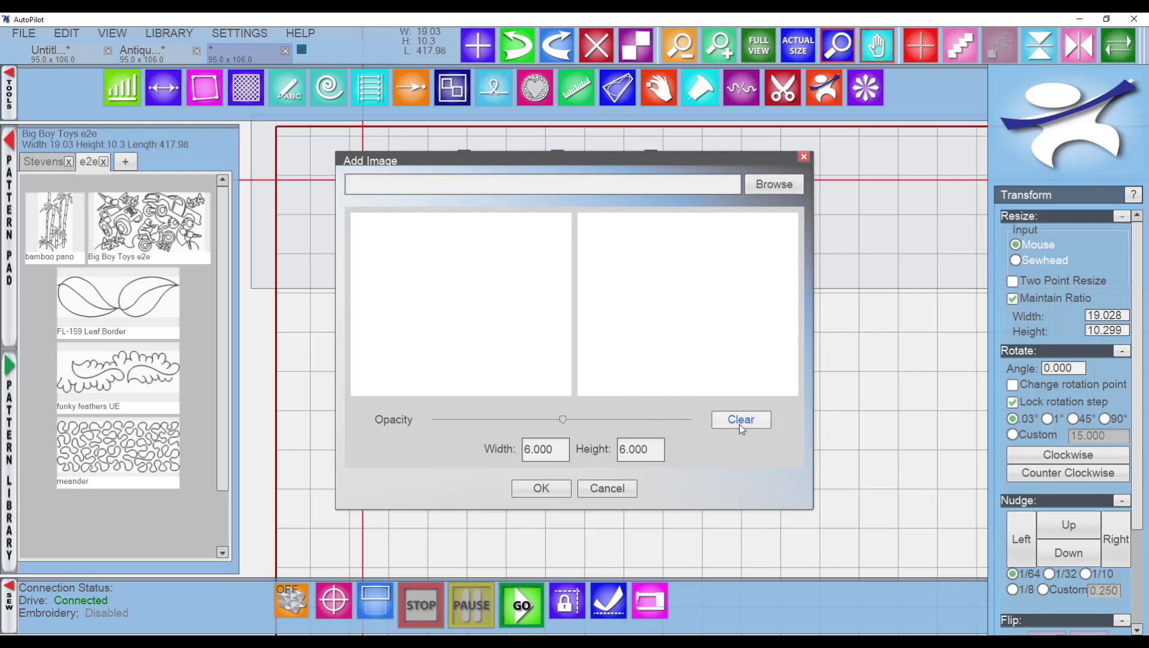
{"action": "left_click", "coordinate": [803, 157]}
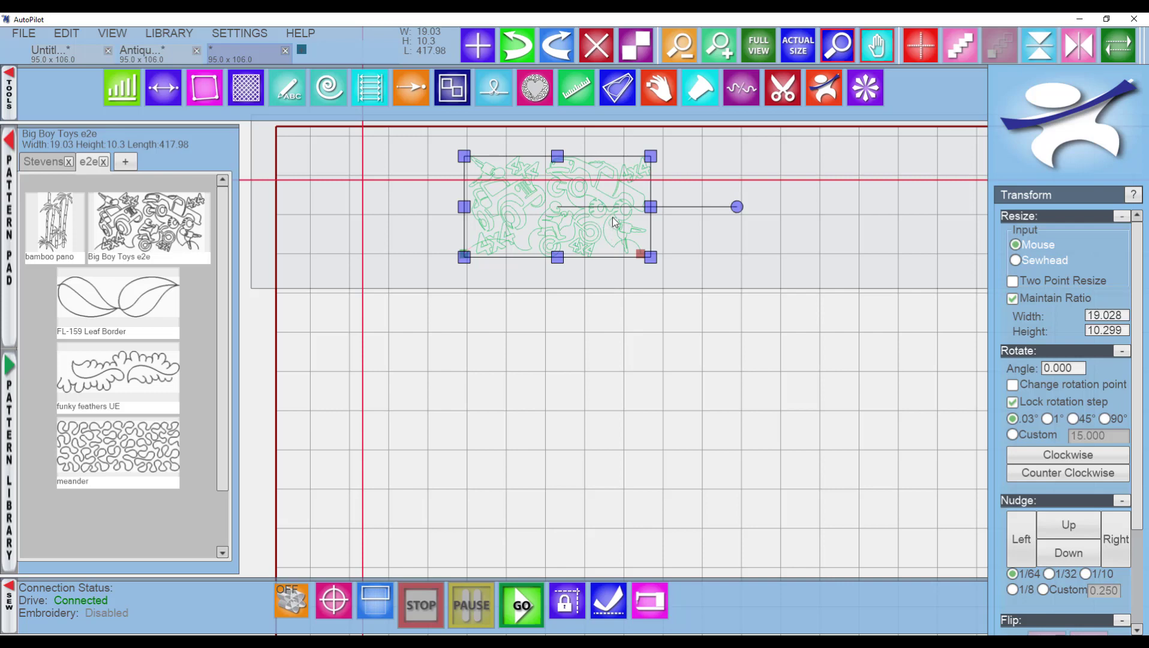
Open the Group Manager and reverse the sewing direction of the Big Boy Toys e2e pattern, then close it.
{"action": "right_click", "coordinate": [595, 206]}
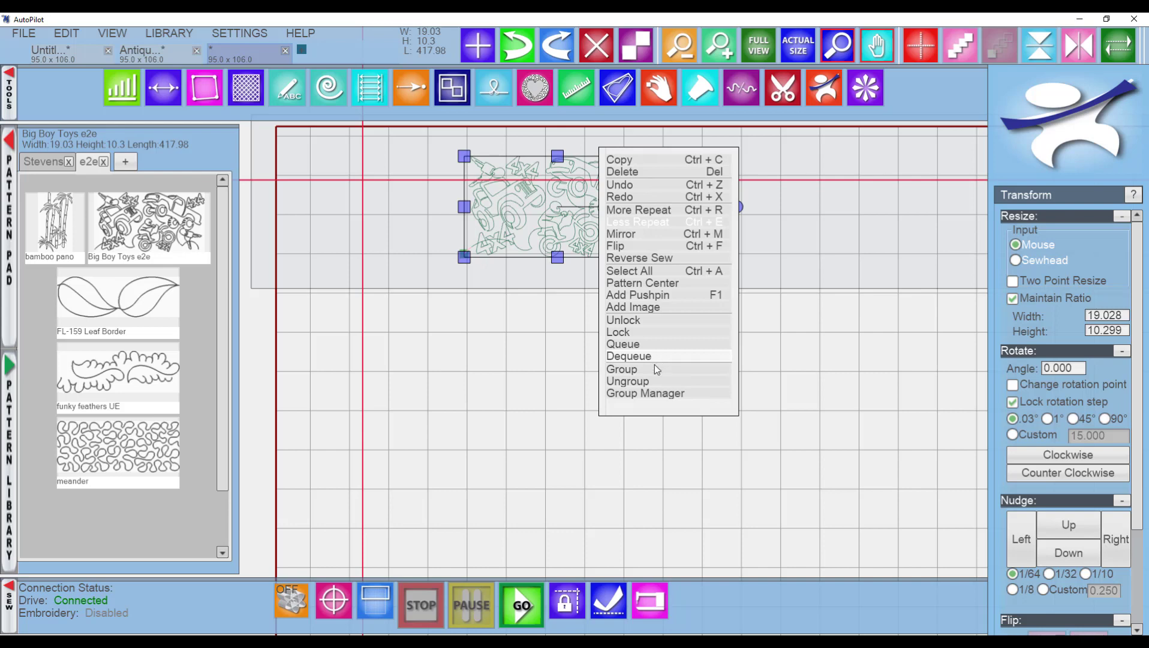
{"action": "left_click", "coordinate": [651, 396]}
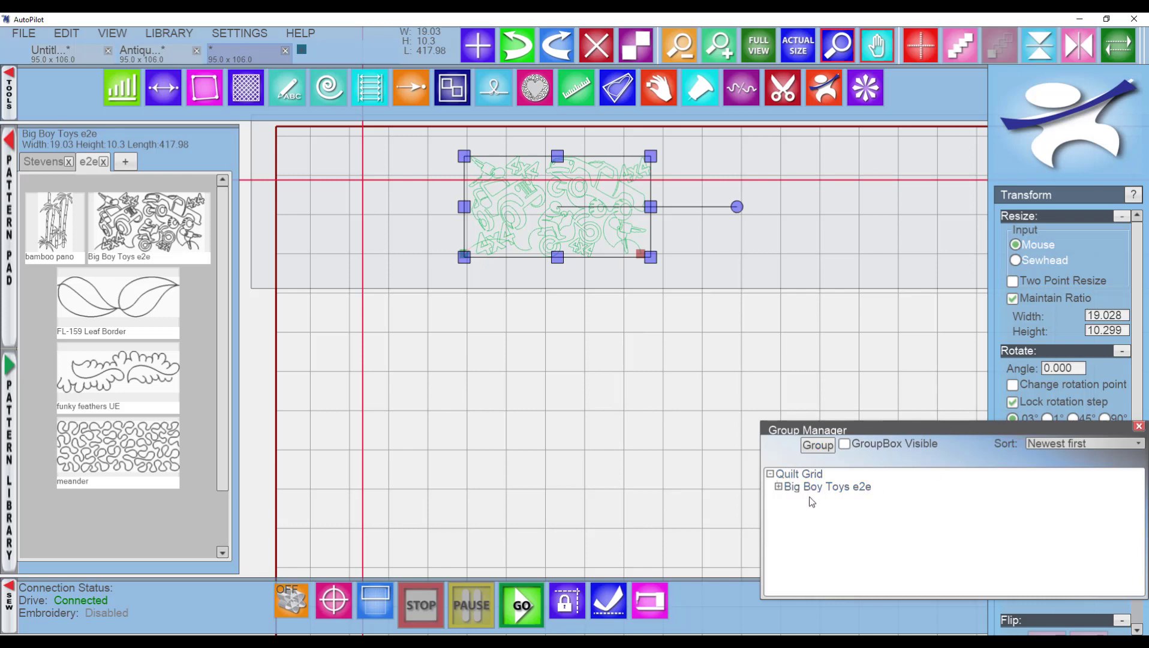
{"action": "left_click_drag", "start_coordinate": [1010, 430], "coordinate": [795, 310]}
{"action": "left_click", "coordinate": [876, 316]}
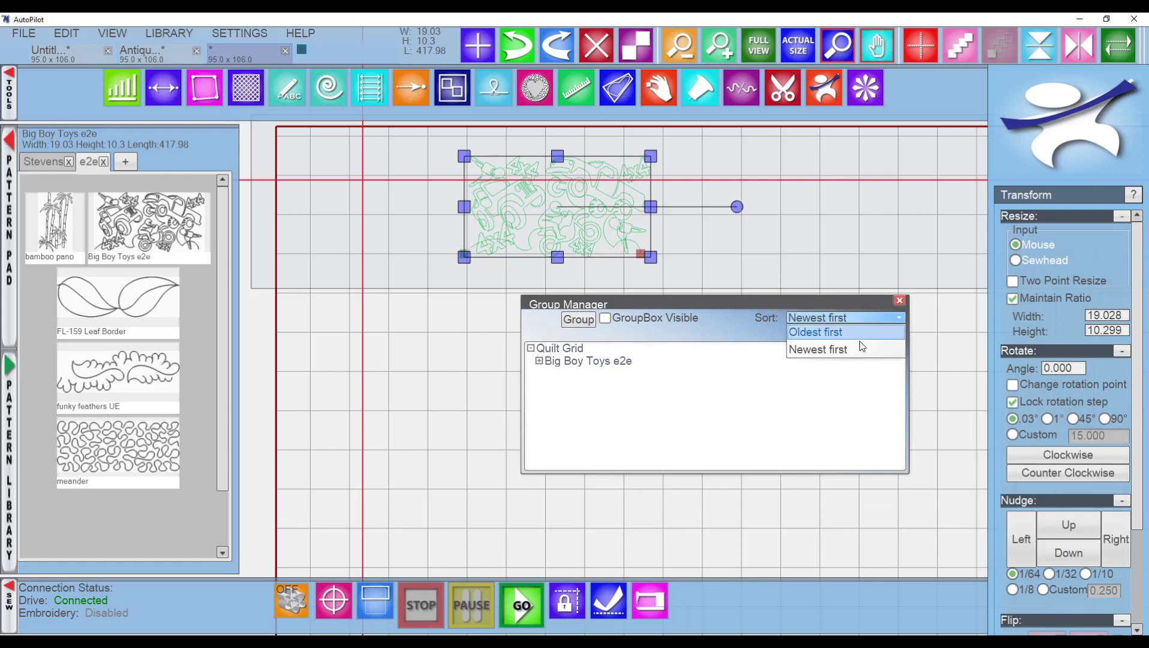
{"action": "left_click", "coordinate": [861, 319]}
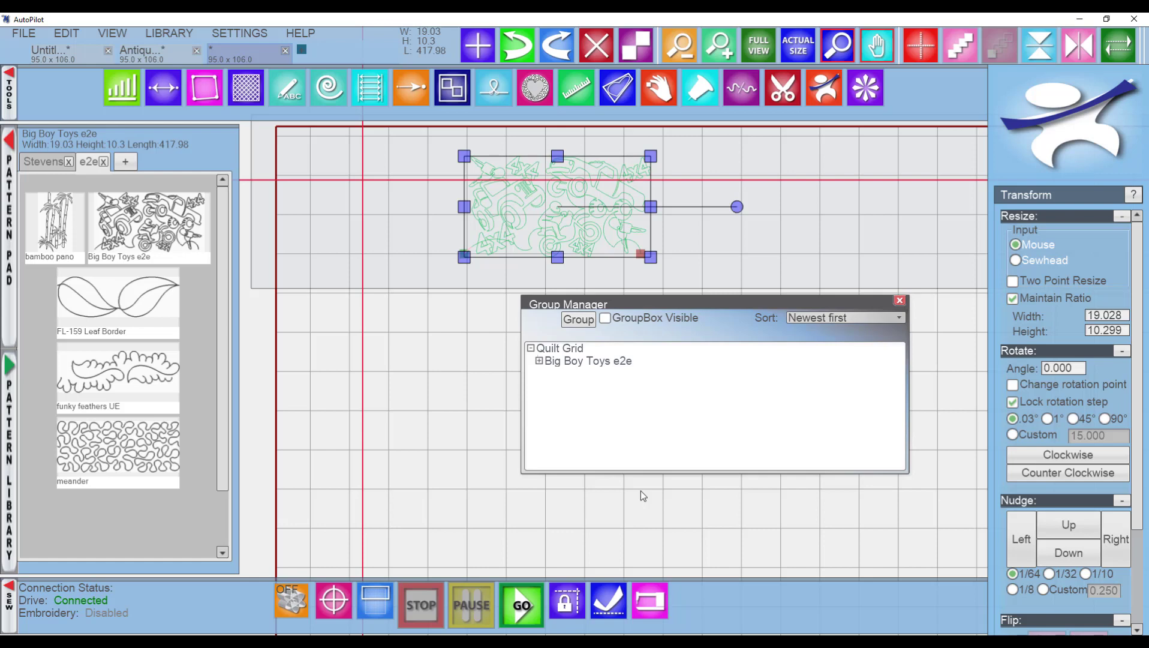
{"action": "left_click", "coordinate": [539, 362]}
{"action": "left_click", "coordinate": [655, 379]}
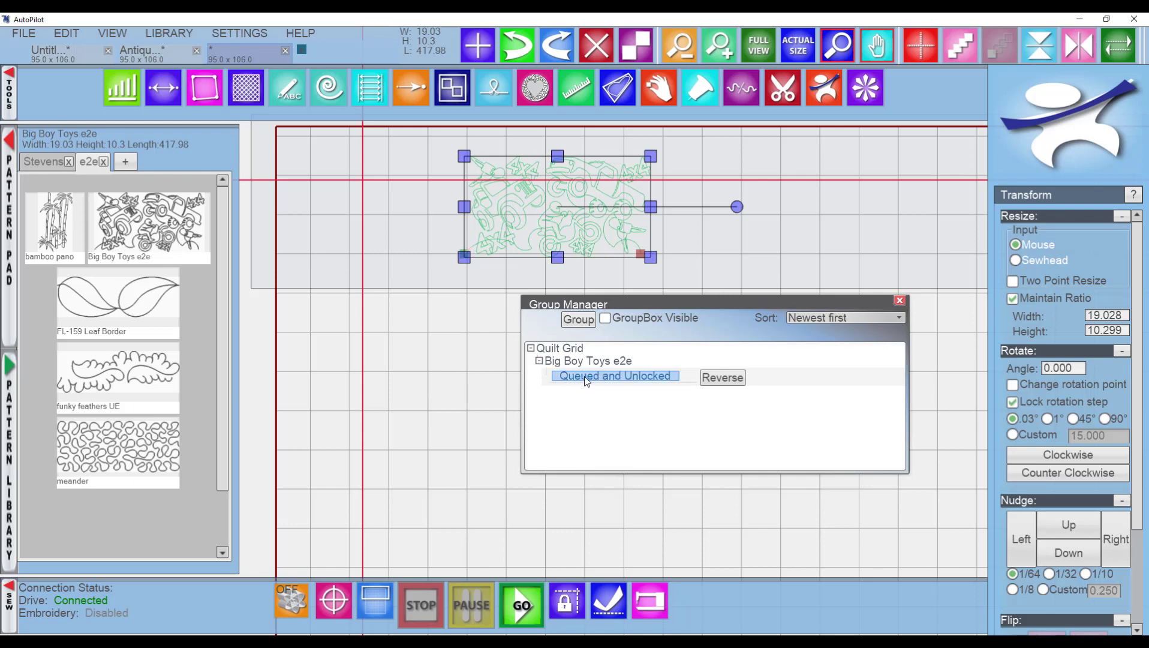
{"action": "left_click", "coordinate": [723, 377]}
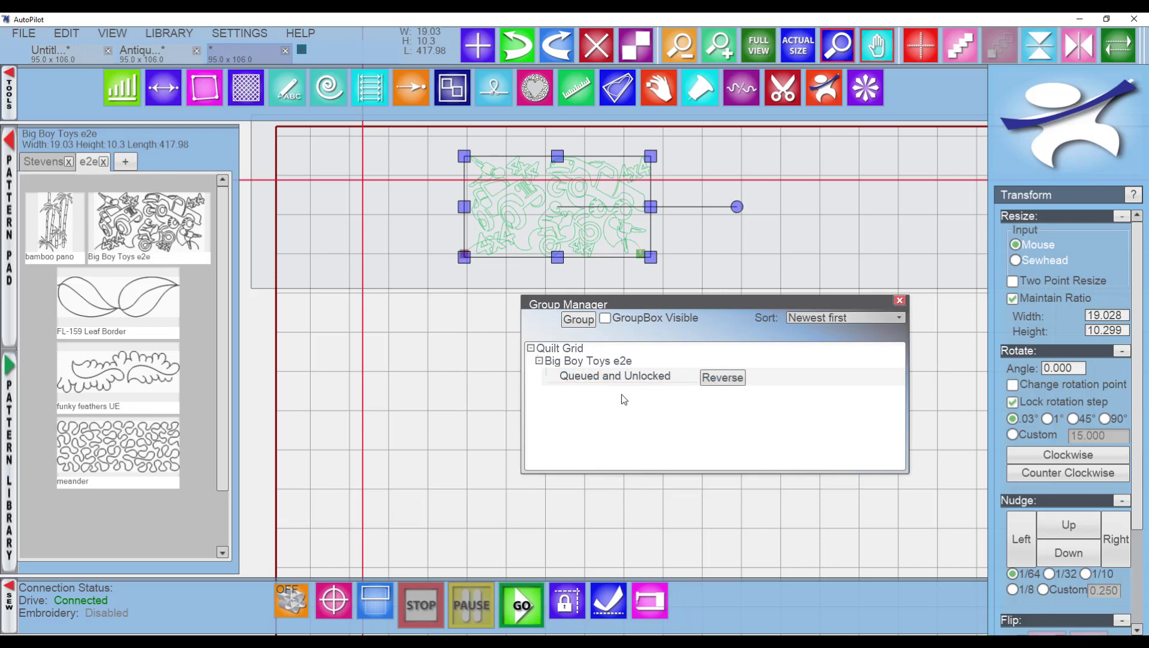
{"action": "left_click", "coordinate": [634, 378]}
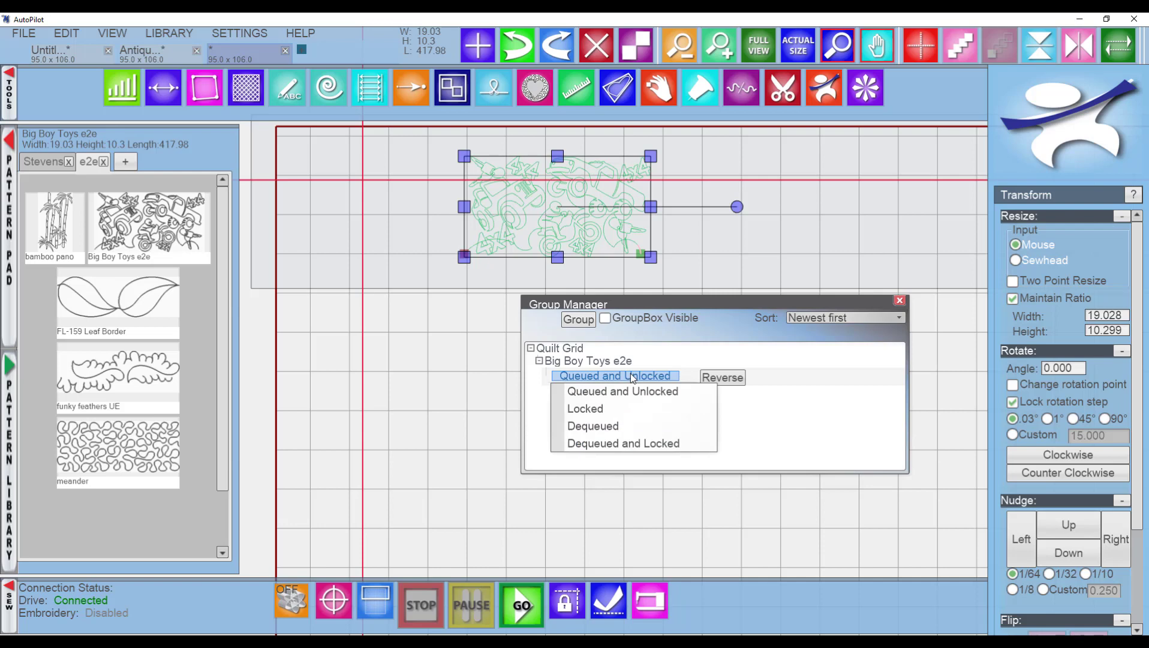
{"action": "left_click", "coordinate": [898, 300]}
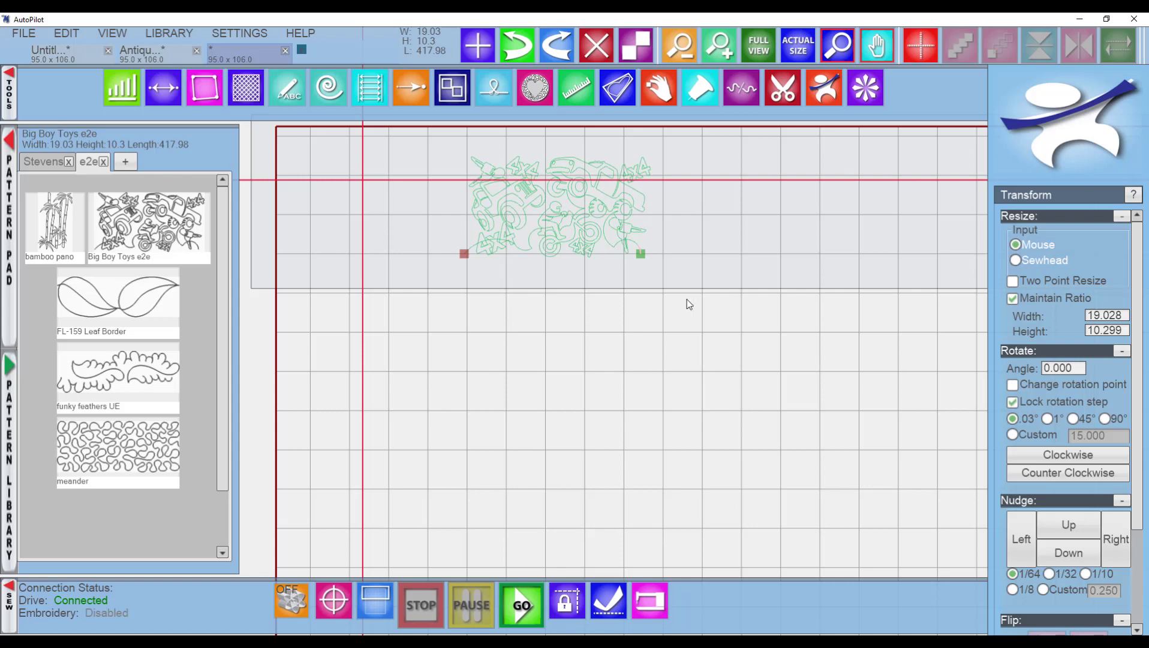
Select the Big Boy Toys e2e pattern and delete it.
{"action": "left_click", "coordinate": [570, 188]}
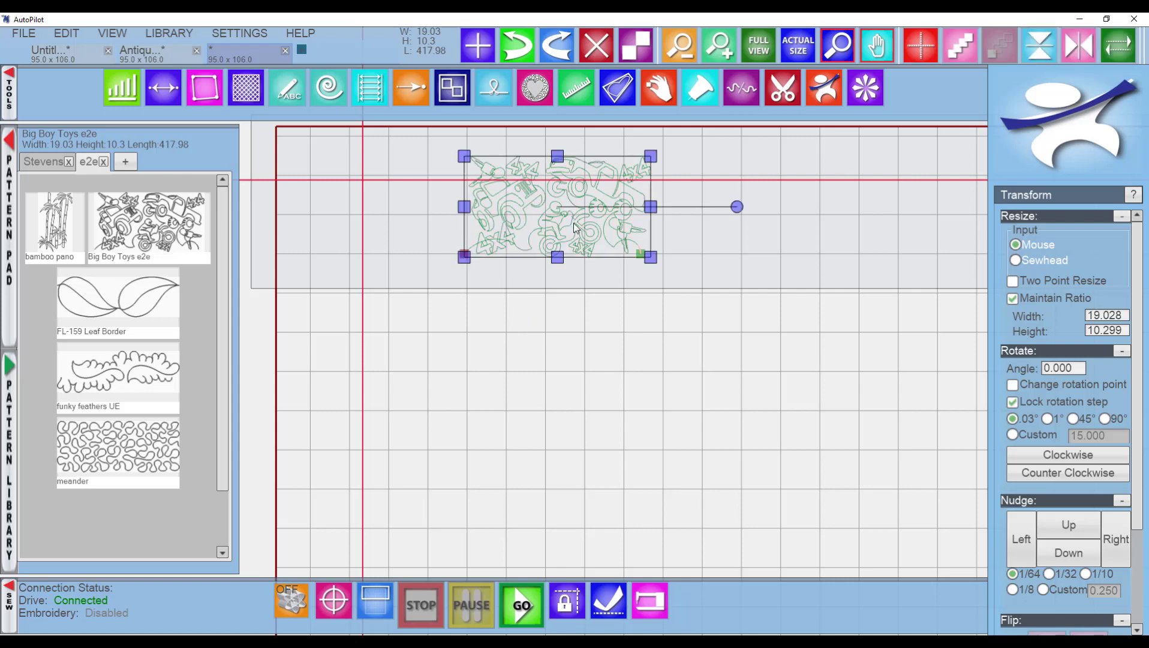
{"action": "key", "text": "Delete"}
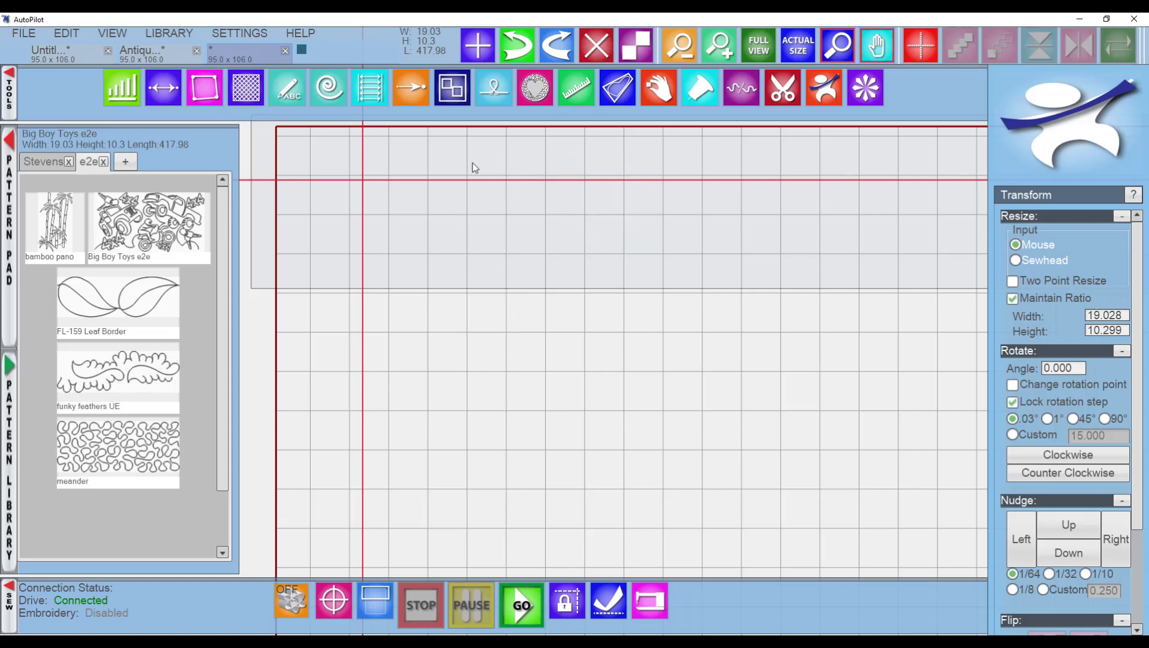
Draw a small four-cornered boundary near the top of the quilt with the Boundary tool and finish it.
{"action": "left_click", "coordinate": [204, 90]}
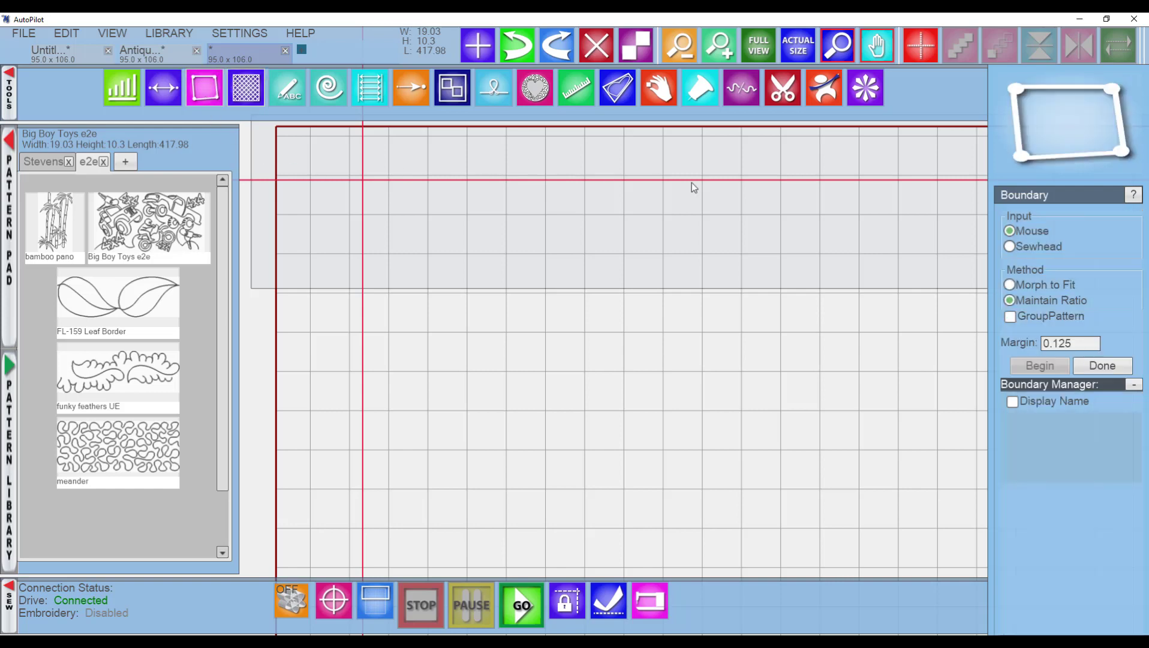
{"action": "left_click", "coordinate": [637, 235]}
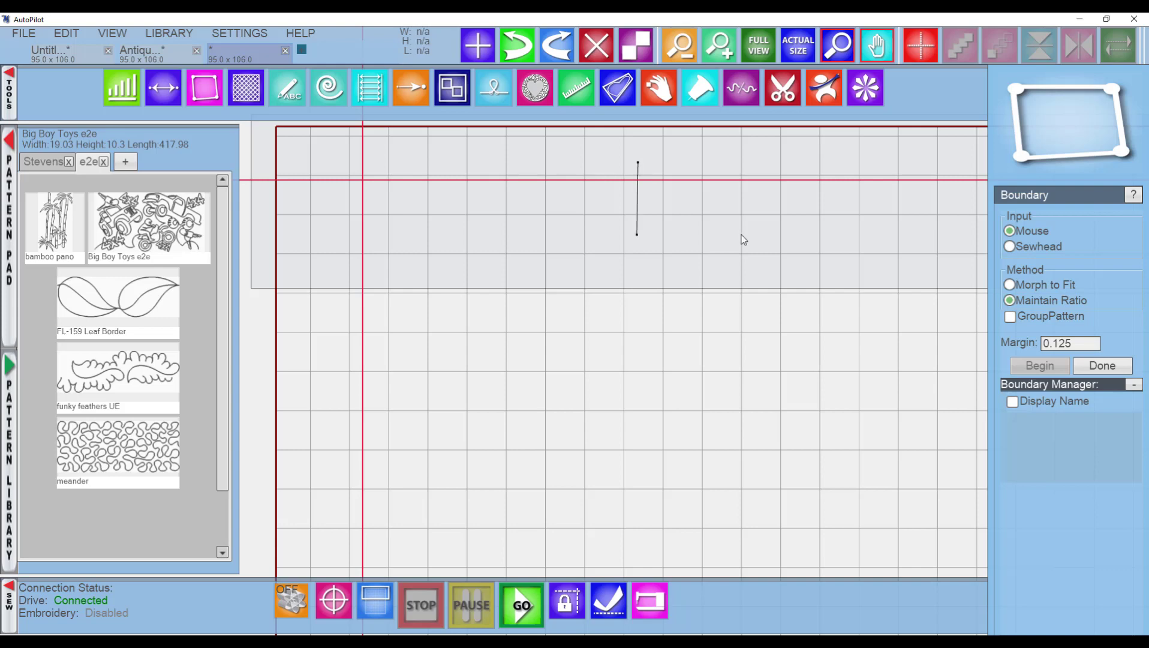
{"action": "left_click", "coordinate": [723, 237]}
{"action": "double_click", "coordinate": [719, 164]}
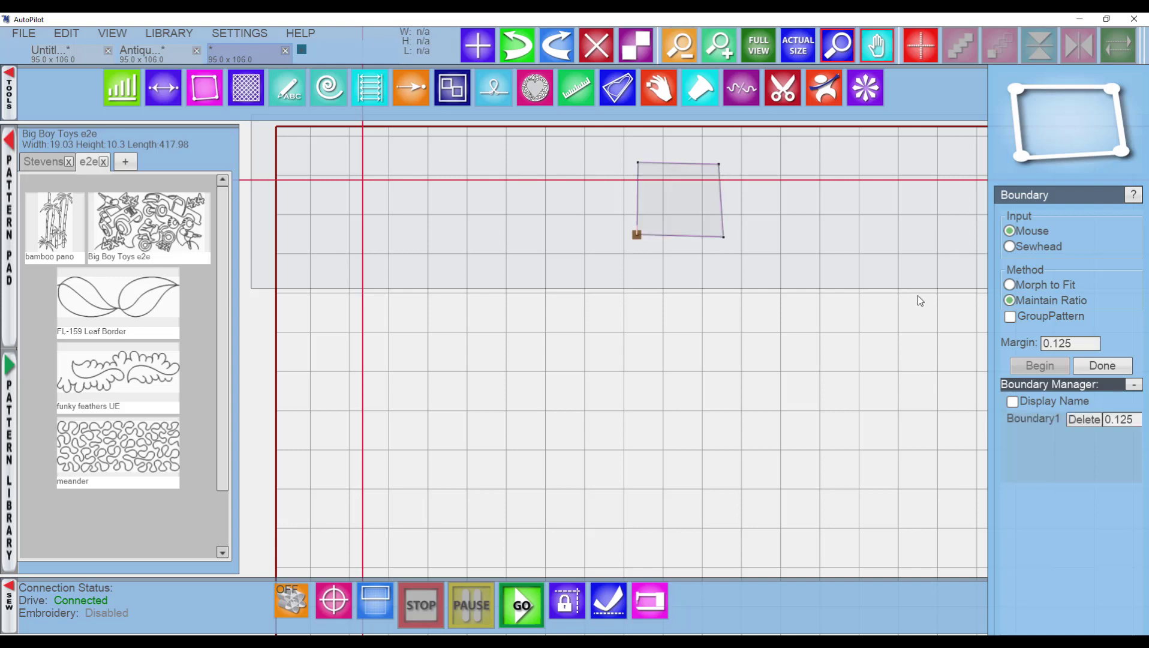
{"action": "left_click", "coordinate": [1123, 369]}
{"action": "right_click", "coordinate": [693, 206]}
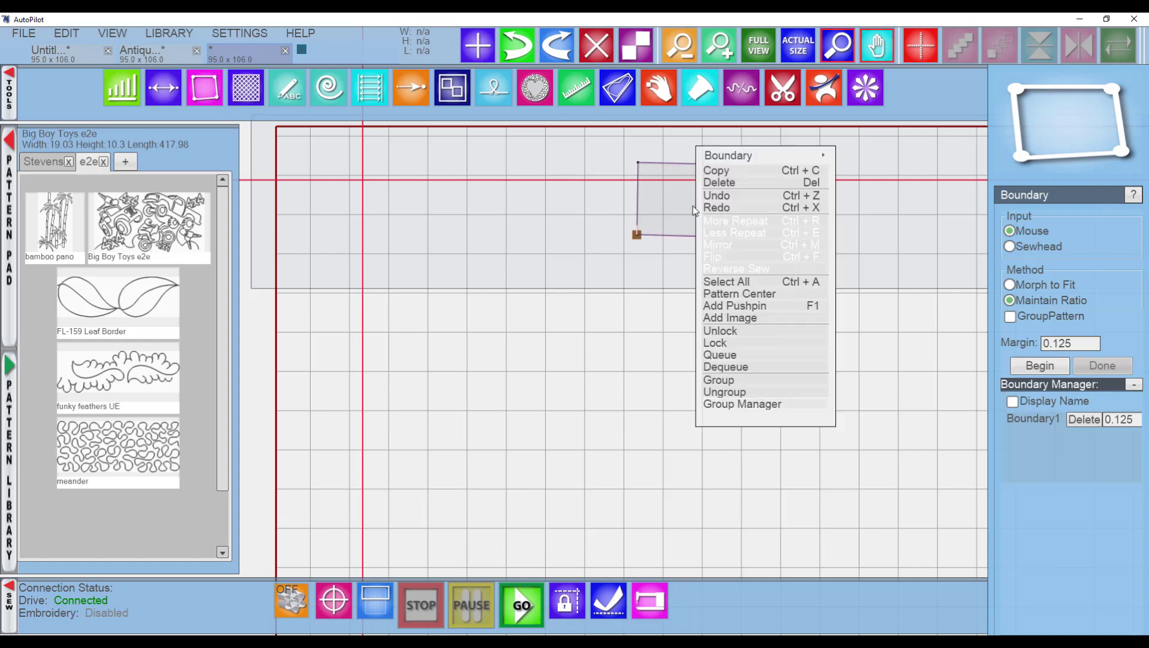
{"action": "left_click", "coordinate": [751, 160]}
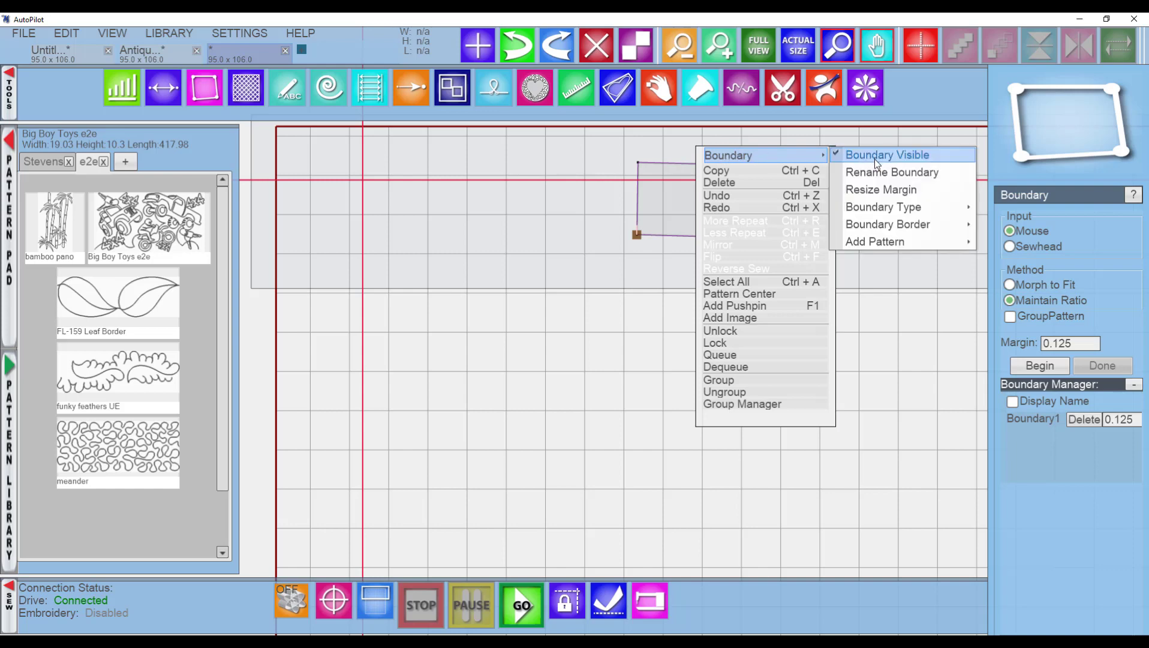
{"action": "left_click", "coordinate": [895, 211]}
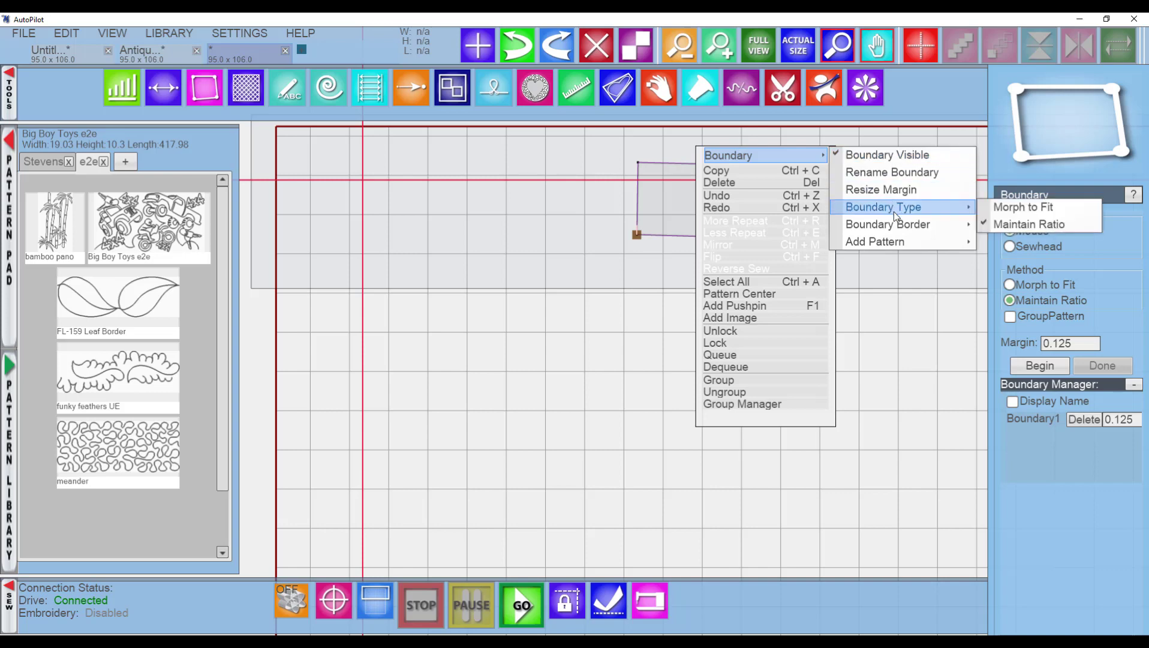
{"action": "mouse_move", "coordinate": [891, 225]}
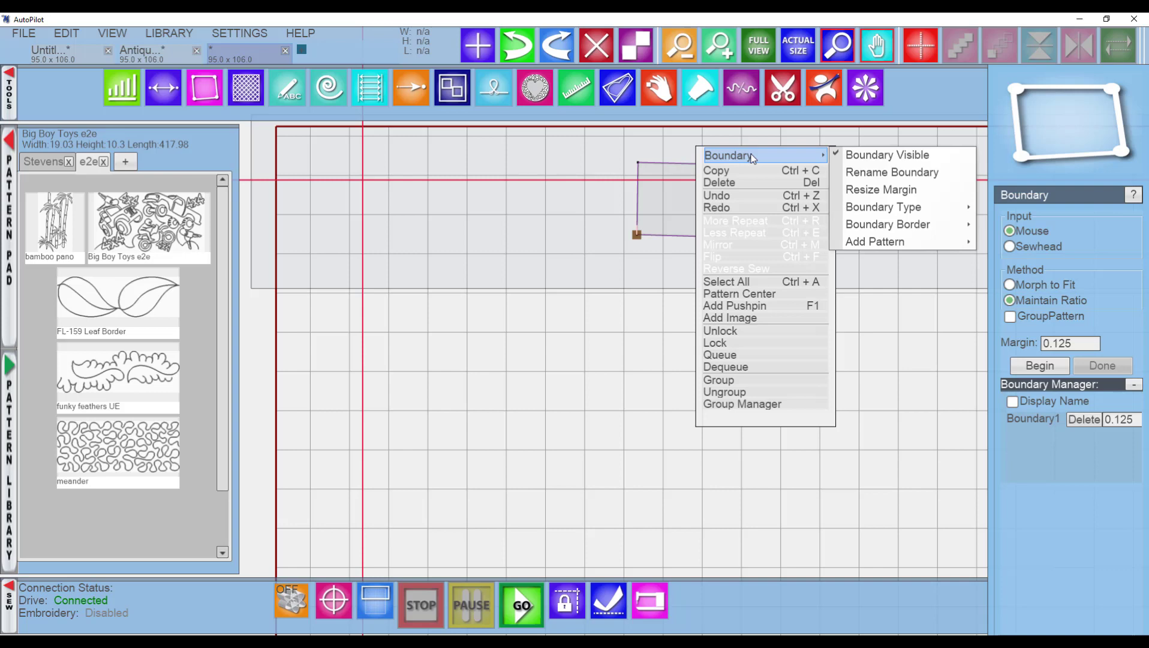
{"action": "left_click", "coordinate": [609, 317]}
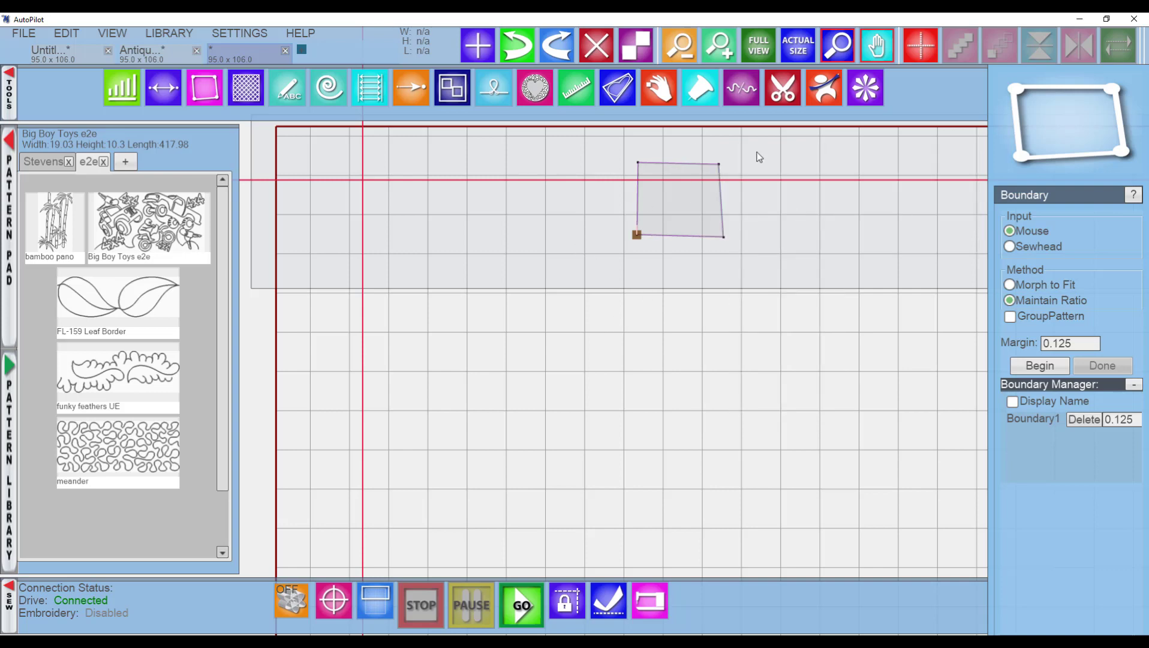